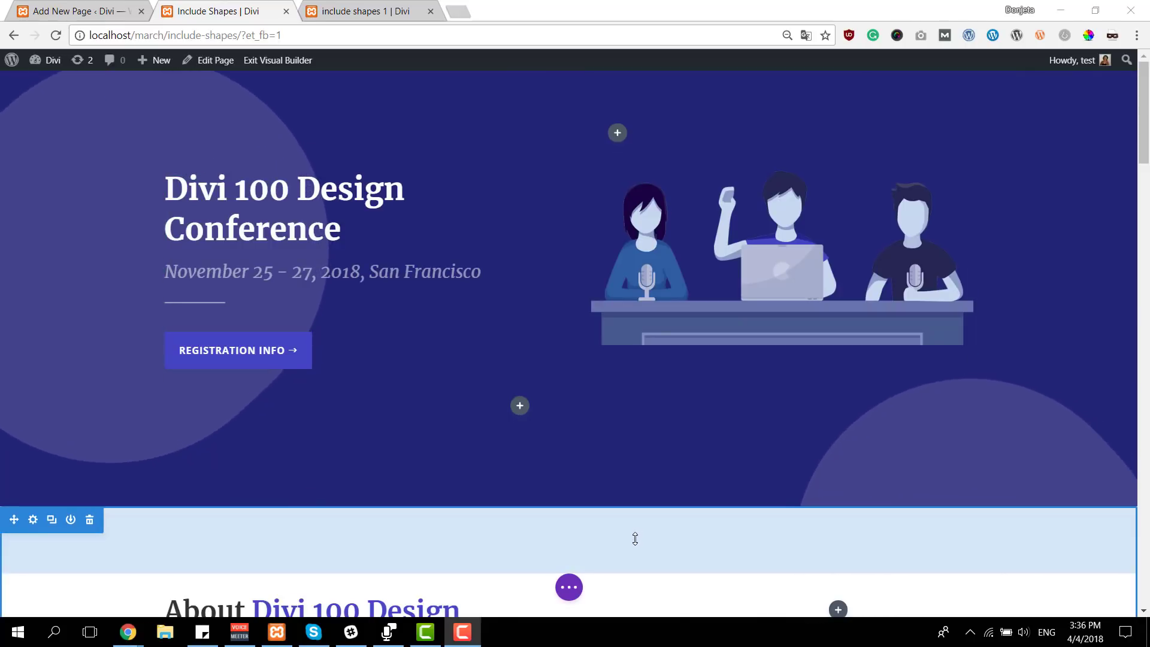
Review the example pages, examining the background shapes behind the hero, the blurb columns and the speakers section
key(ctrl+Tab)
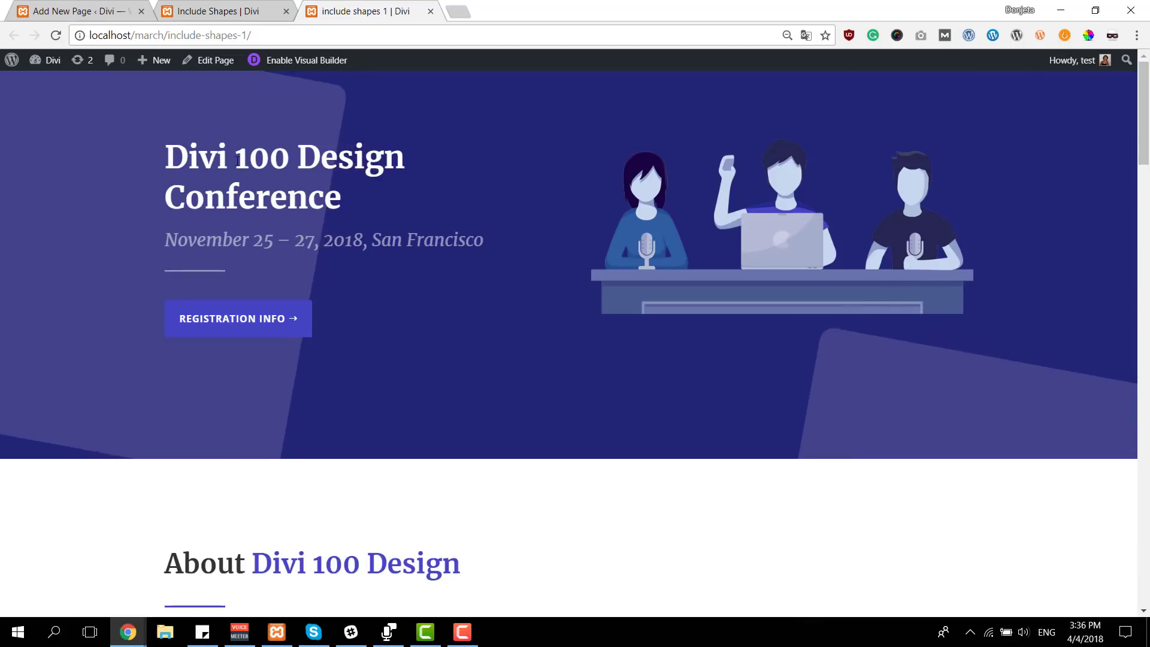
key(ctrl+shift+Tab)
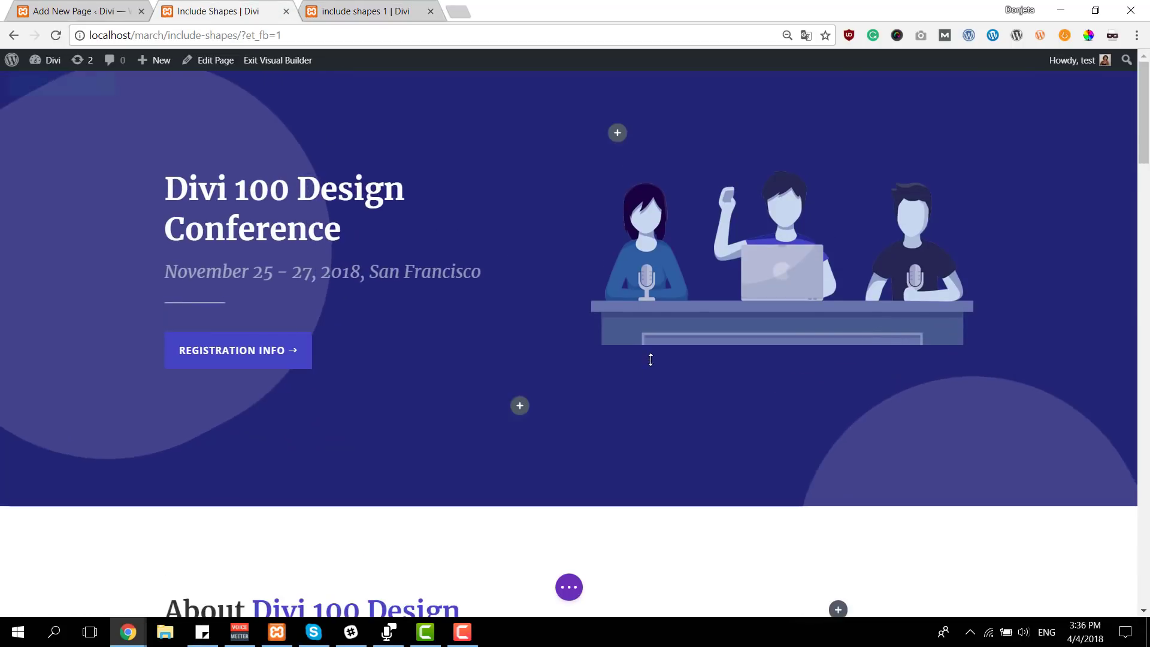
scroll(650, 359, down, 10)
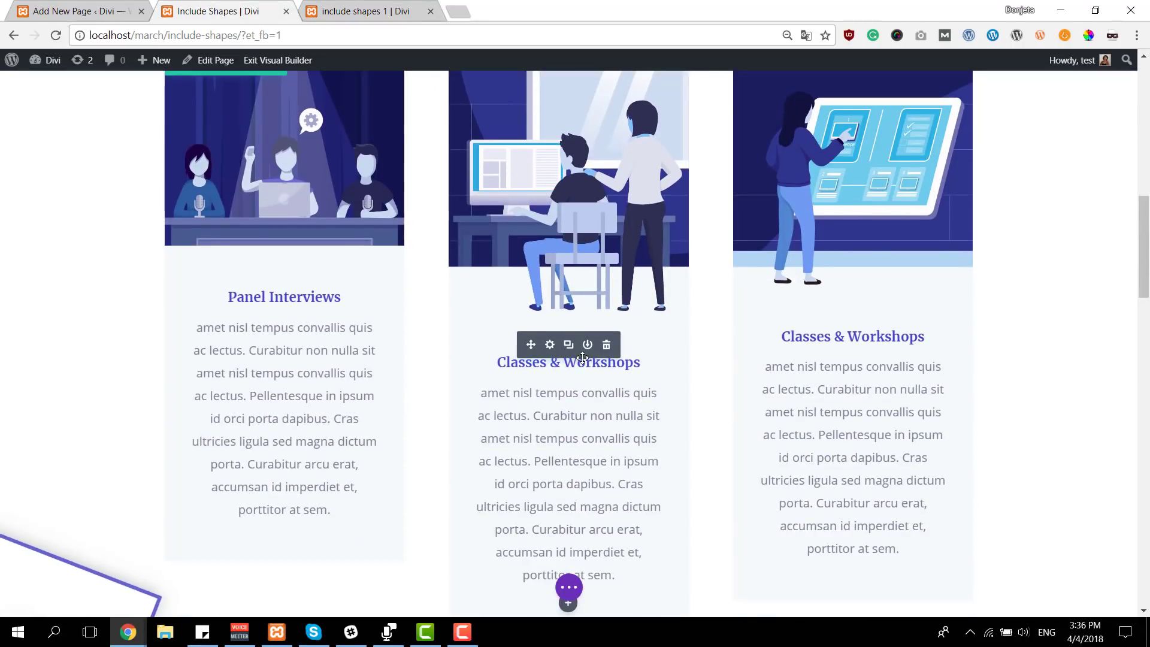
scroll(473, 390, down, 4)
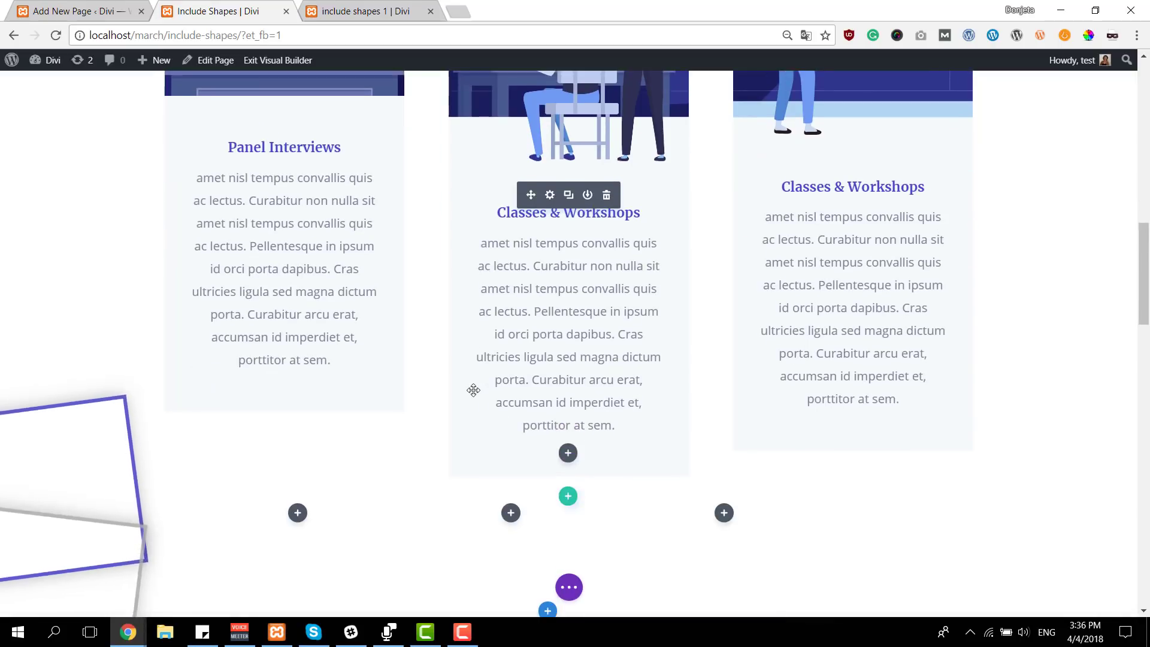
scroll(474, 390, down, 1)
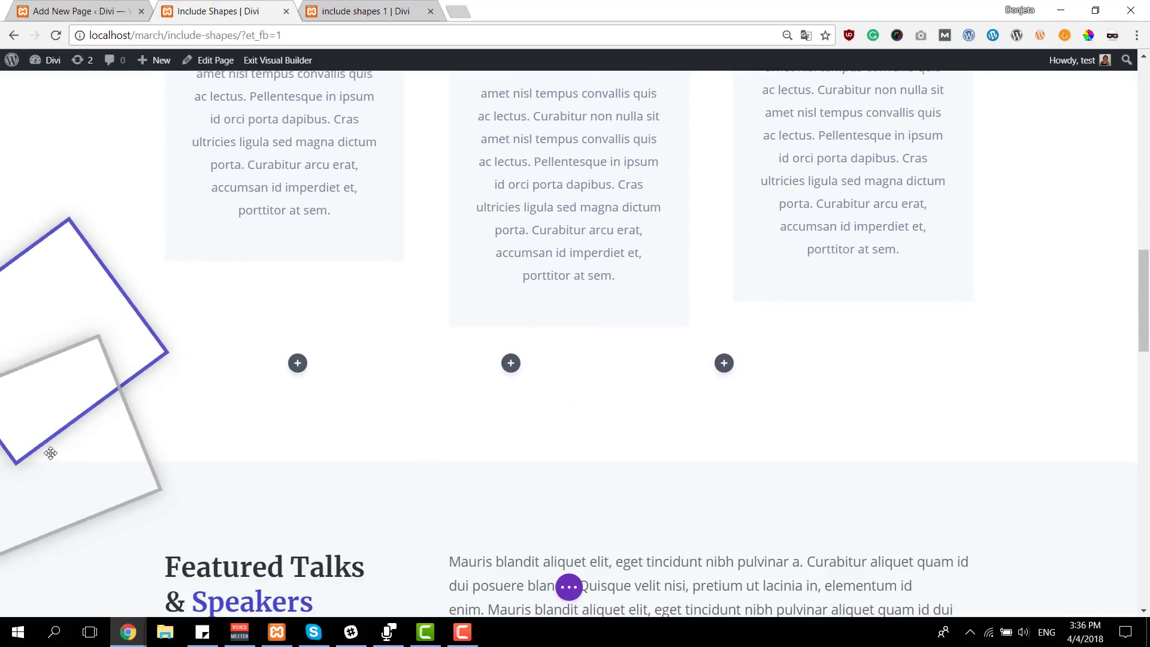
scroll(449, 353, down, 12)
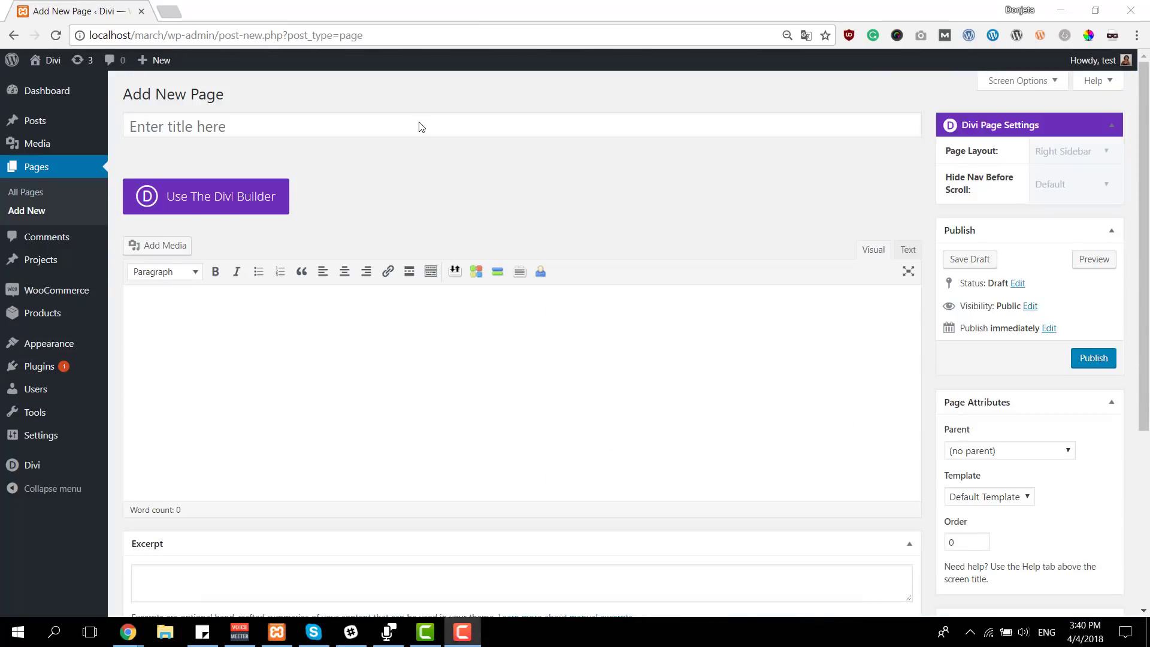
Title the new page Home and publish it
click(420, 122)
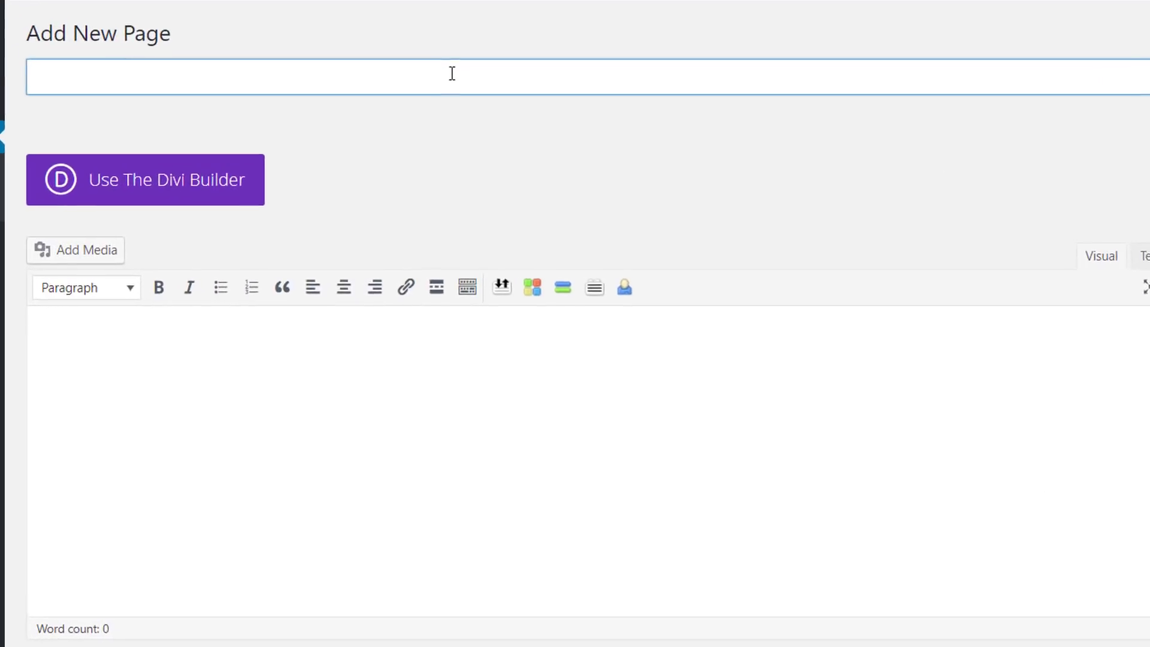
text(Home)
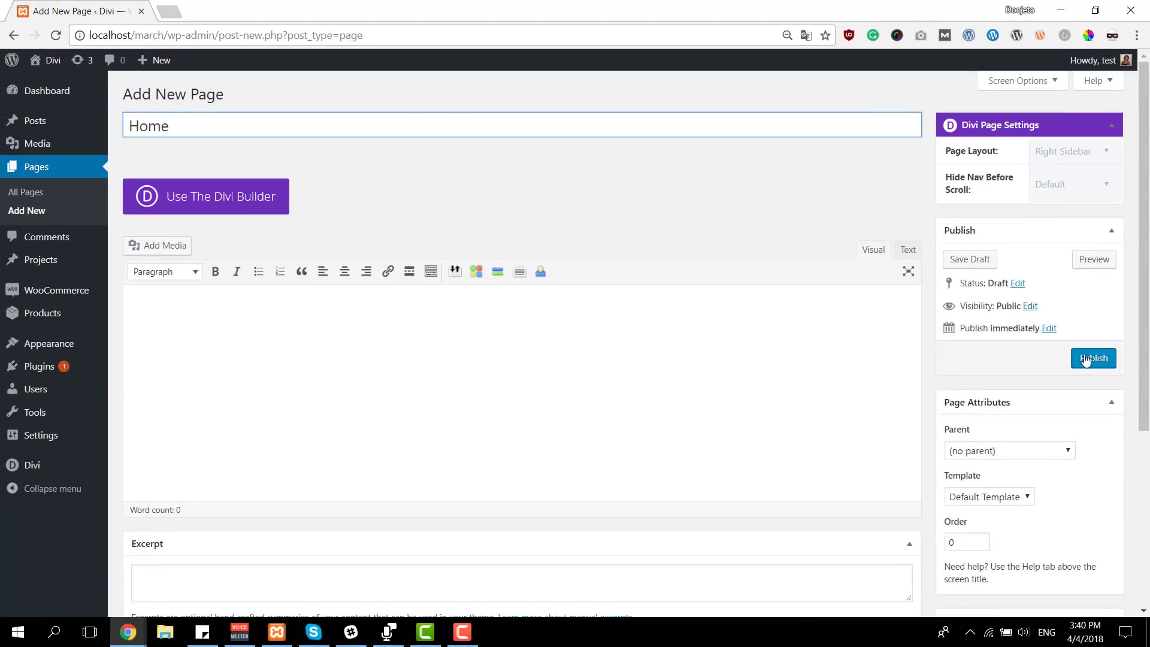
click(1085, 359)
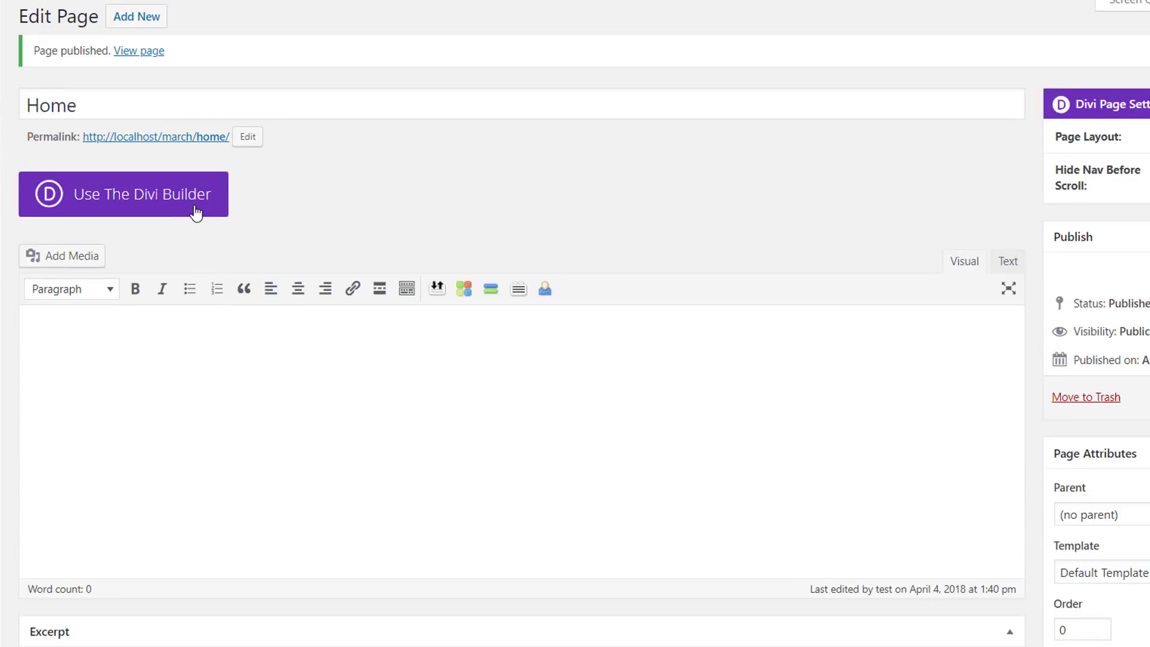
Enable the Divi Builder for the Home page and open it in the Visual Builder
click(195, 206)
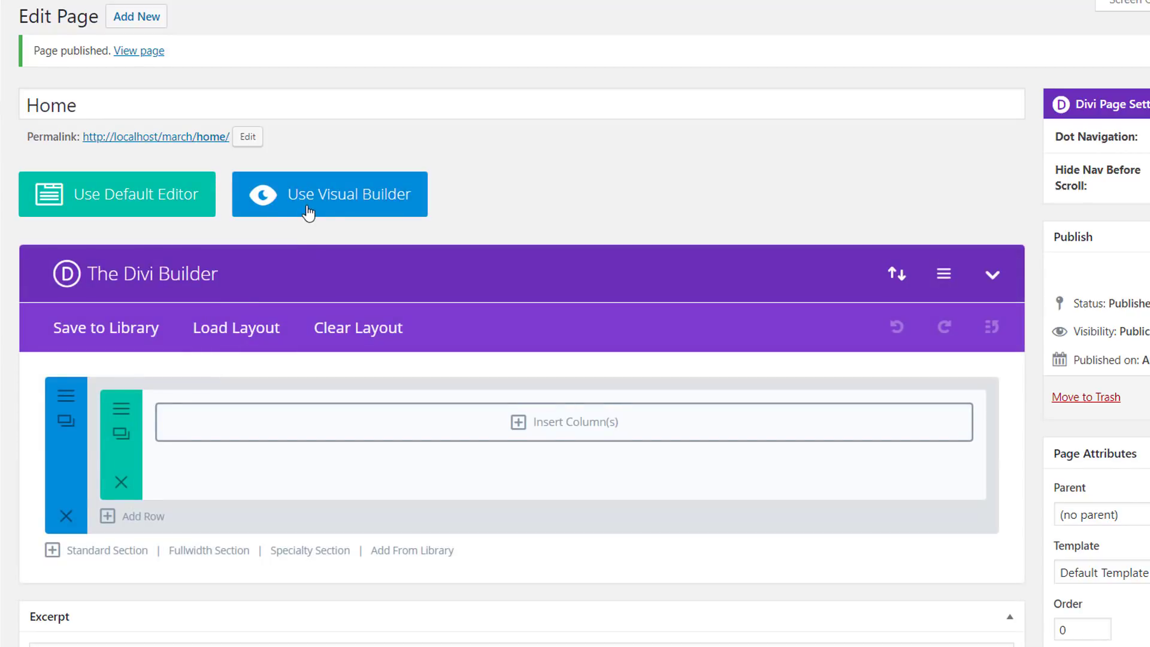
click(309, 212)
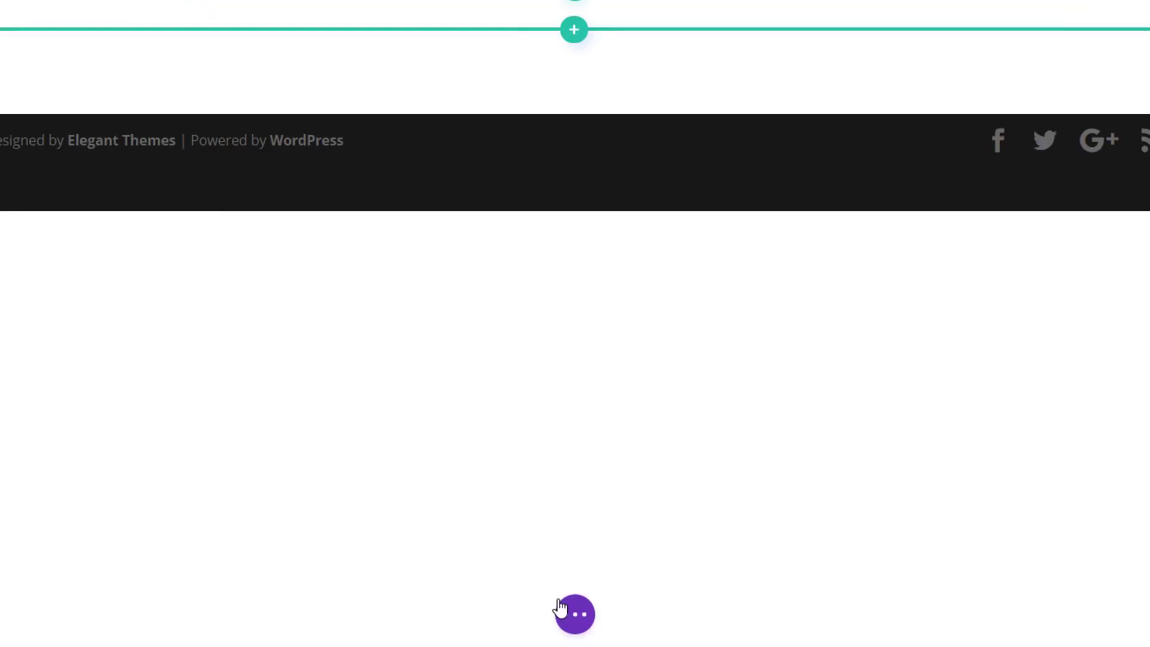
Load the premade Home layout from the Design Conference layout pack onto the page
click(560, 608)
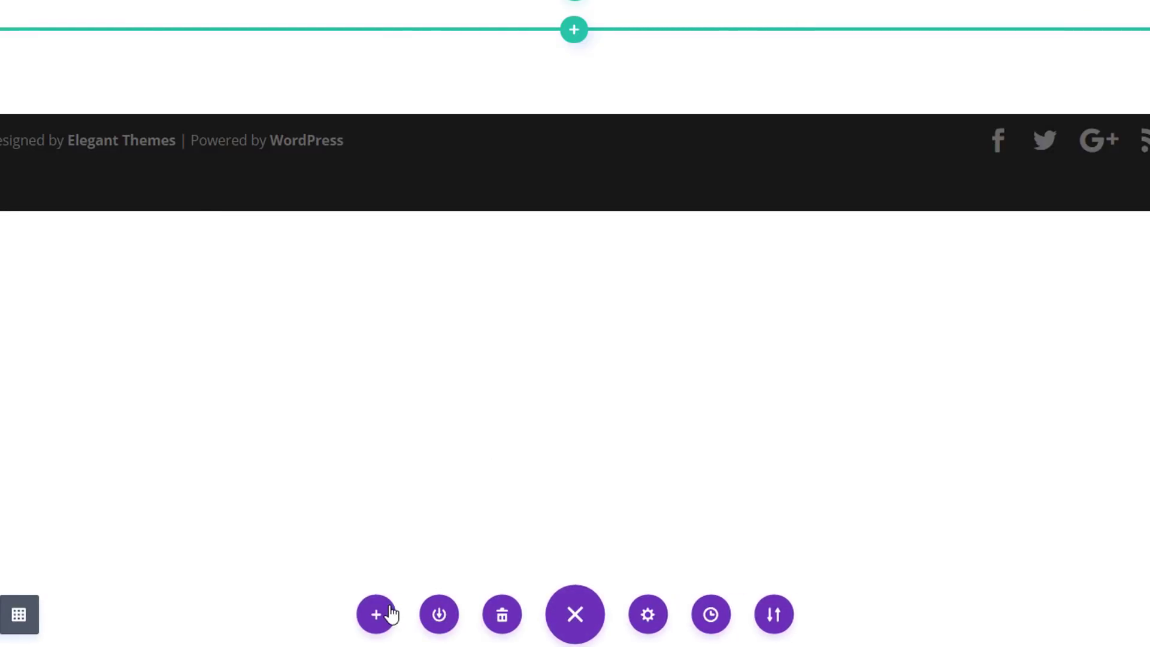
click(389, 612)
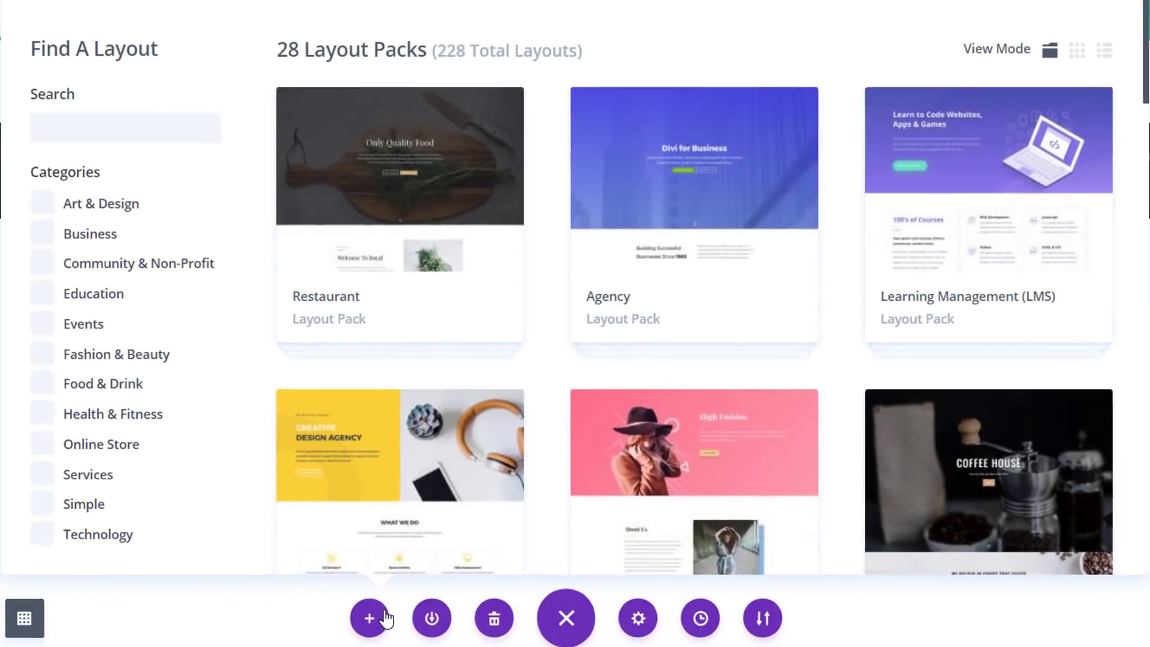
scroll(814, 194, down, 5)
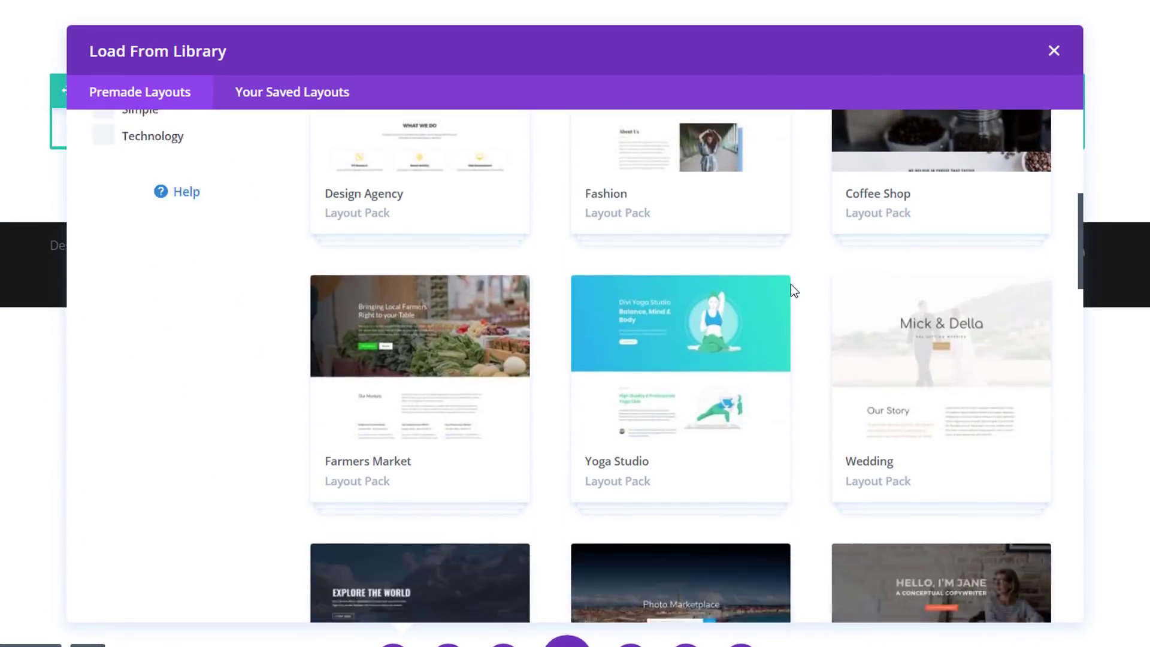
scroll(791, 288, down, 8)
scroll(791, 287, up, 5)
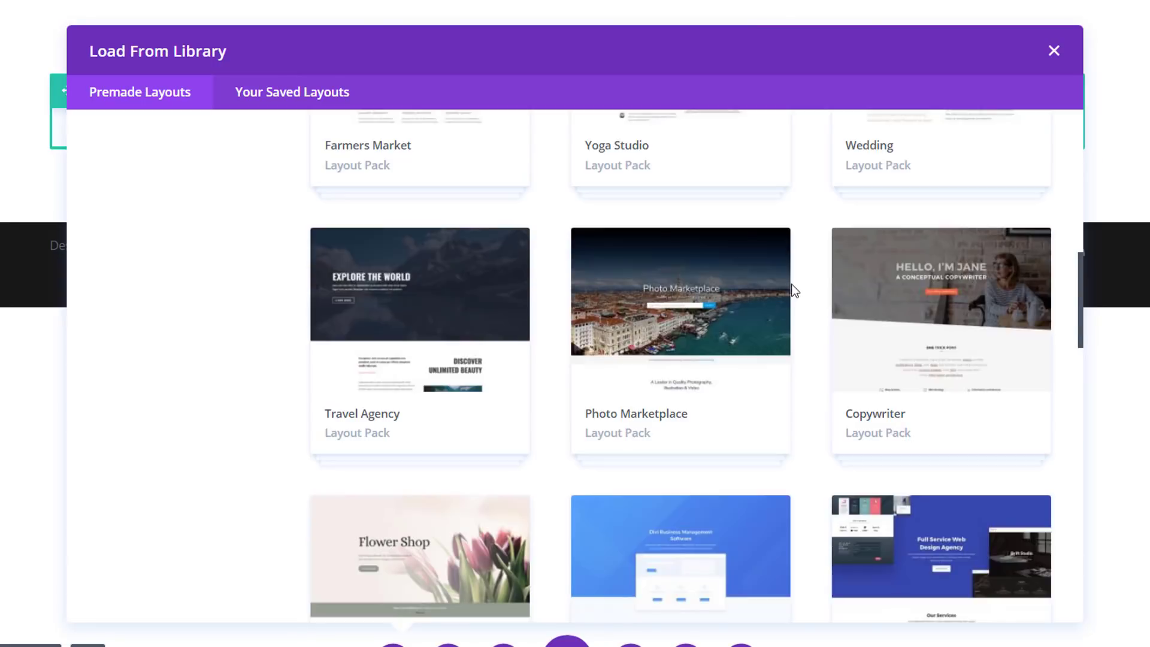
scroll(794, 291, down, 15)
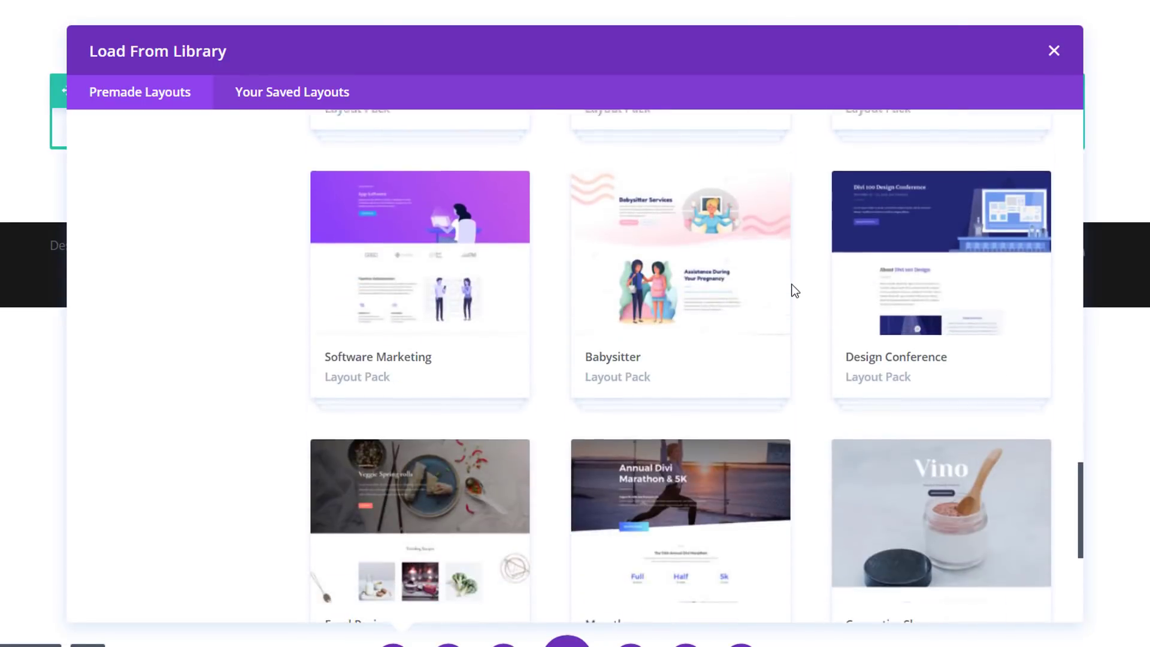
click(835, 352)
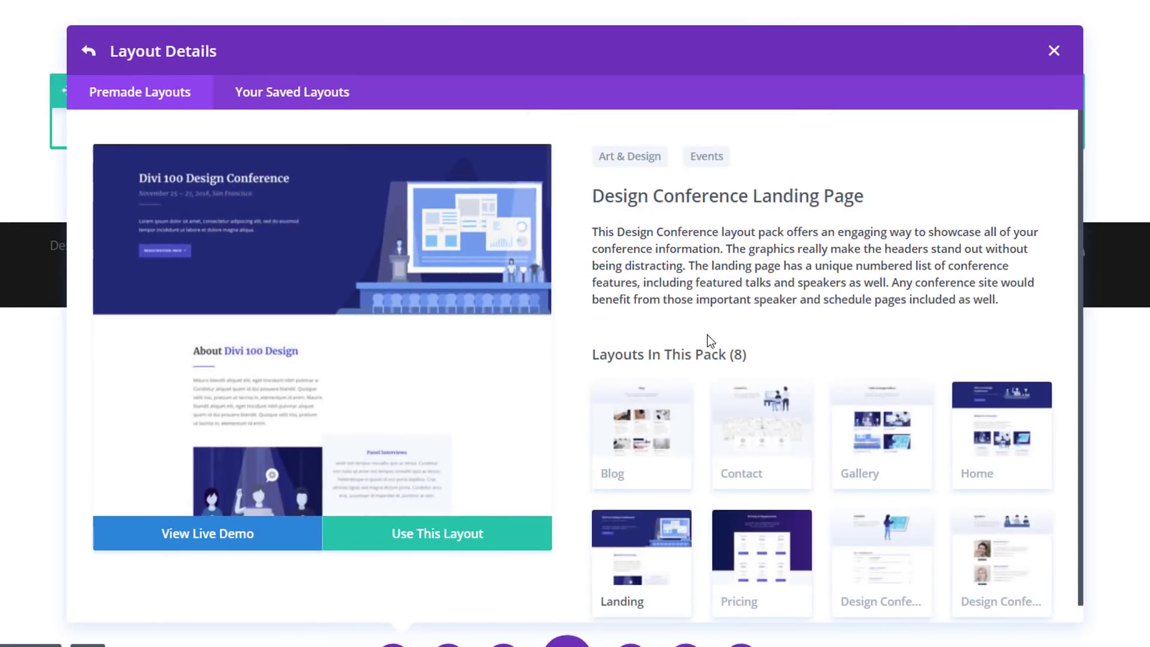
click(964, 426)
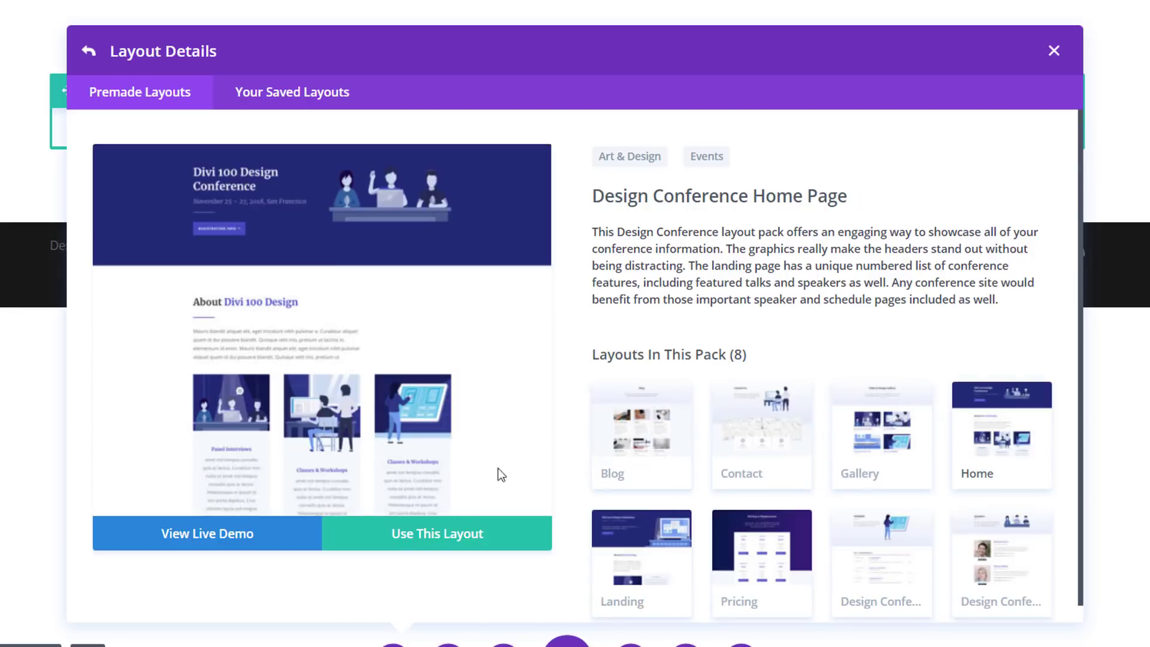
click(424, 534)
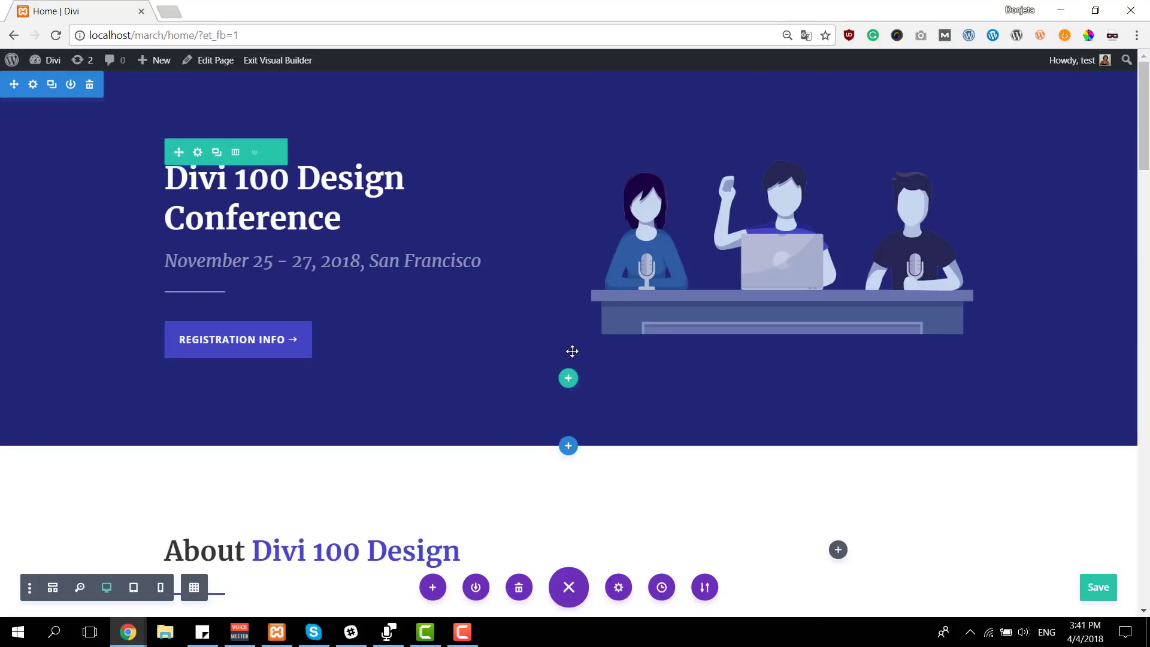
Add a row with two equal columns to the hero section and move it above the title row
click(568, 379)
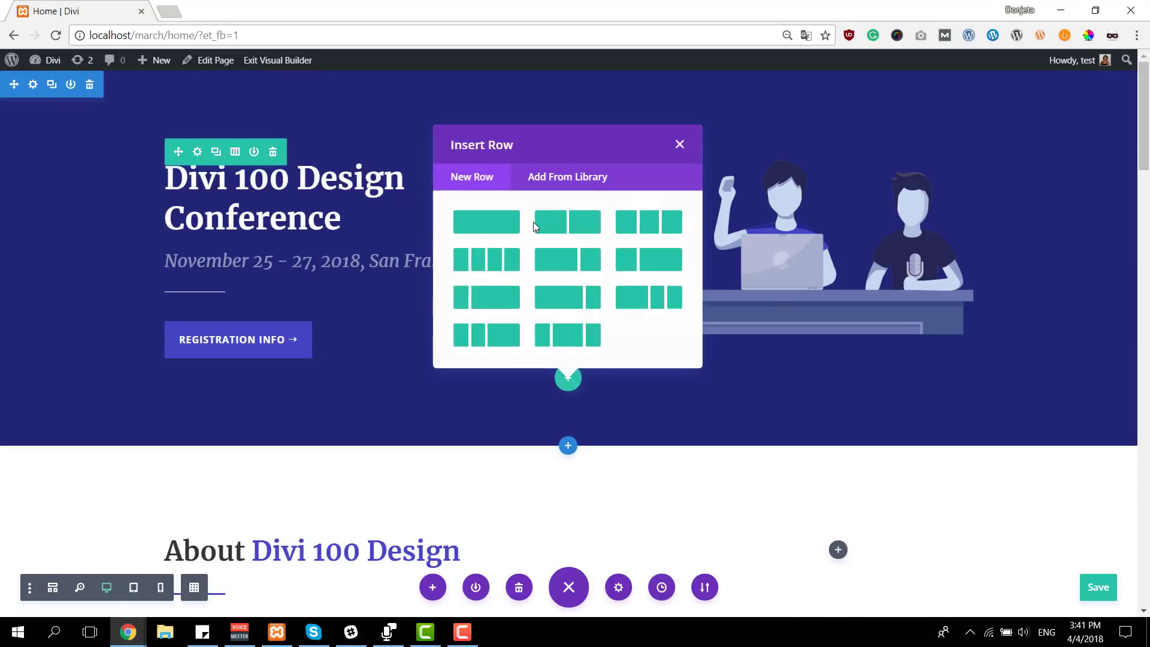
click(566, 221)
click(461, 176)
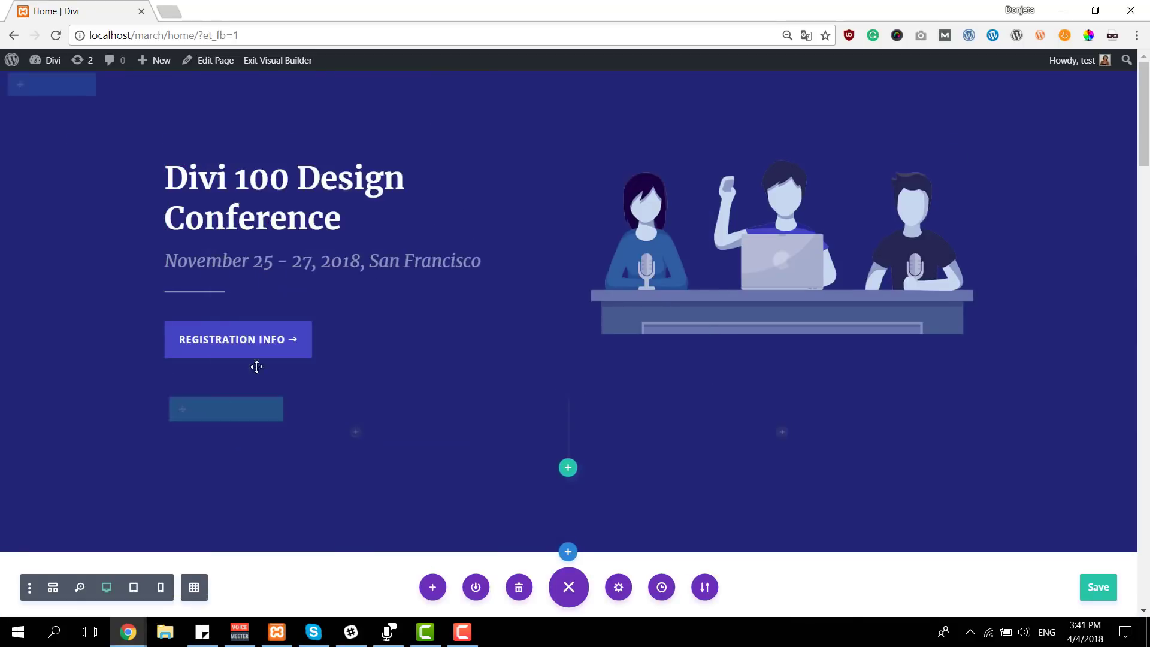
drag(187, 404, 347, 168)
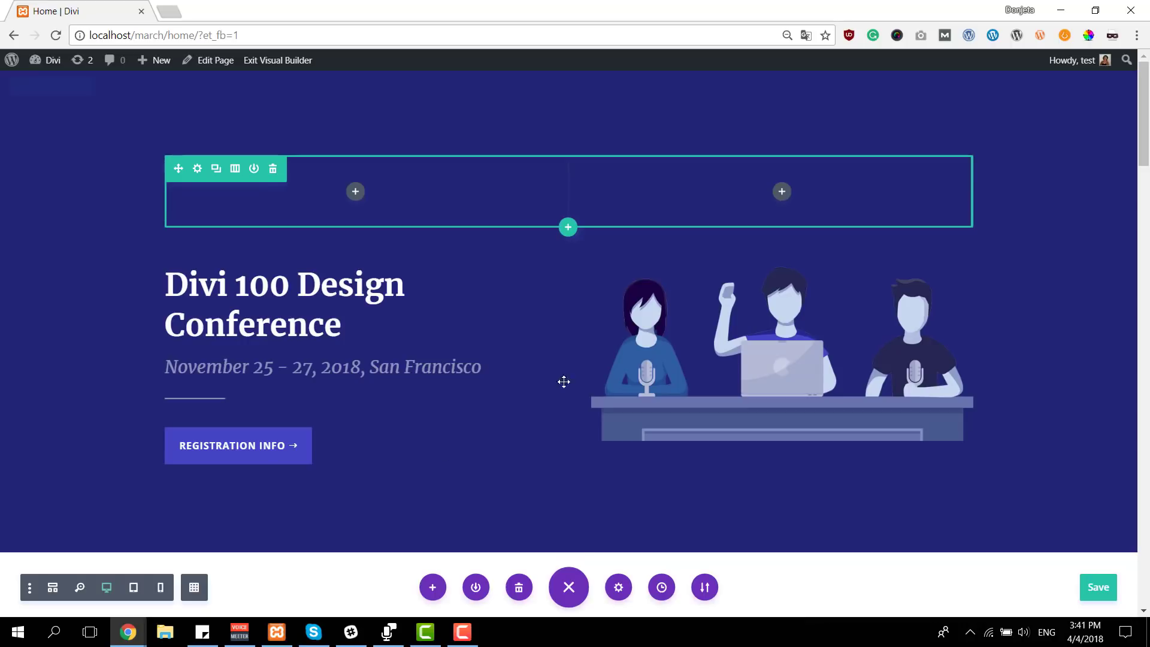
Set the new two-column row's alignment to left in its design settings
click(197, 170)
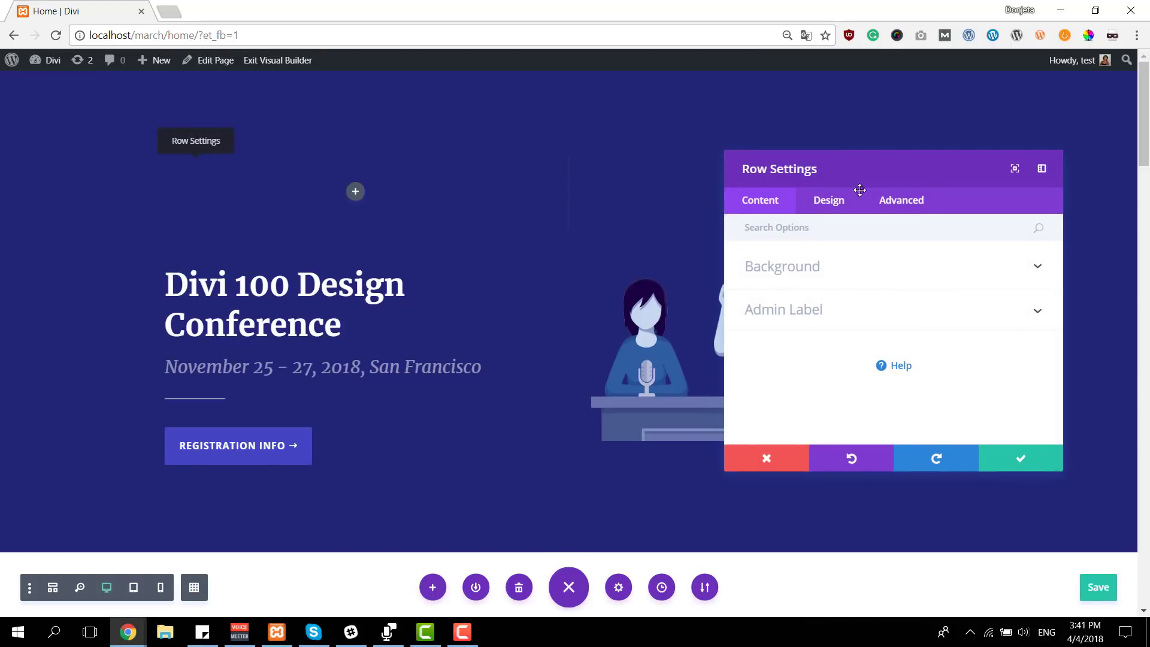
click(808, 201)
click(813, 274)
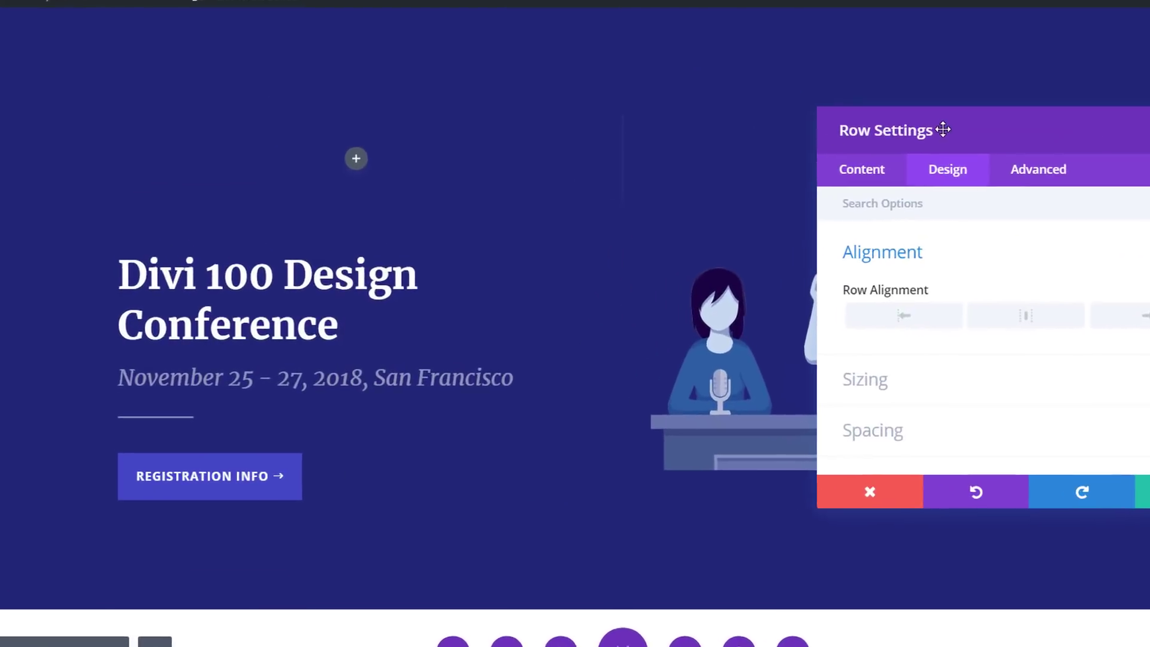
drag(830, 169, 700, 171)
click(772, 317)
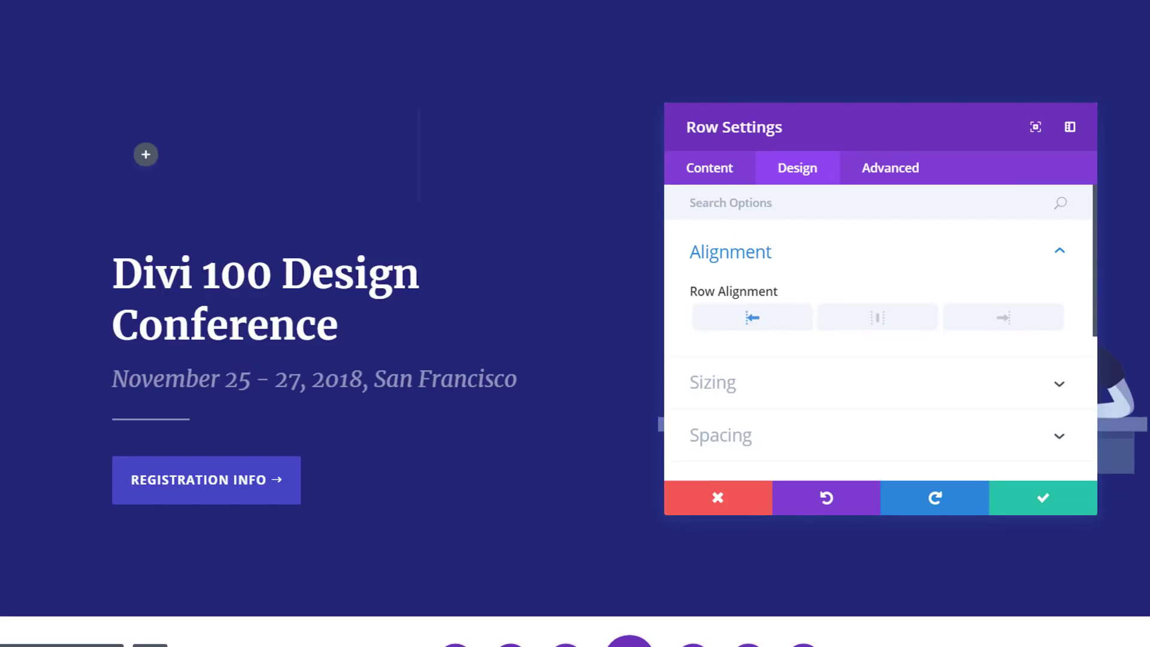
Set the row's custom padding to 0px on all four sides and save the row settings
click(759, 436)
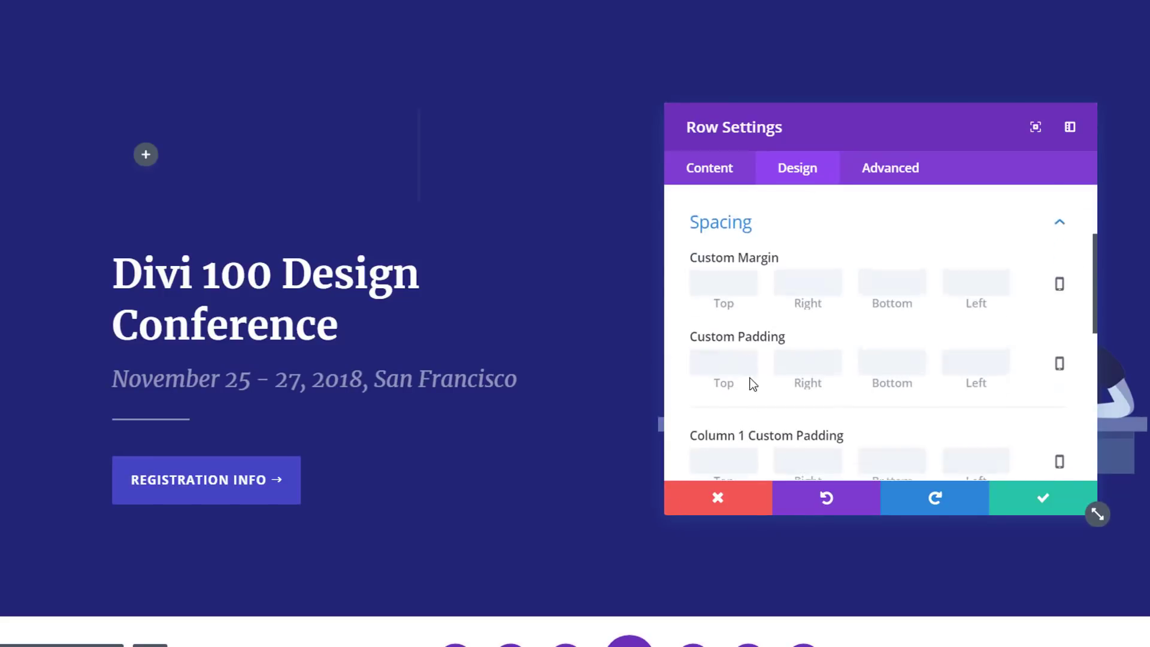
click(745, 361)
text(0)
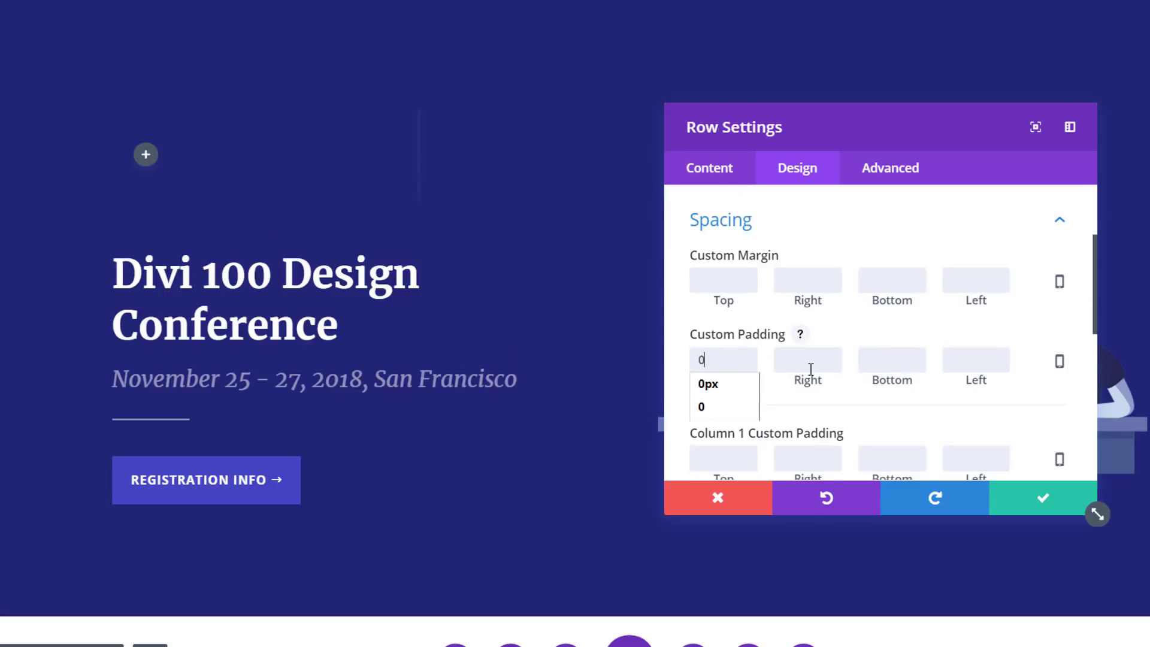
click(811, 364)
text(0)
click(878, 362)
text(0)
click(958, 359)
text(0)
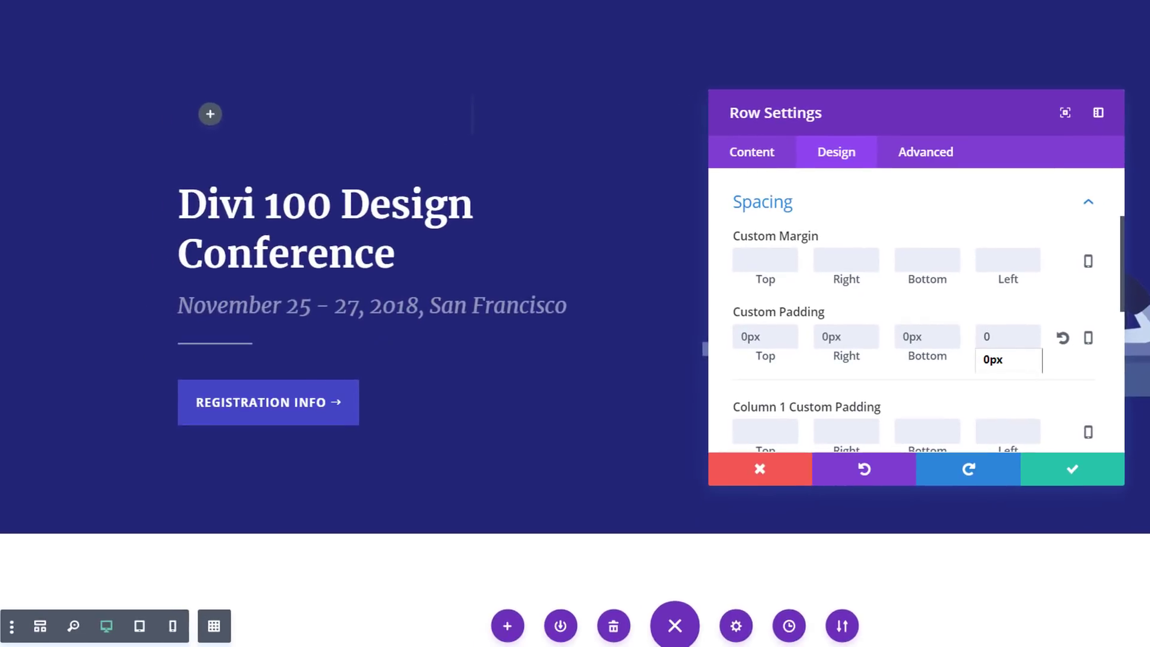
click(1069, 473)
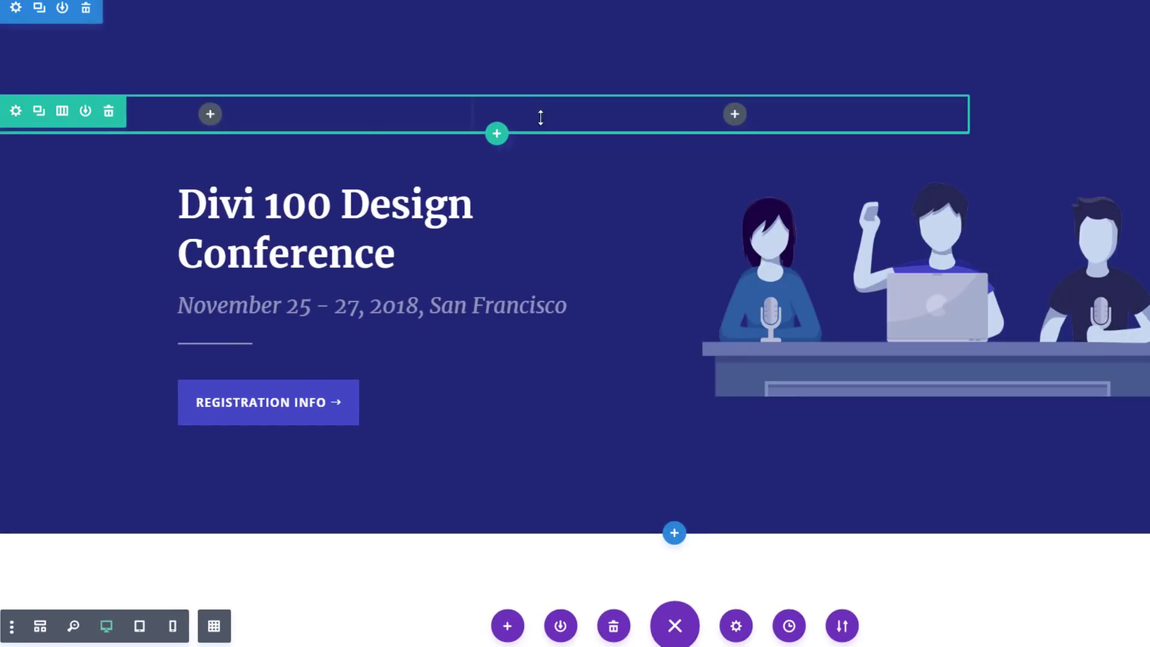
Insert a Text module without content into the first column of the new row
click(209, 120)
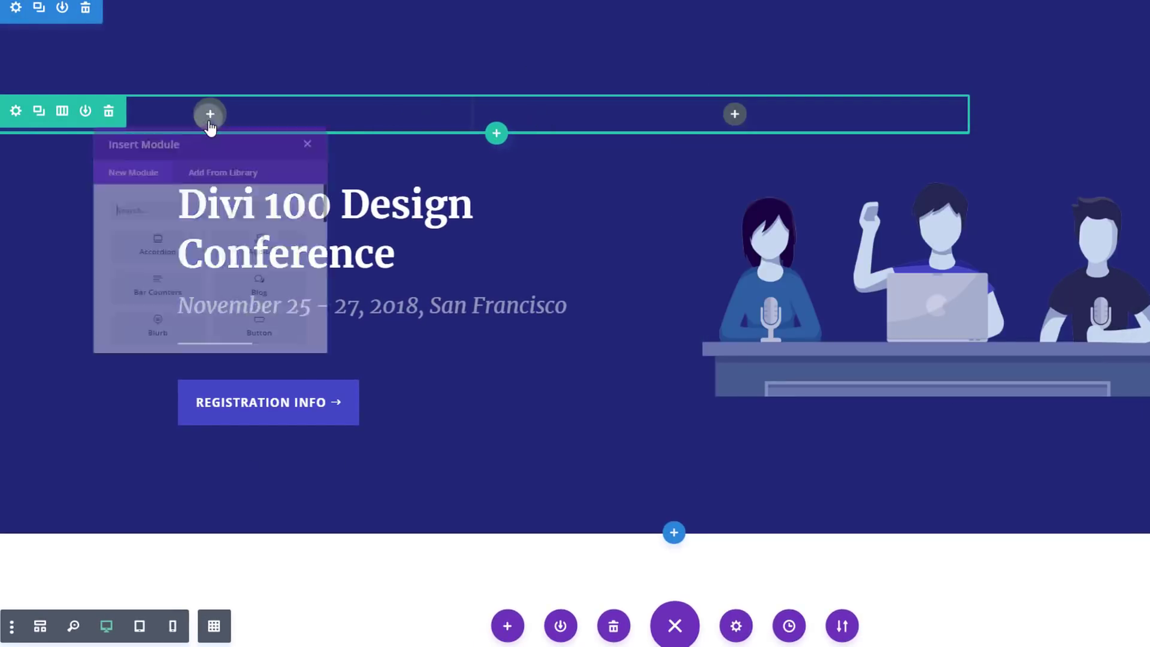
text(text)
click(140, 296)
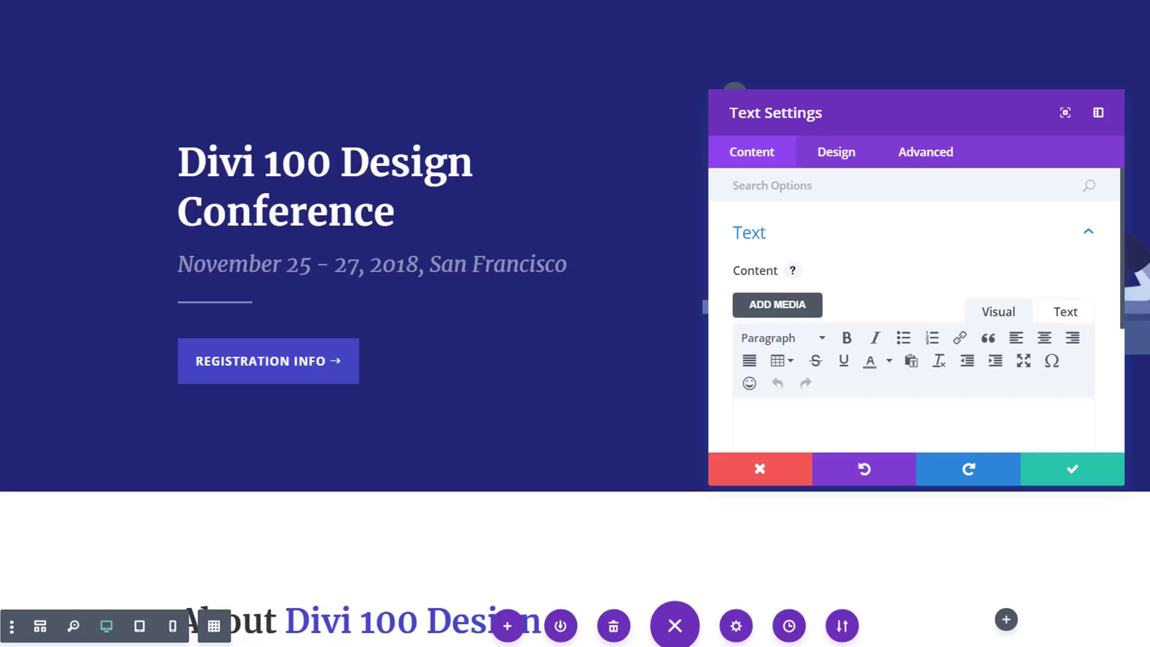
Give the Text module the background color rgba(255,255,255,0.14)
scroll(1018, 245, down, 5)
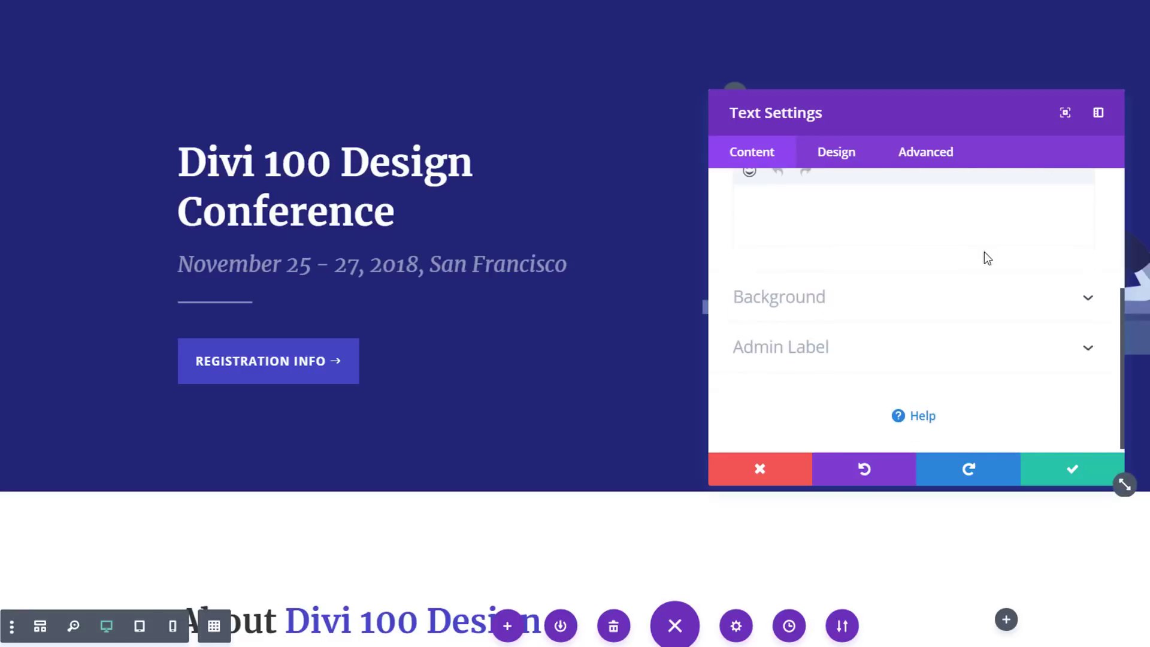
click(862, 300)
click(830, 318)
click(779, 295)
text(rgba(255,255,255,0.14))
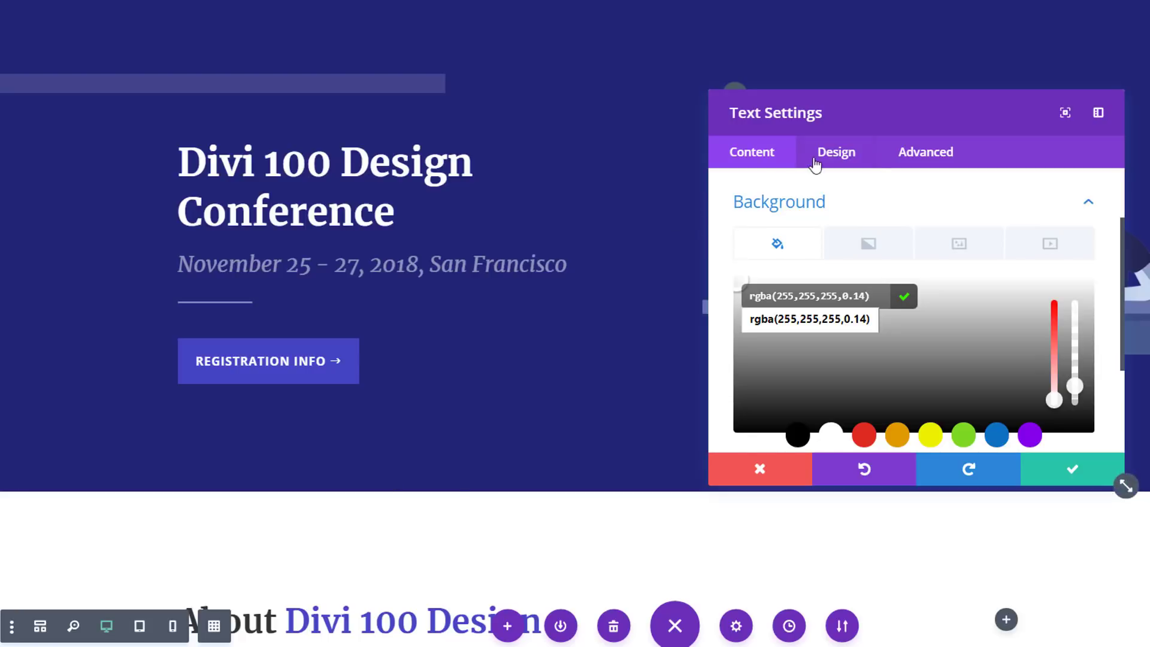
Set the Text module's custom margin to -100px top, 100px right, -500px bottom and -100px left
click(834, 154)
click(829, 389)
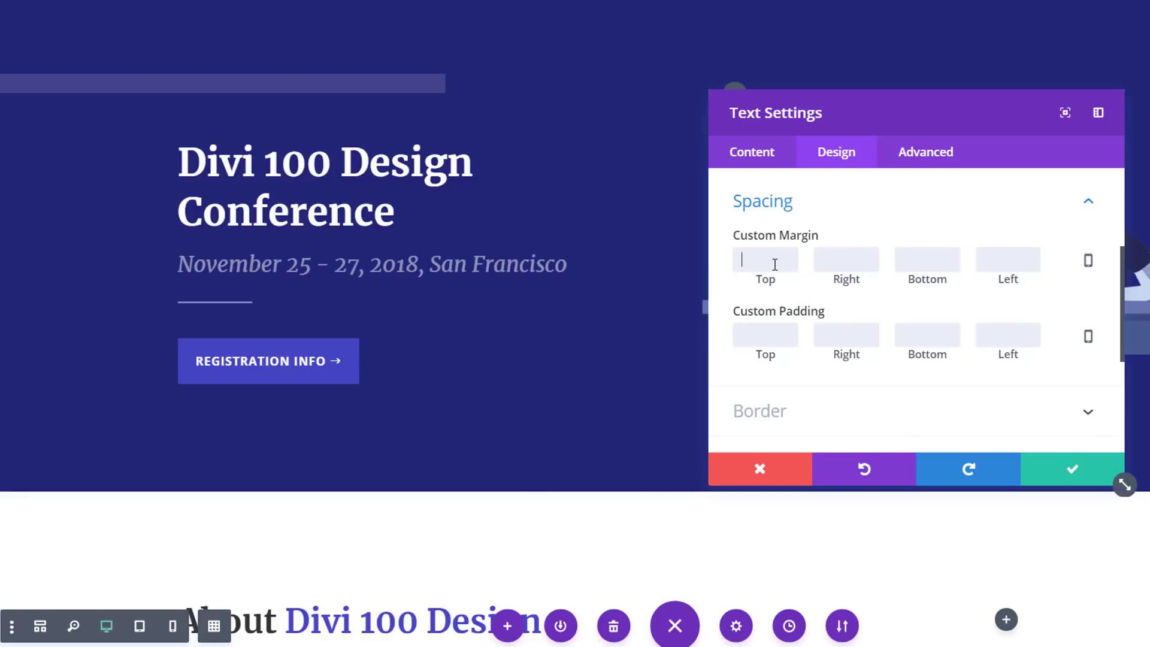
text(-100)
click(853, 253)
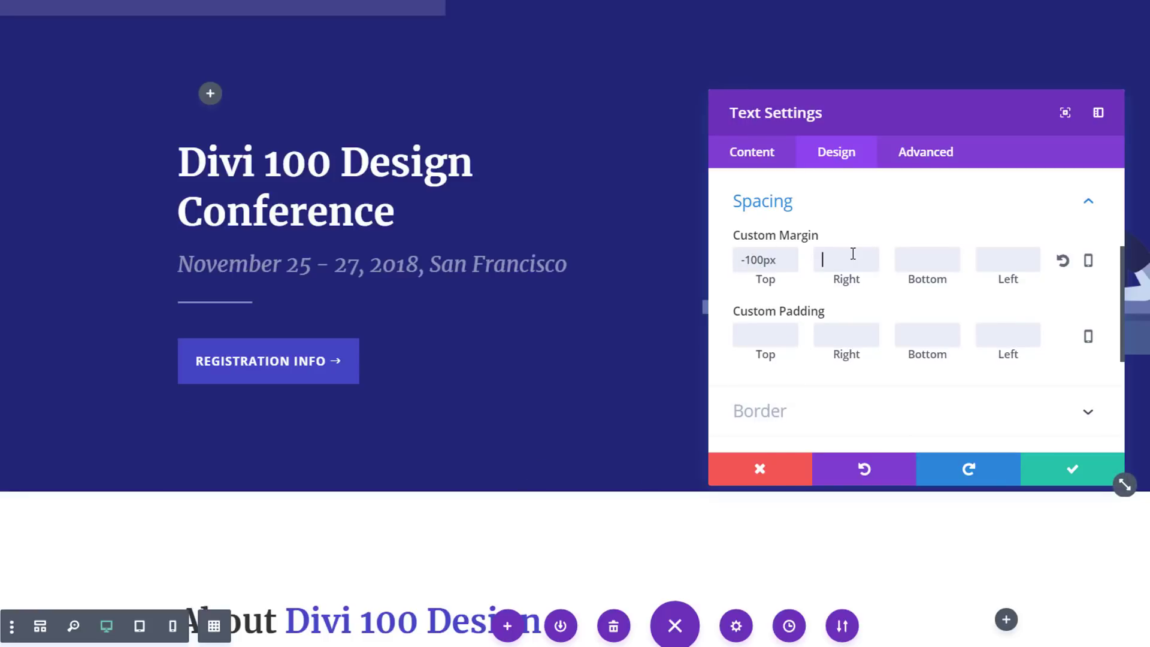
text(100)
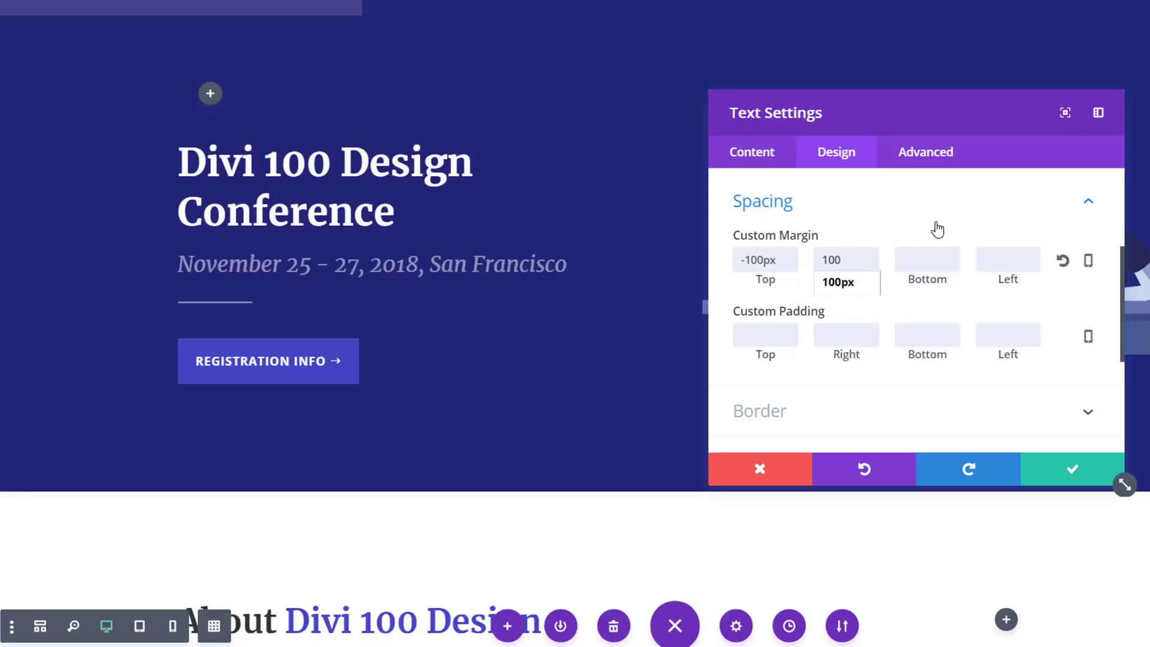
click(939, 251)
text(-500)
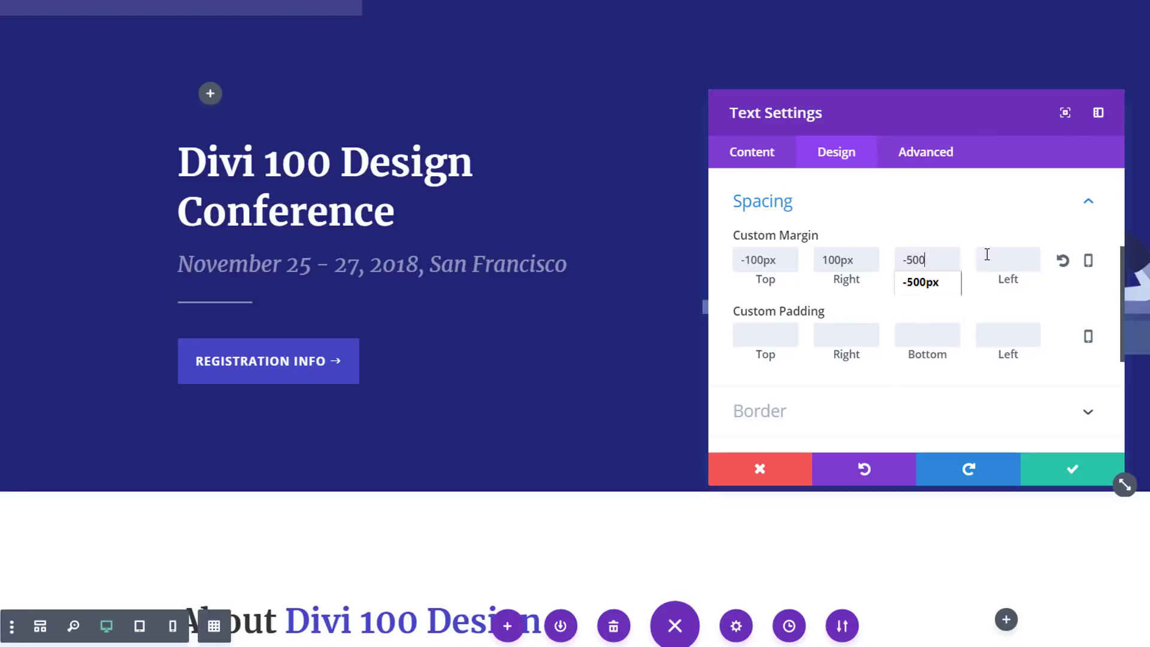
click(980, 260)
text(-100)
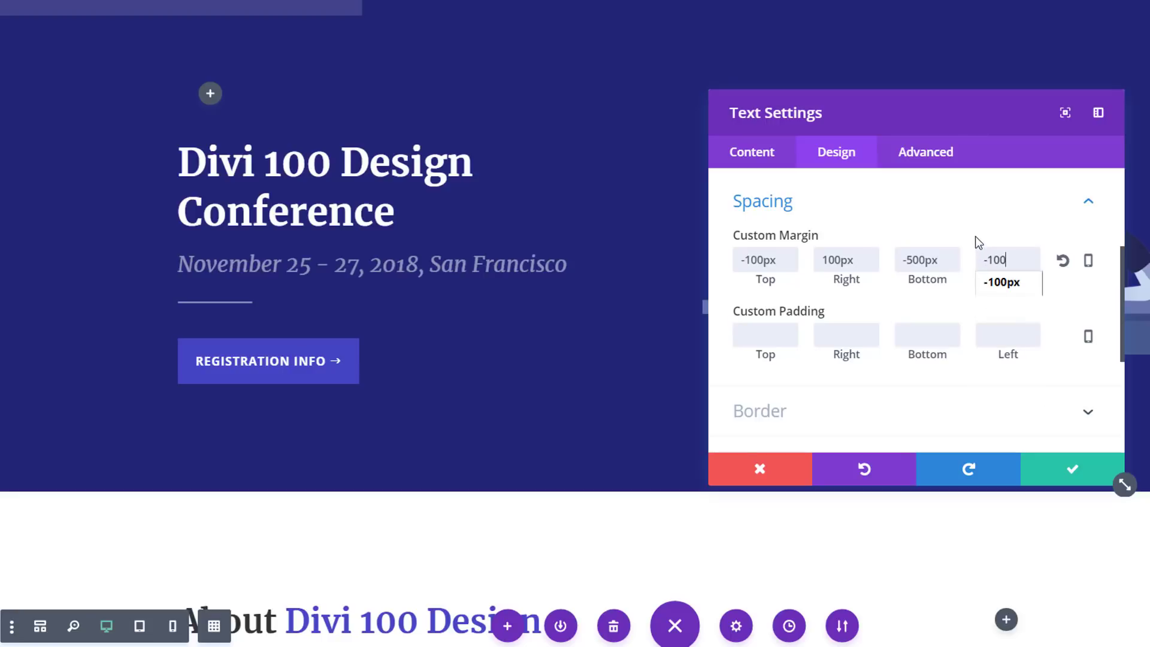
Set the Text module's custom padding to 200px top and 400px bottom
click(759, 334)
text(200)
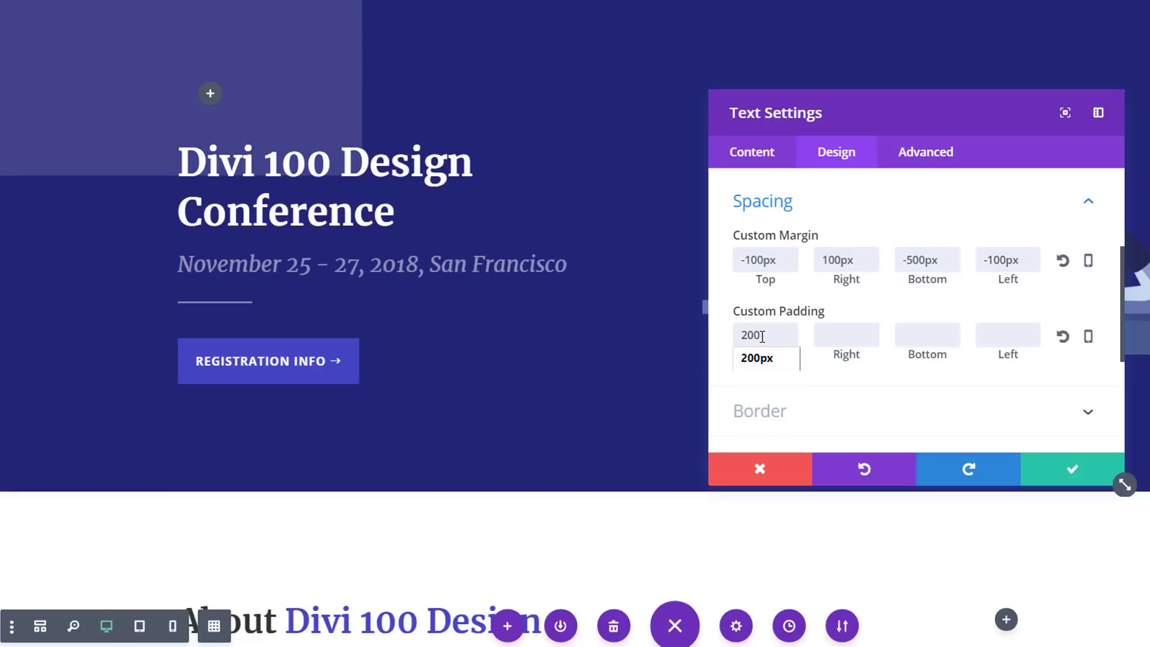
click(940, 339)
text(400)
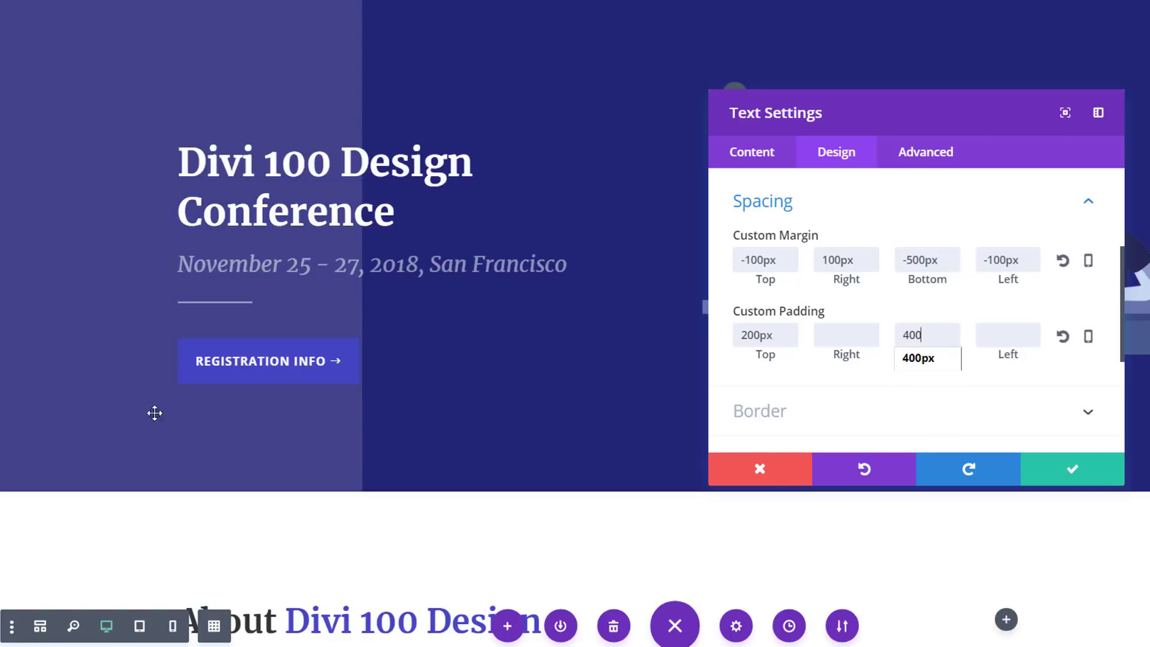
Round all four corners of the Text module to 500px in its border settings
scroll(803, 252, down, 4)
click(831, 206)
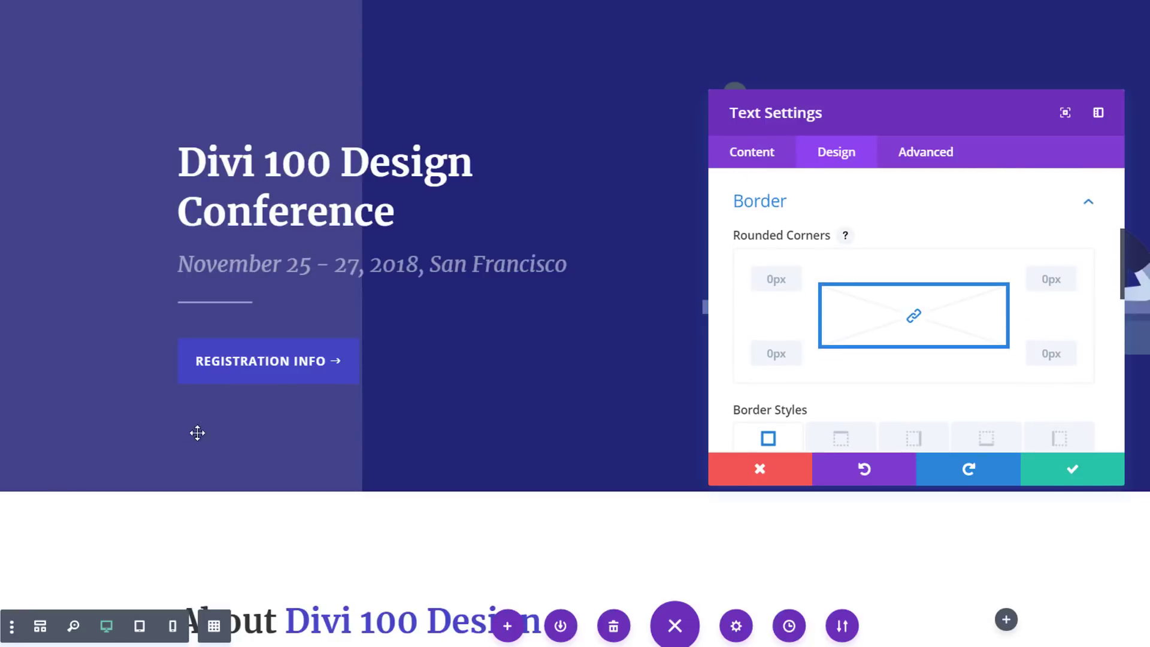
click(782, 279)
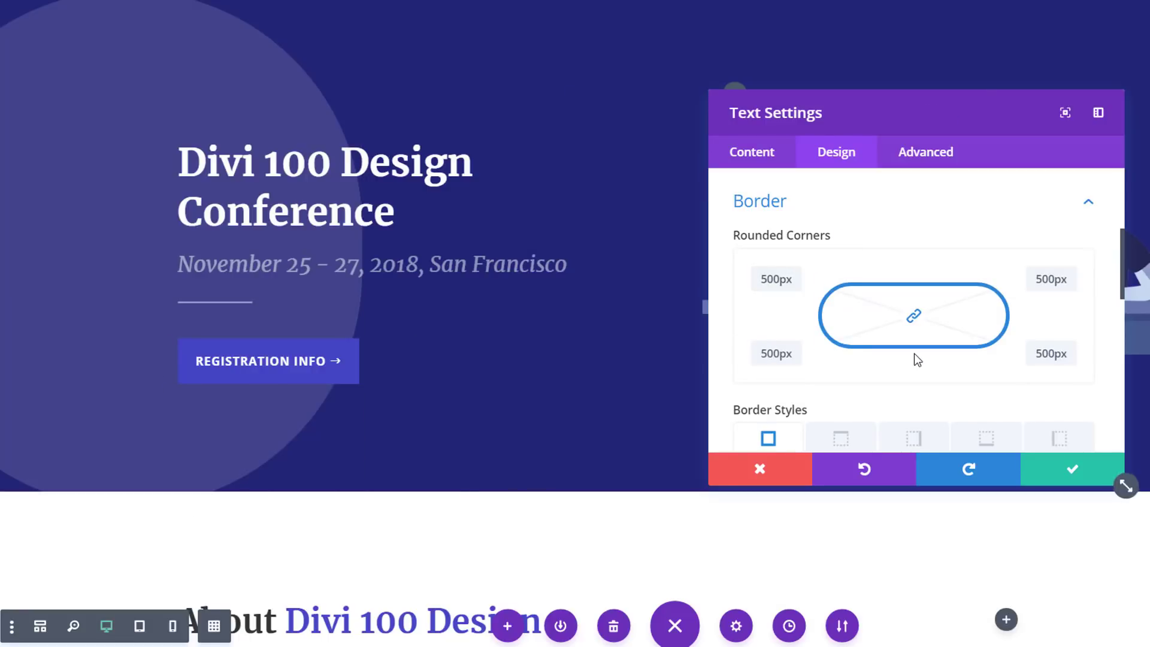
Apply the Roll animation style to the Text module and set it to loop
scroll(916, 357, down, 10)
click(849, 356)
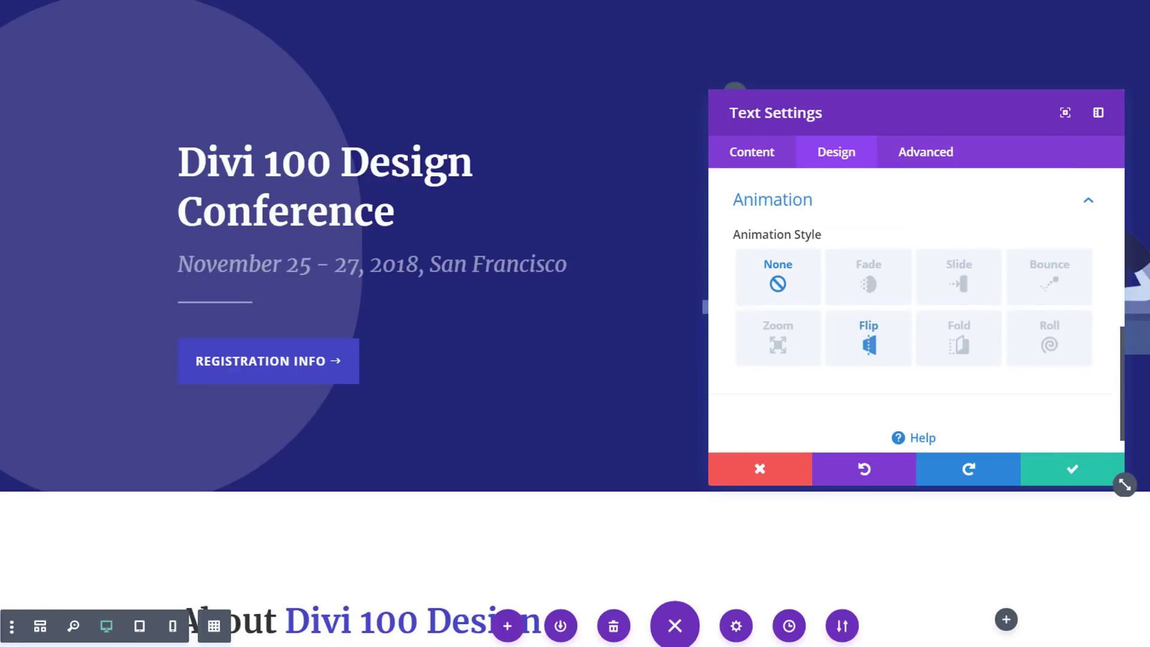
click(1054, 341)
scroll(912, 344, down, 3)
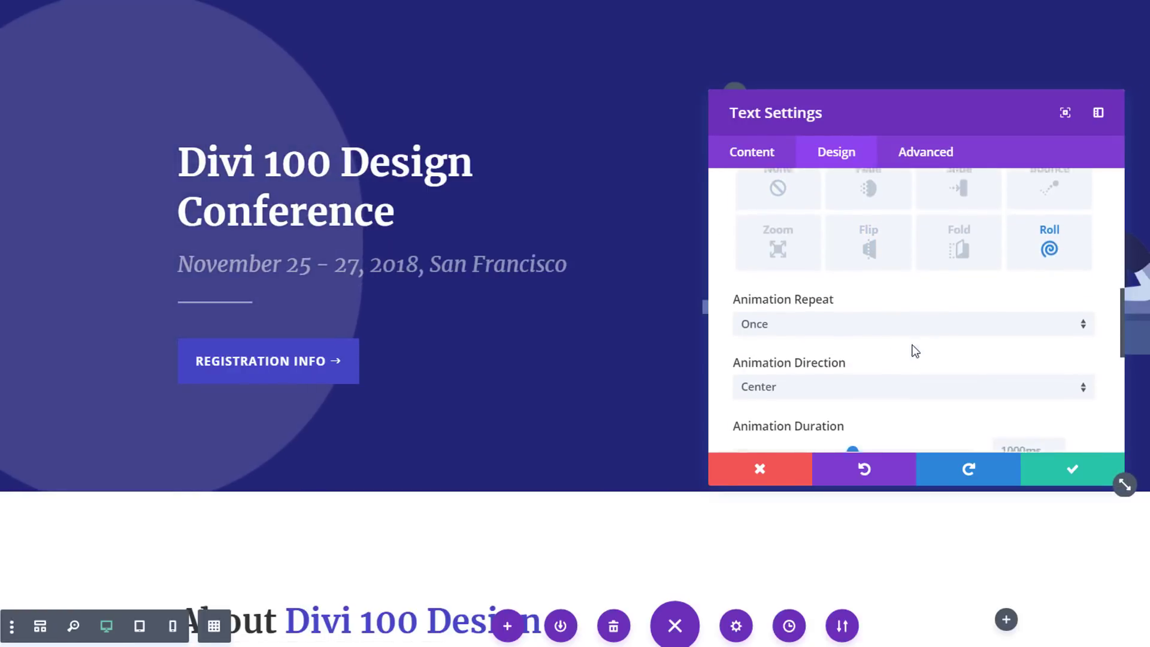
click(878, 245)
click(872, 285)
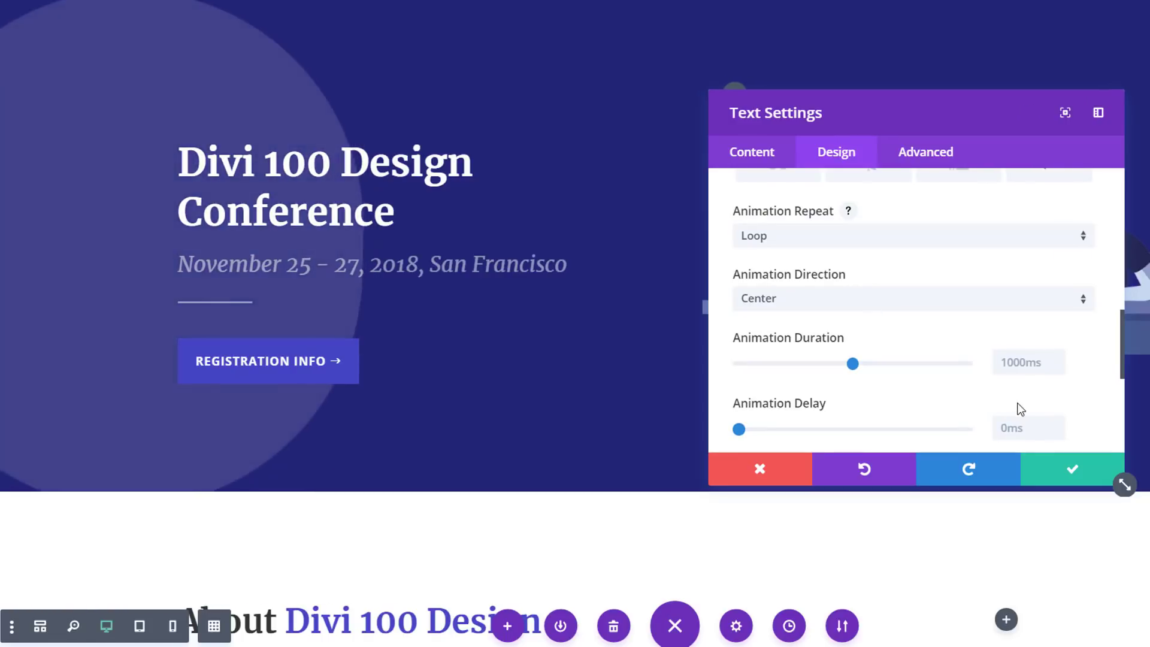
Set the Roll animation's duration to 20000ms
double_click(1052, 363)
text(20)
text(00)
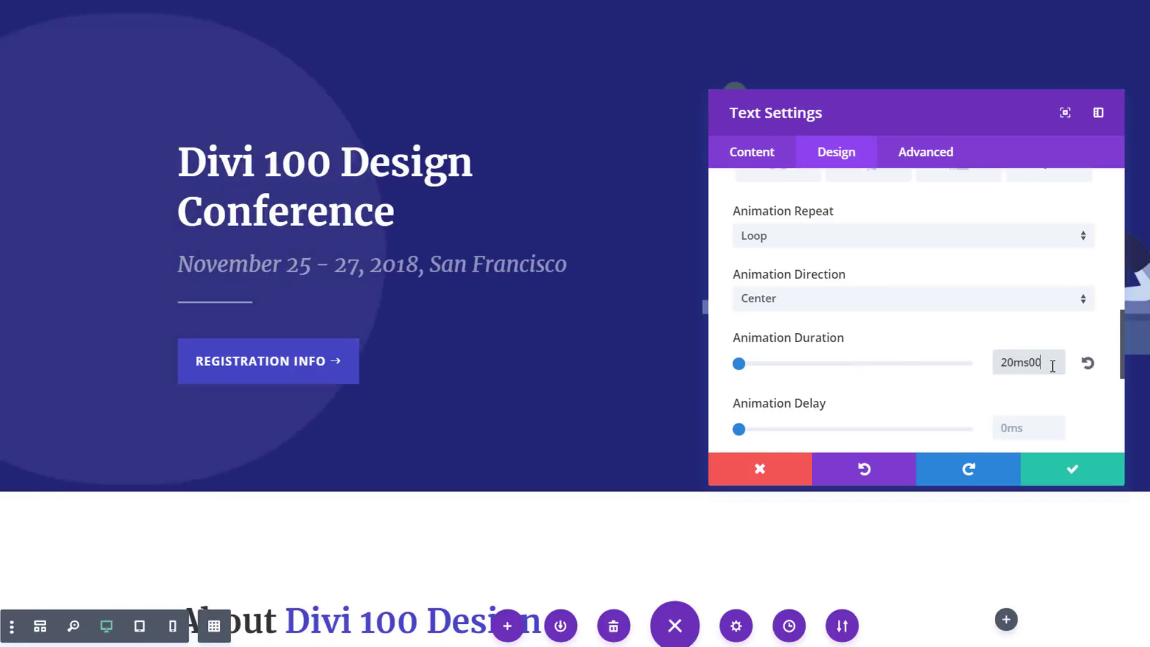
drag(1051, 365, 1009, 365)
text(000)
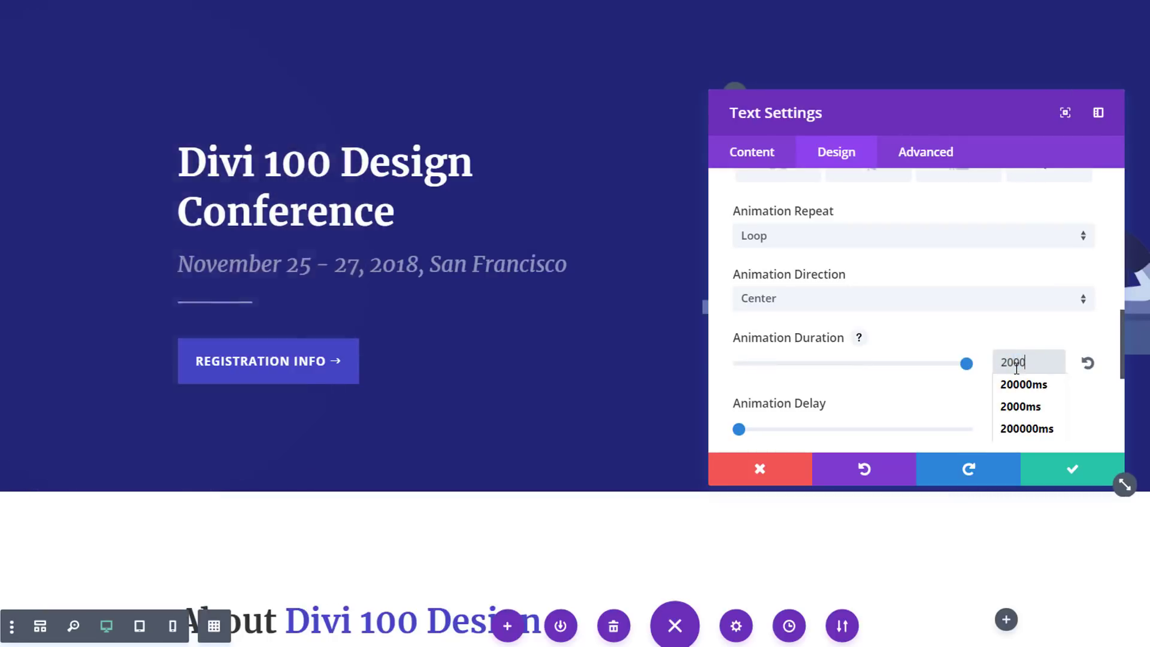
click(1108, 410)
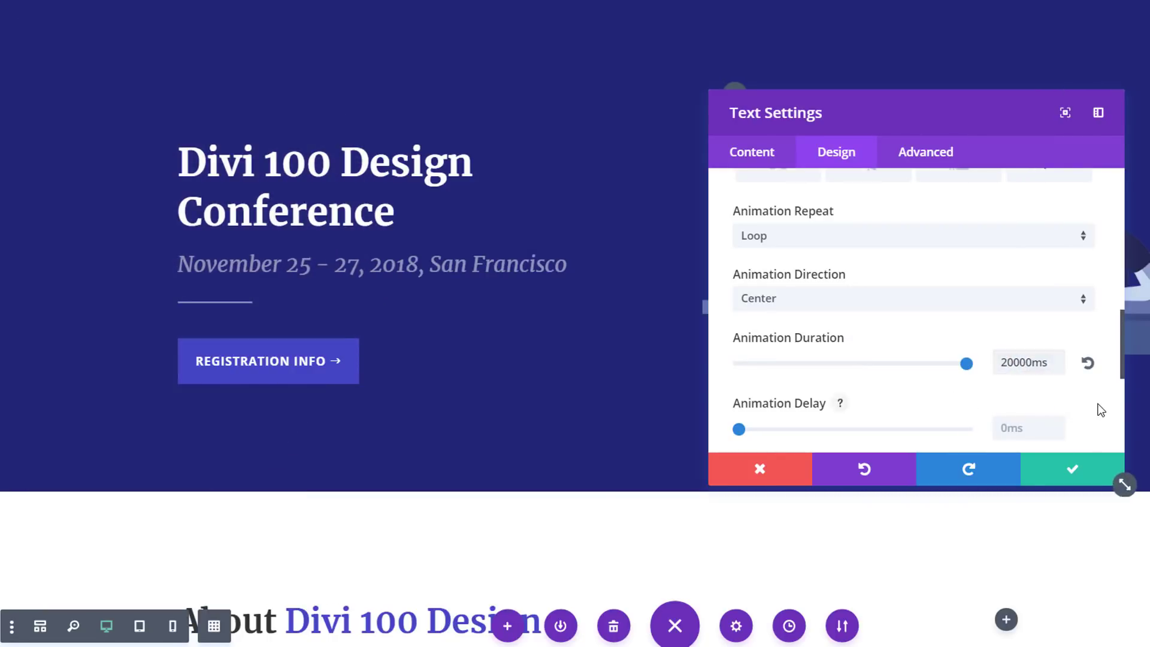
Set the animation intensity and the animation starting opacity to 100%
scroll(1052, 395, down, 2)
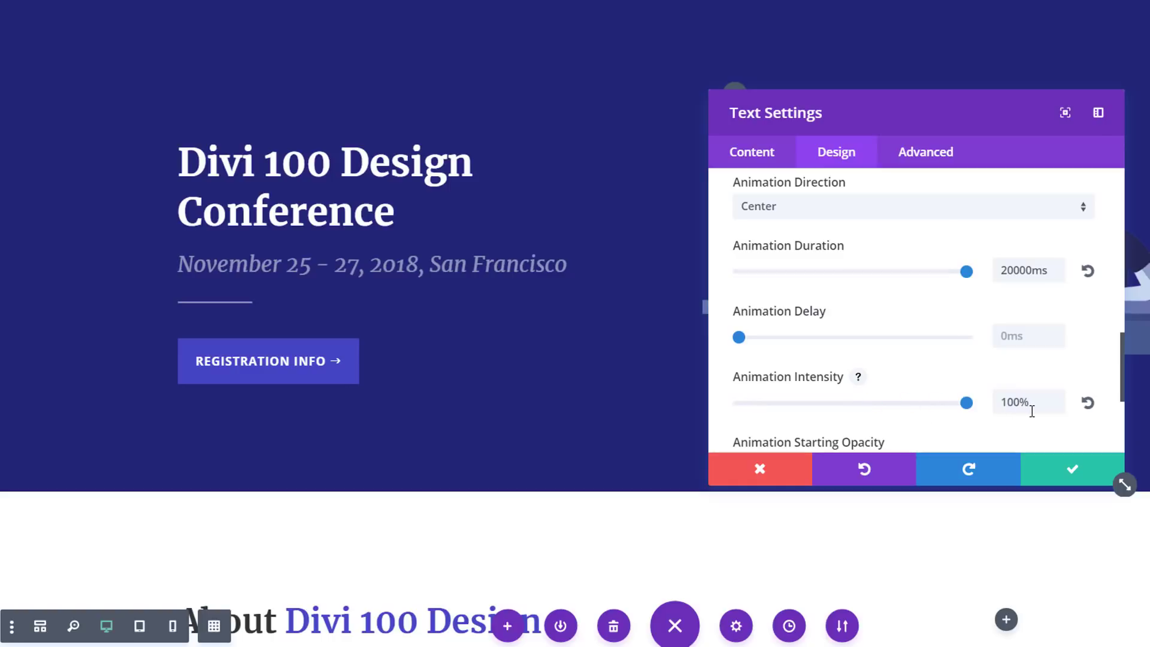
scroll(835, 376, down, 2)
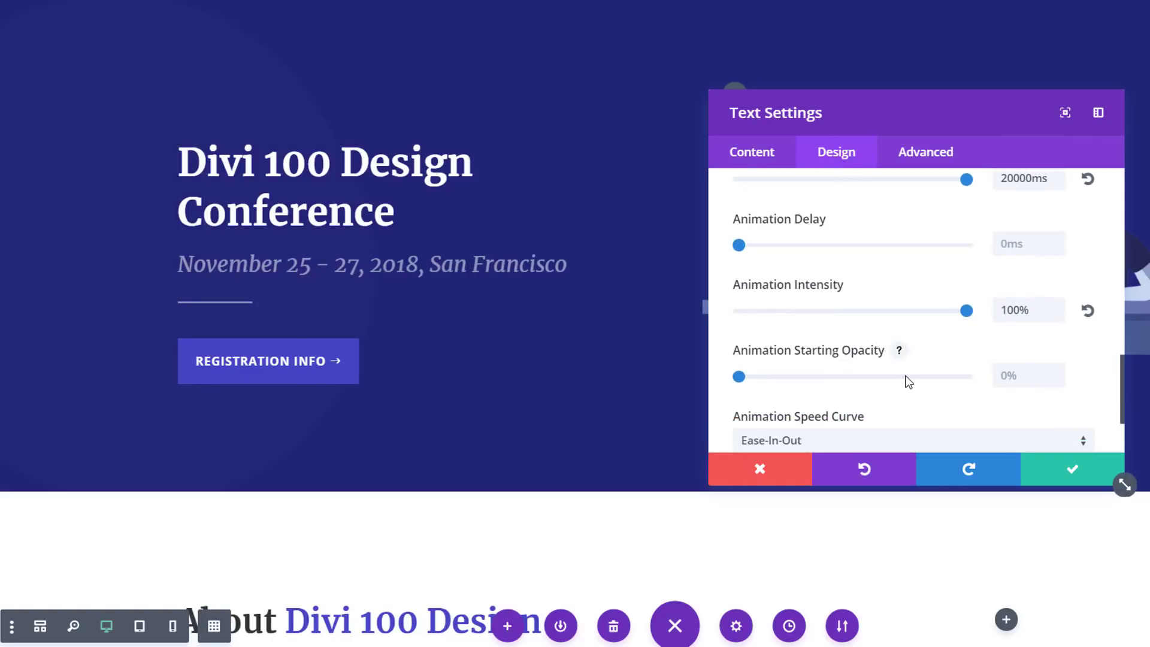
drag(741, 378, 994, 377)
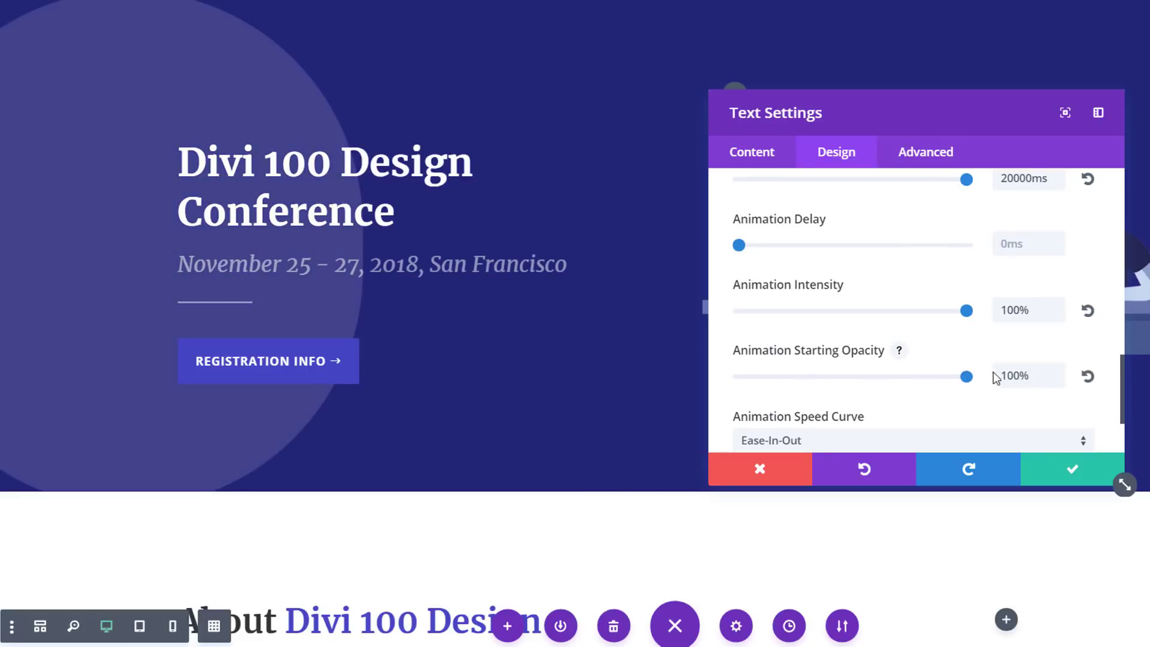
Set the animation speed curve to Linear and save the Text module's settings
scroll(968, 385, down, 2)
click(965, 353)
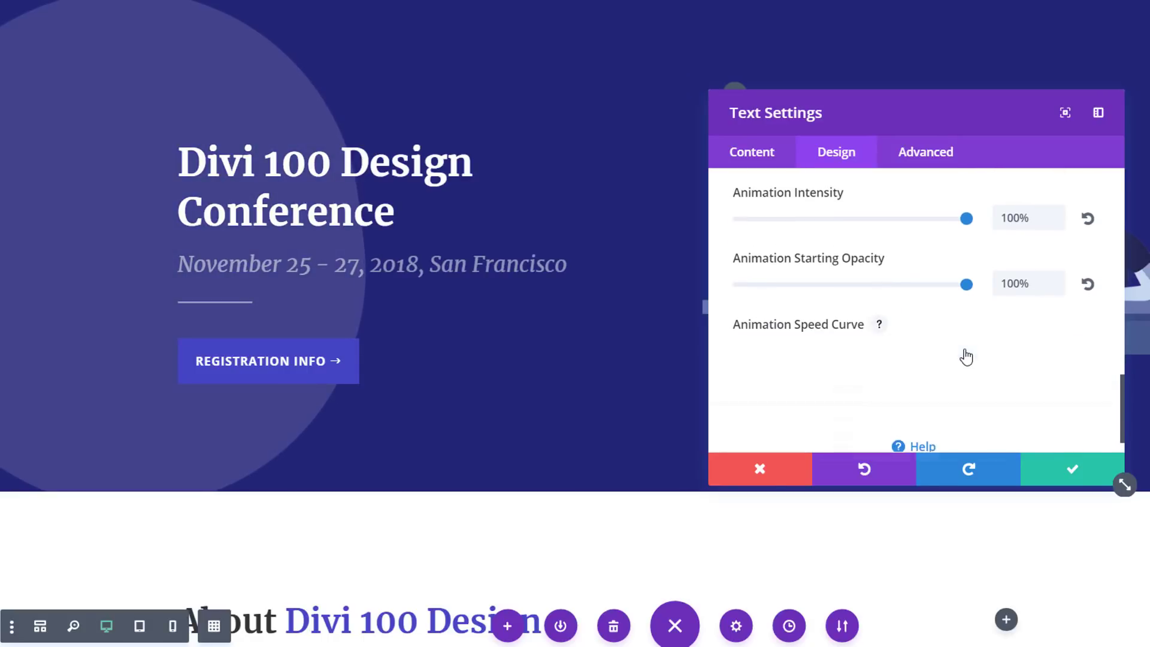
click(914, 472)
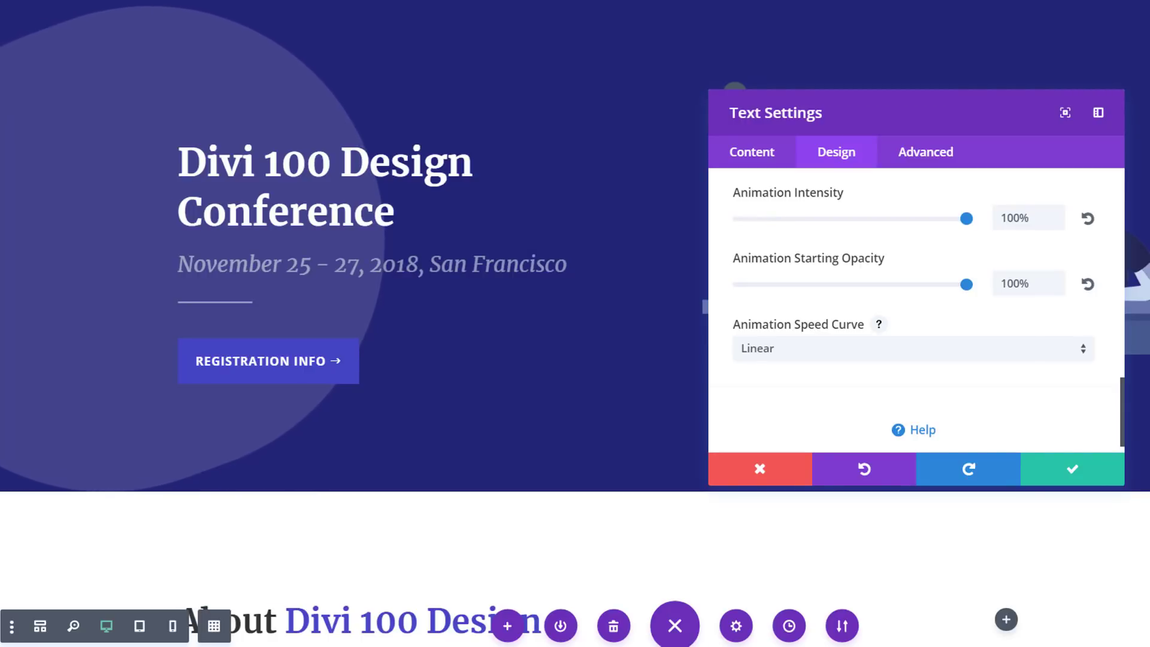
click(1069, 479)
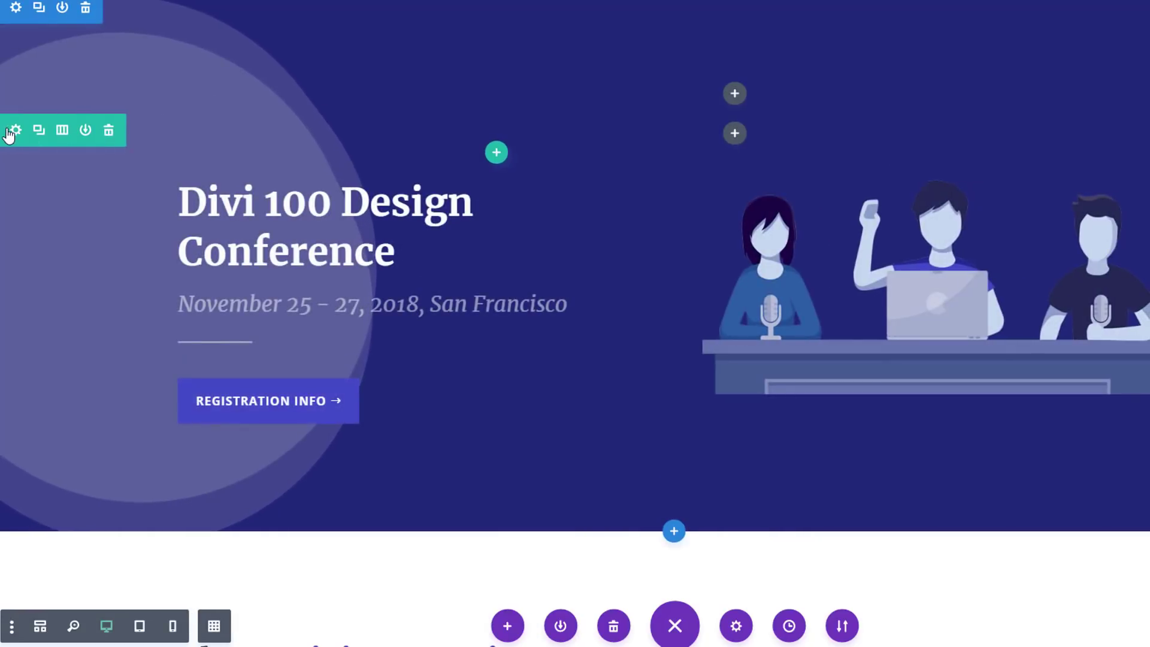
Place a duplicate of the circle's row below the hero content row and set its row alignment to right
drag(0, 128, 541, 441)
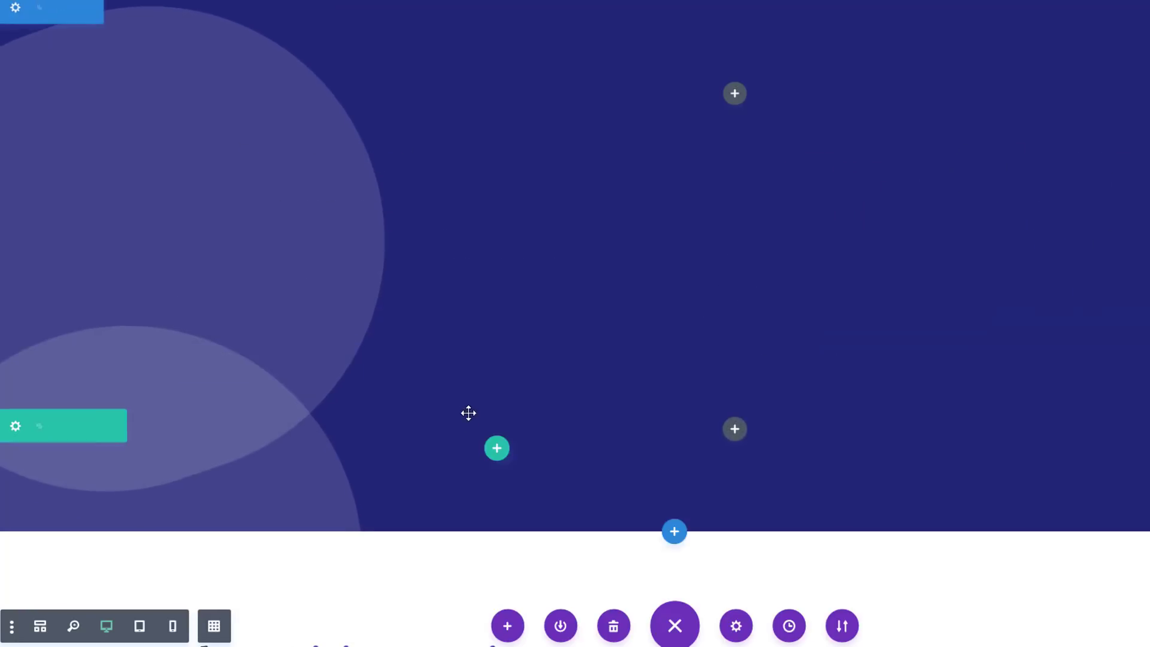
click(16, 426)
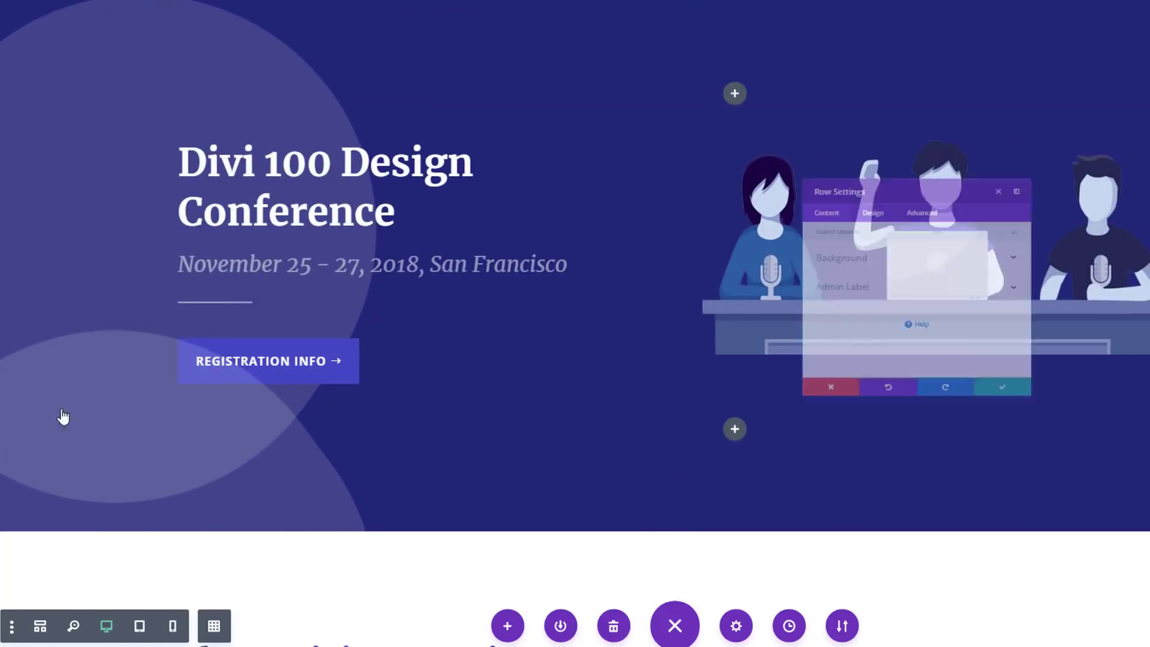
click(840, 161)
click(771, 232)
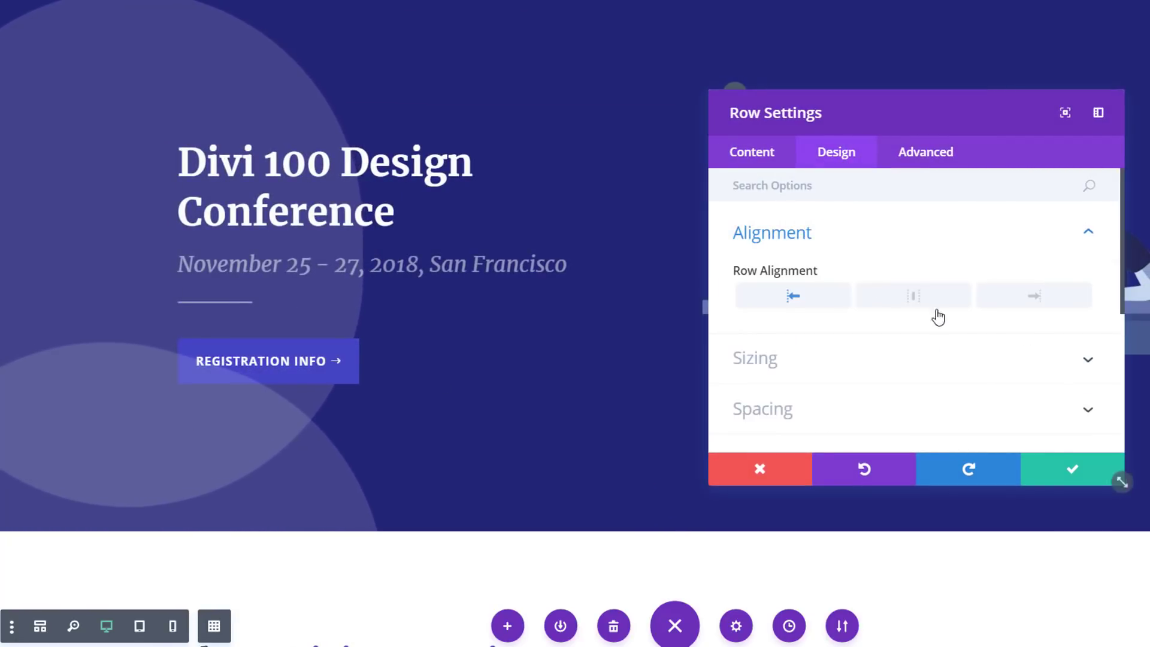
click(1020, 310)
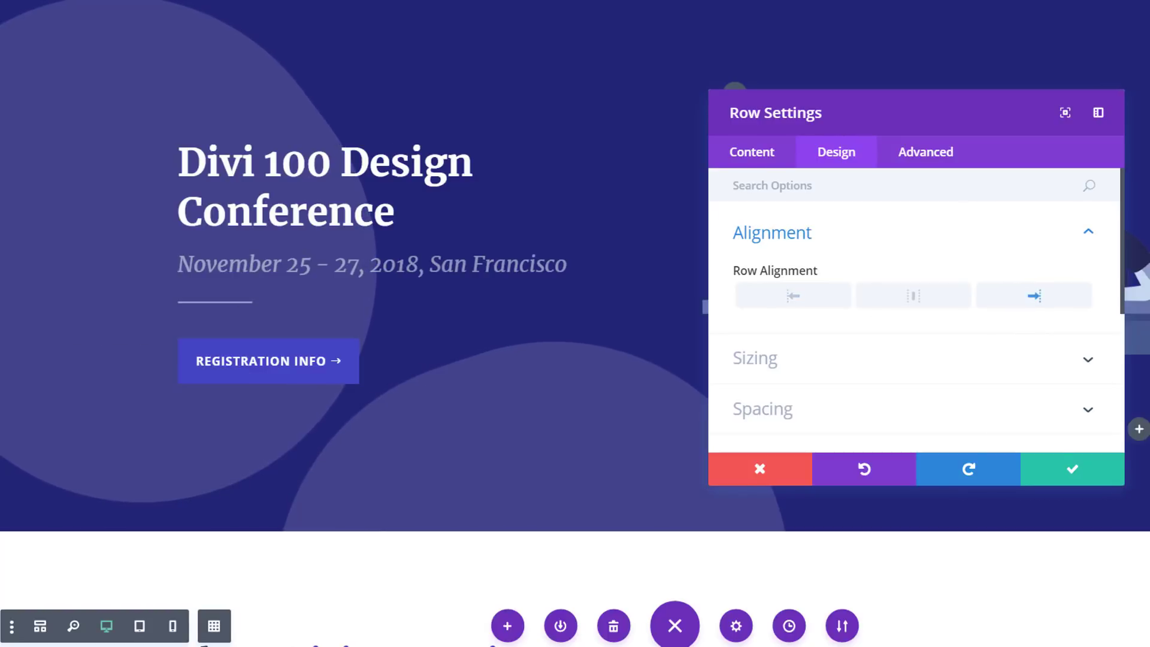
click(1081, 473)
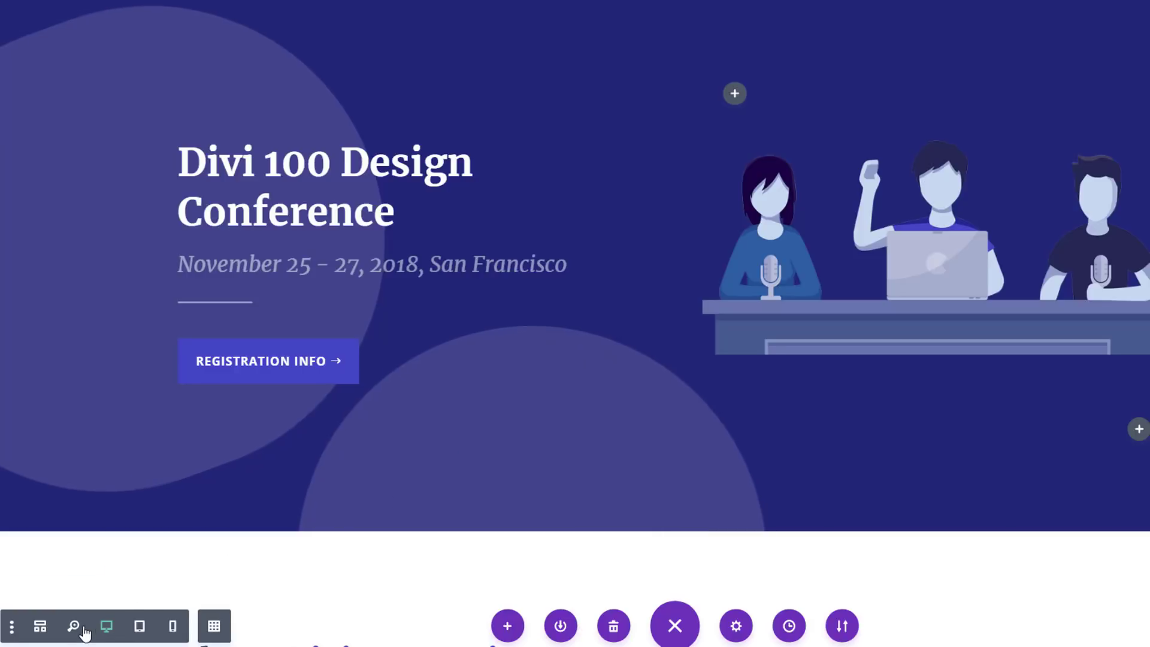
In wireframe view, move the duplicated row's Text module into the second column and return to desktop view
click(40, 626)
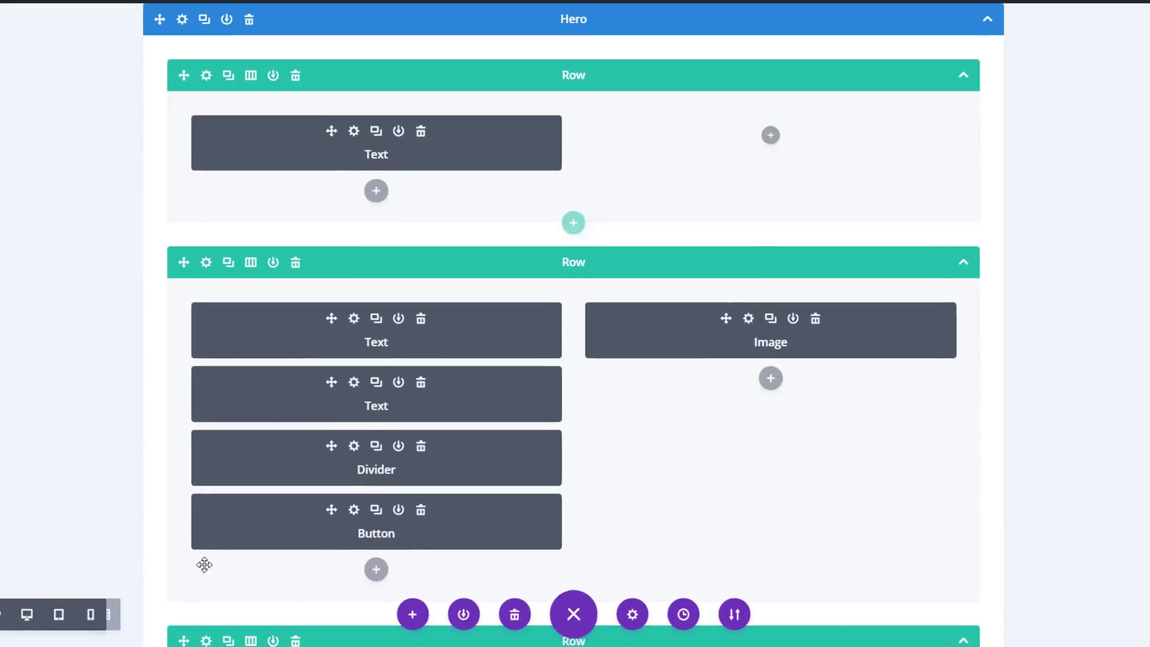
scroll(461, 246, down, 5)
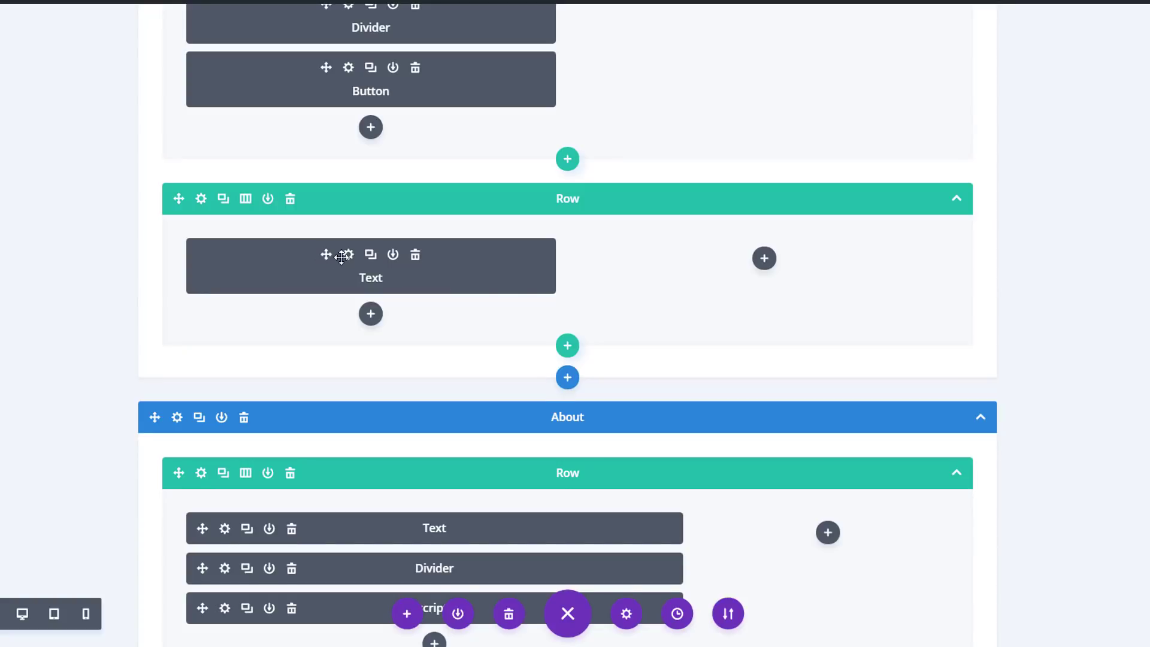
drag(342, 258, 586, 300)
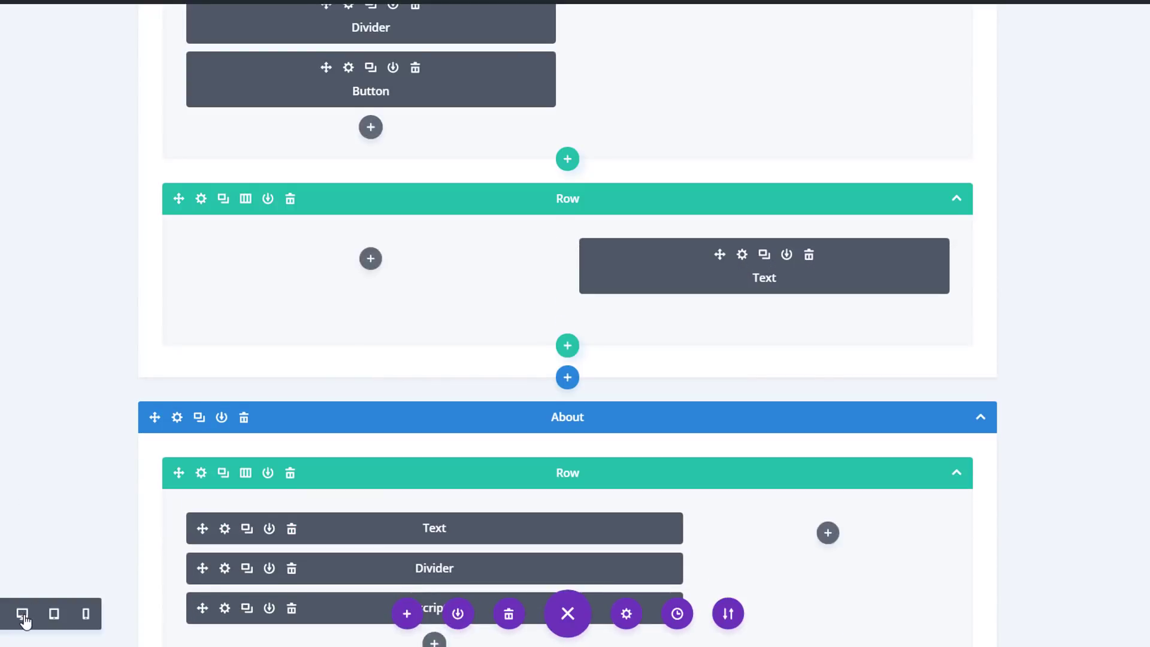
click(22, 617)
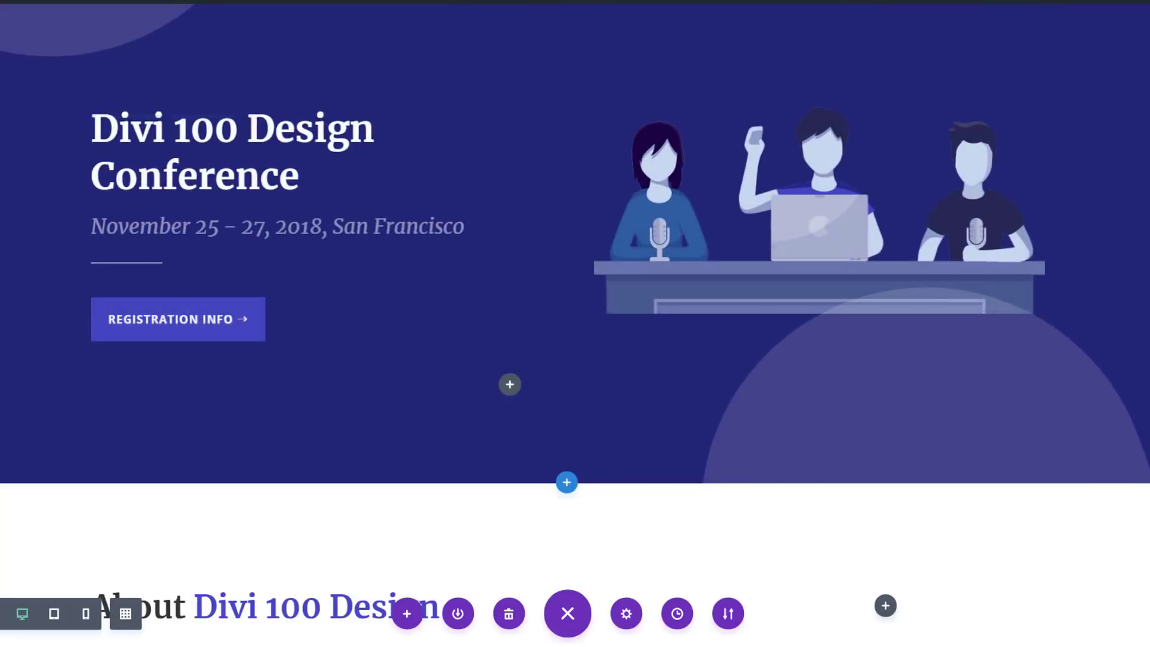
In the lower decorative row's Text module, set the right custom margin to -50px
scroll(652, 321, down, 5)
scroll(652, 321, up, 6)
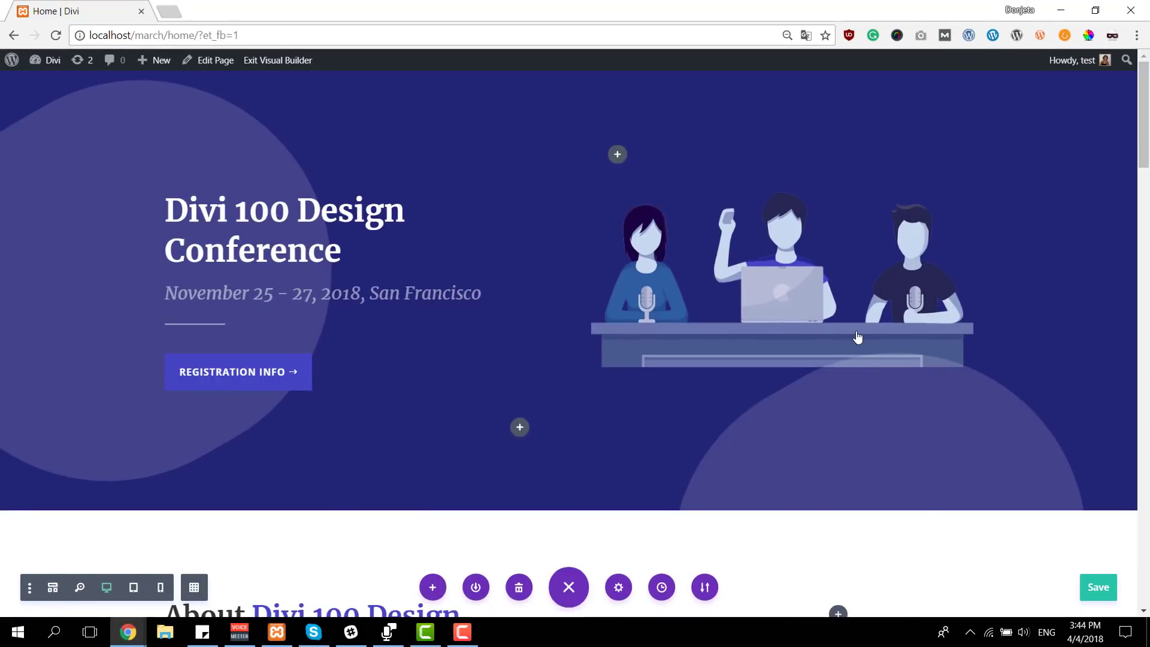
scroll(716, 360, down, 3)
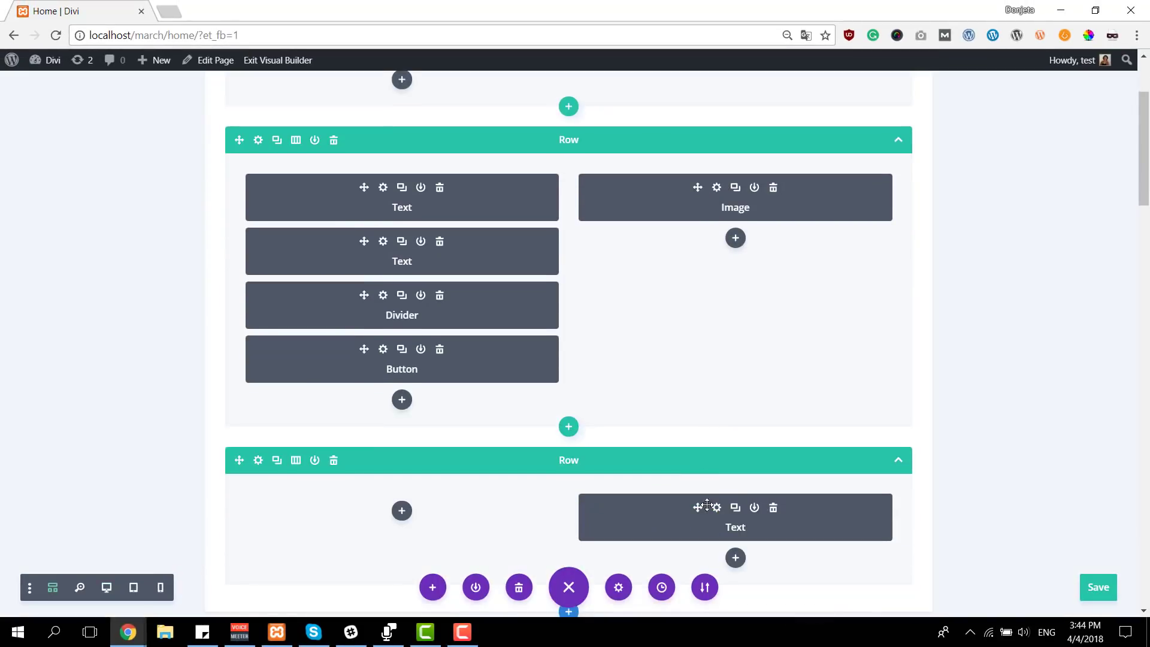
click(106, 587)
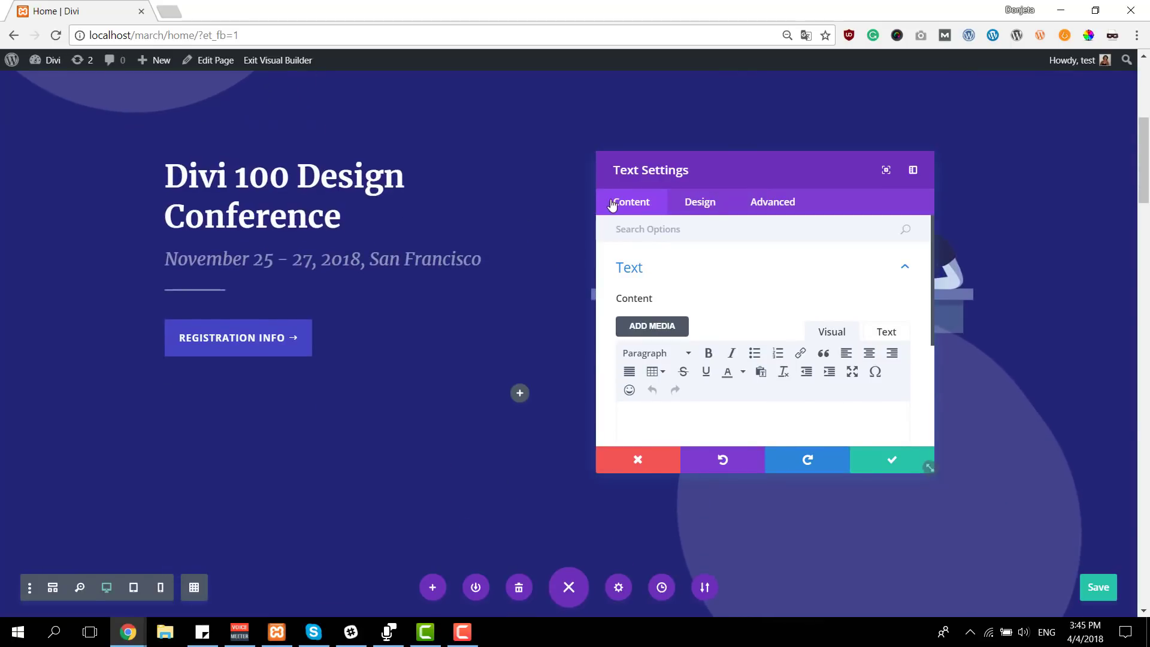
drag(731, 174, 434, 211)
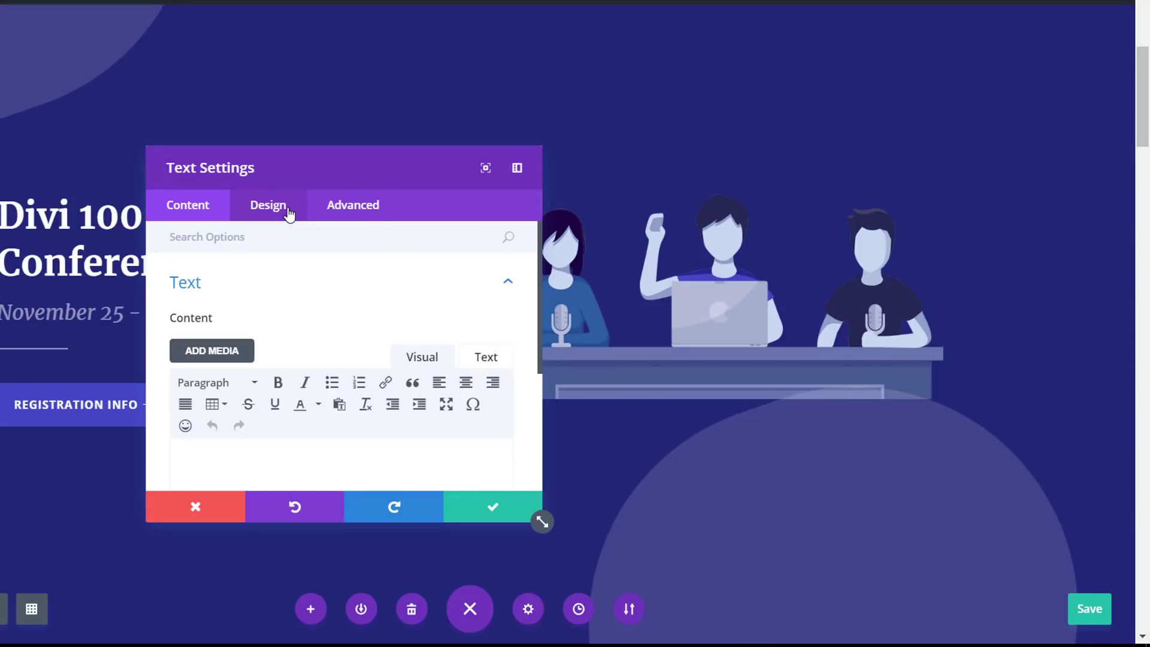
click(290, 214)
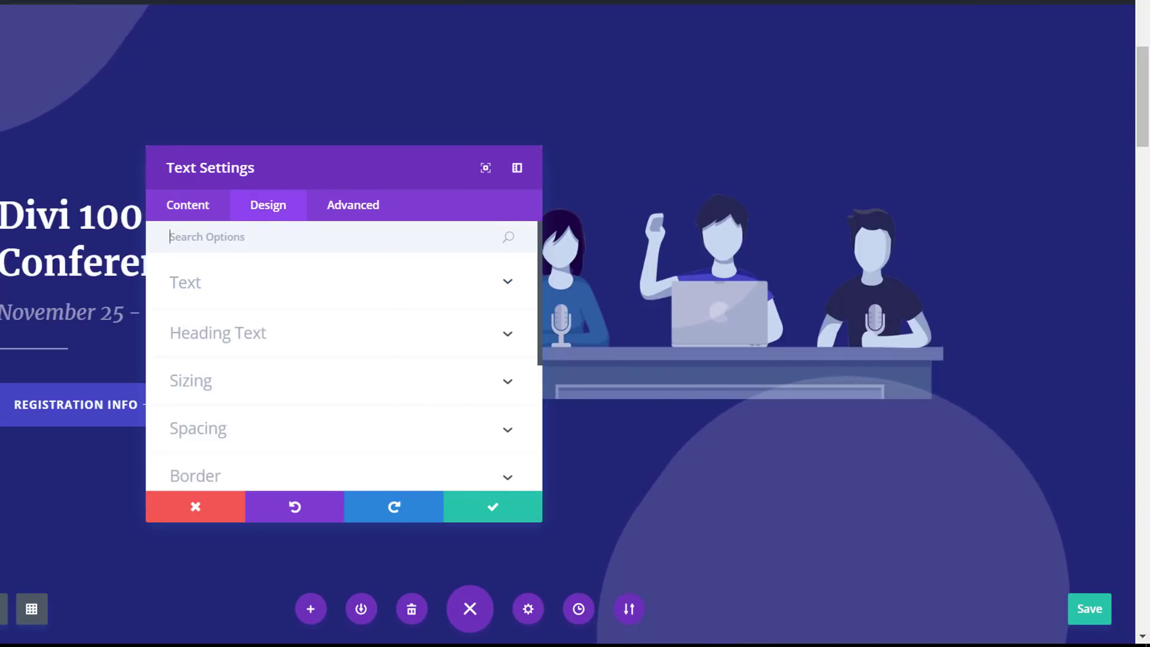
scroll(266, 358, down, 2)
click(268, 343)
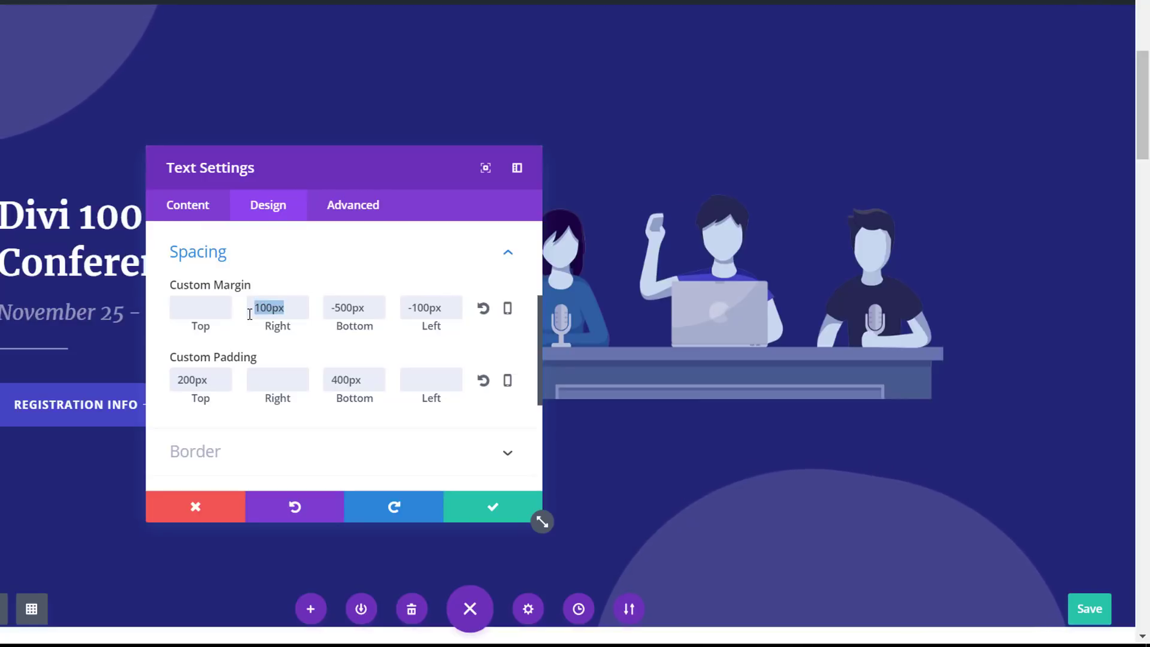
text(-50)
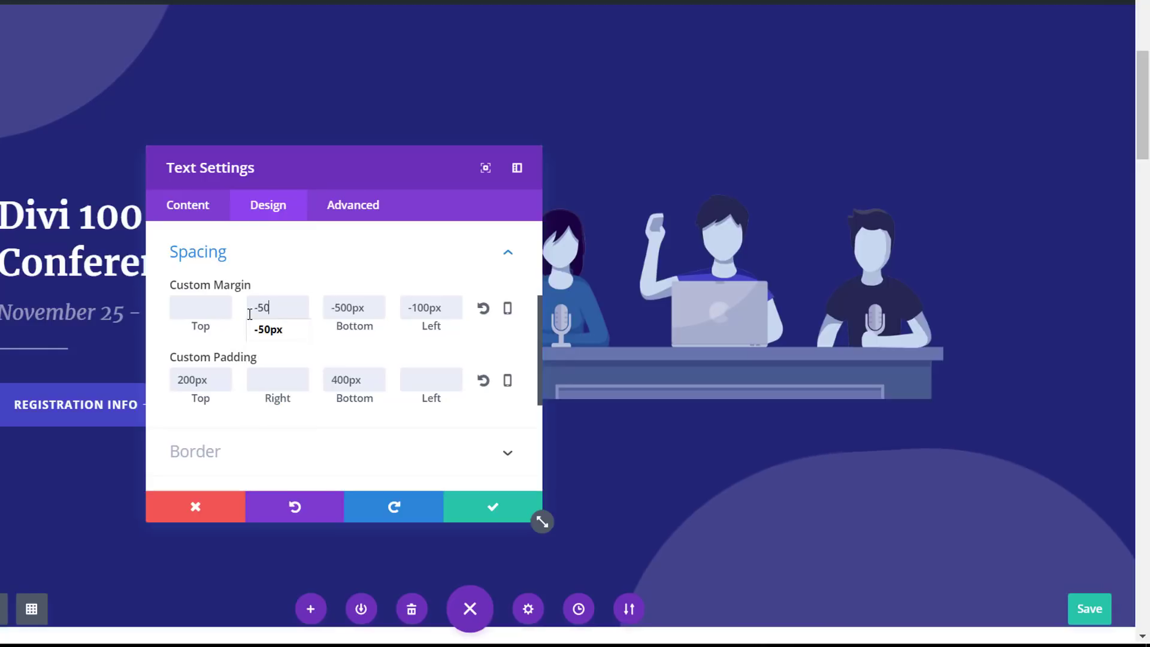
Set the same Text module's left custom margin to 50px and its bottom custom margin to -350px
click(454, 310)
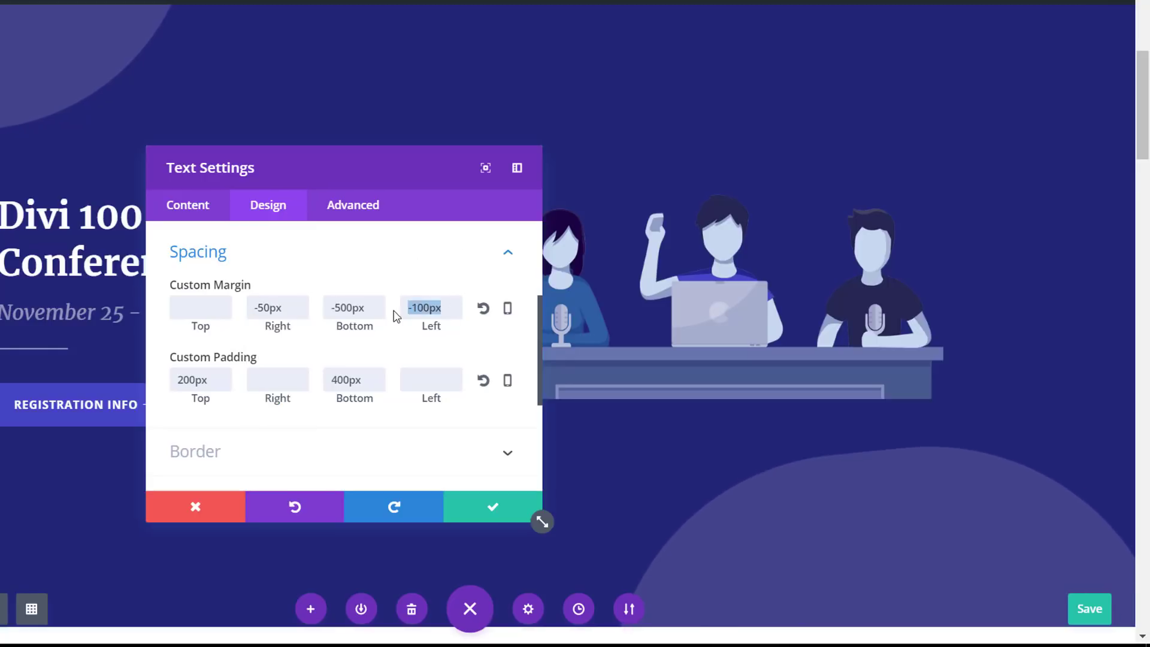
text(50)
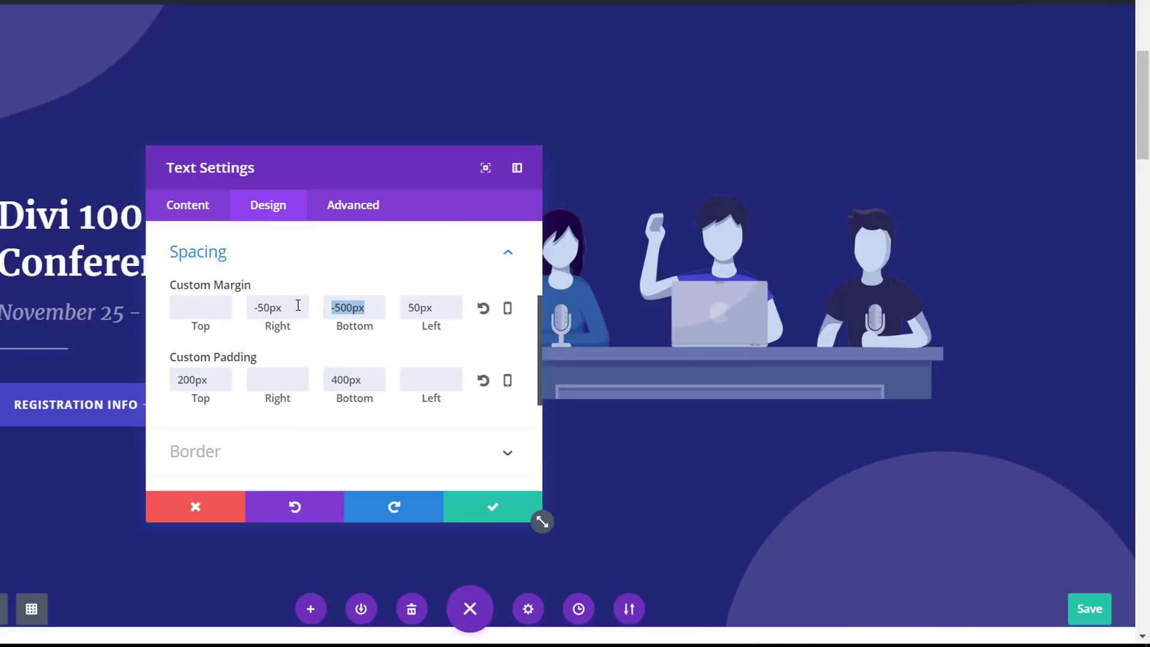
text(-35)
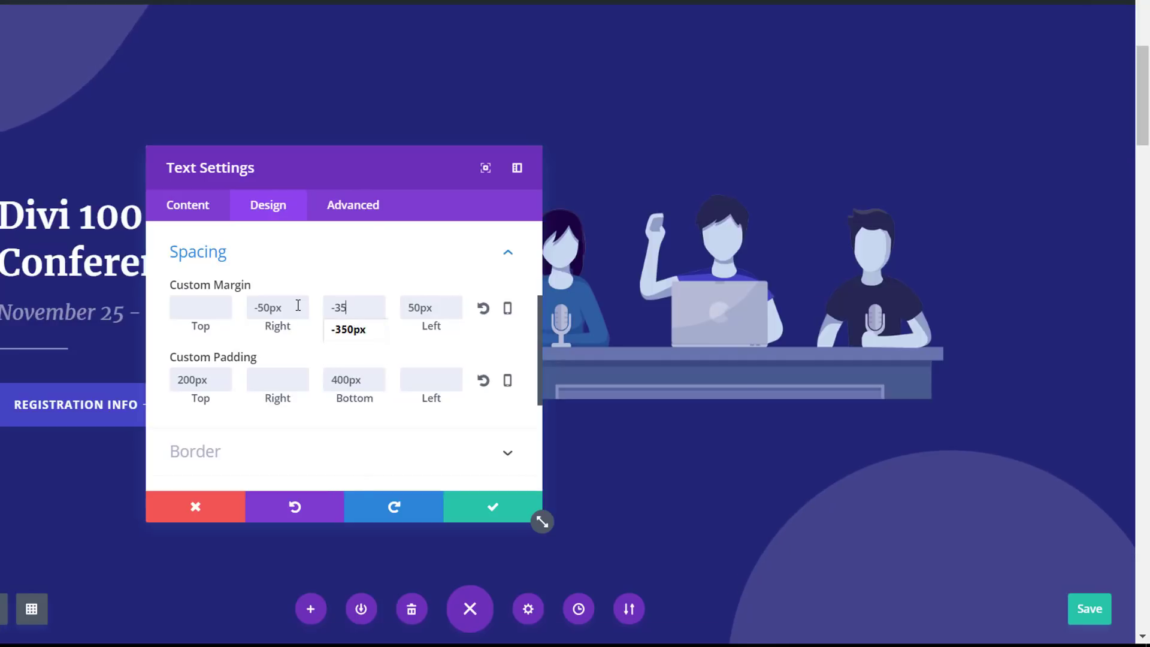
click(523, 293)
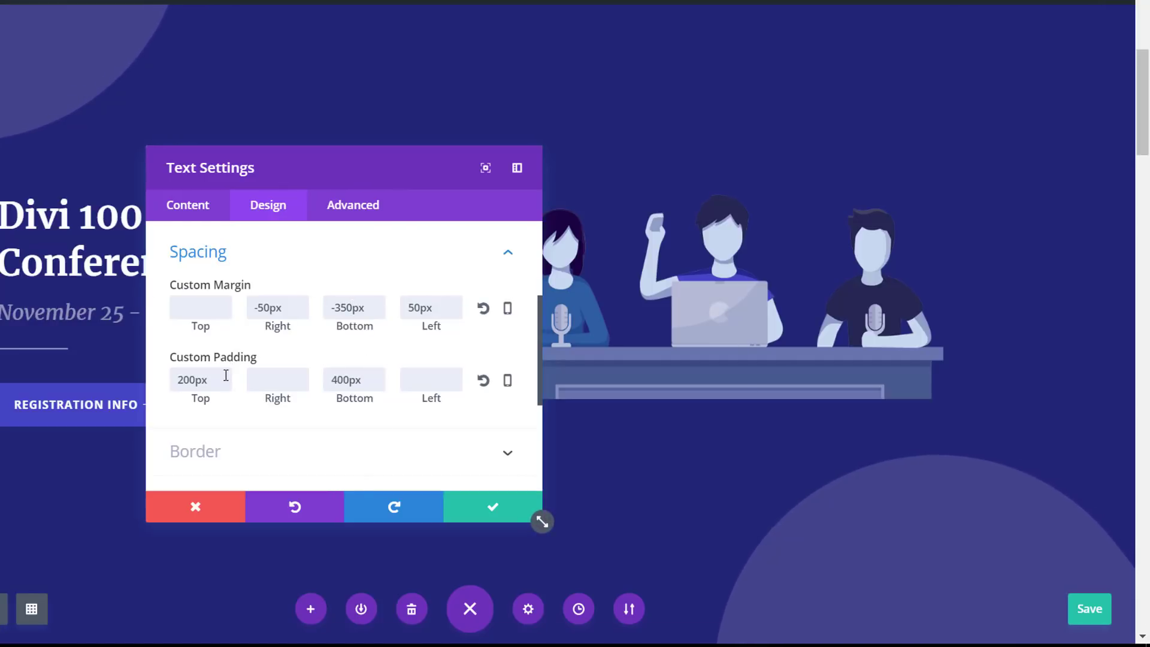
Set the module's top and bottom custom padding to 250px each and save its settings
text(250)
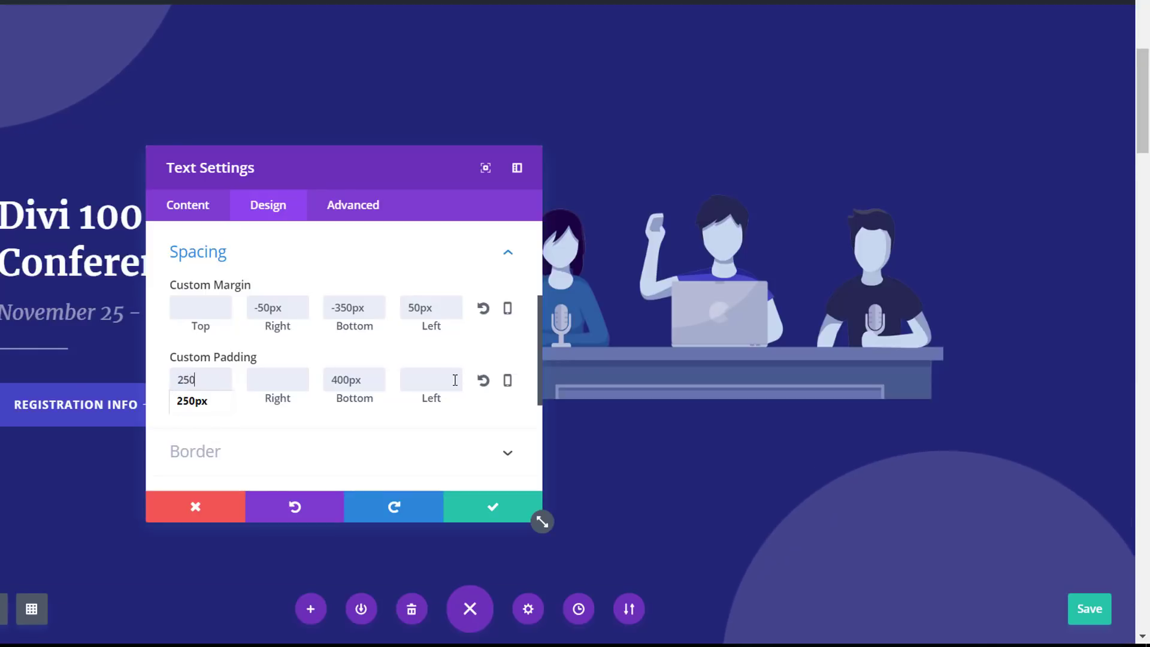
drag(395, 381, 387, 382)
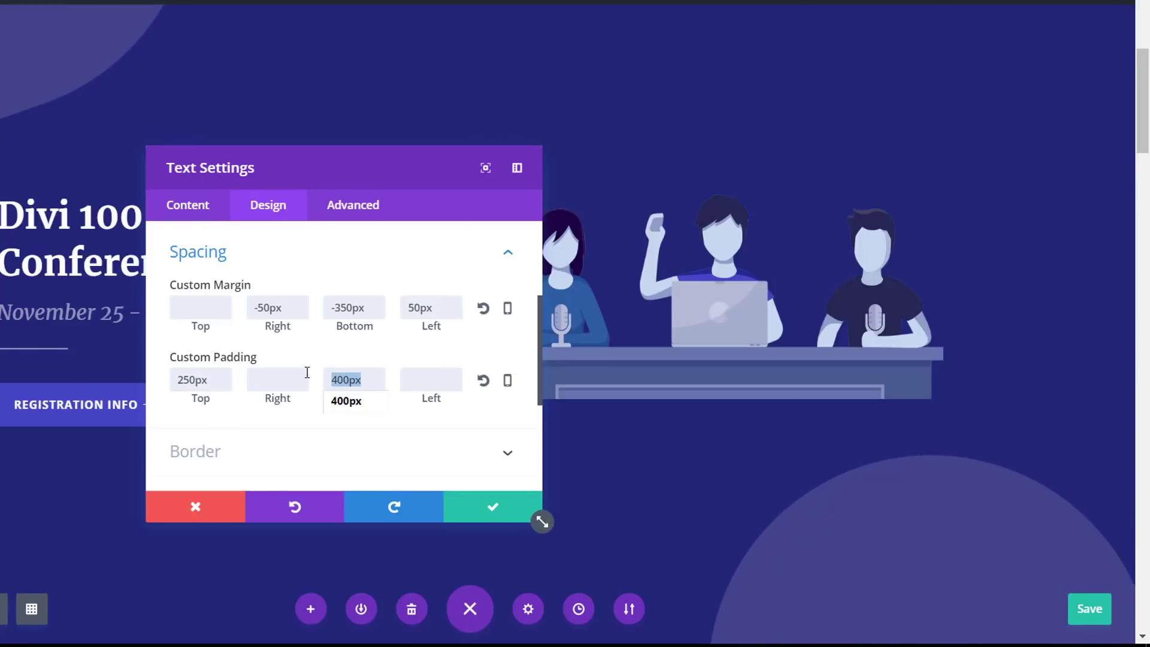
text(250)
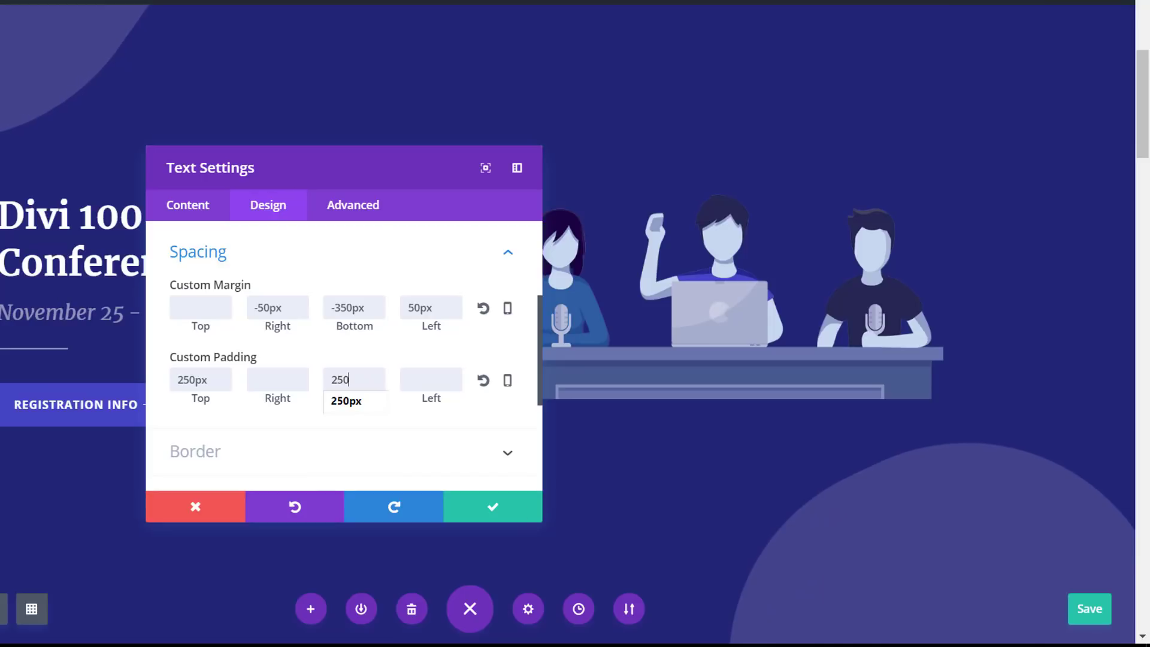
click(446, 511)
Reduce the Hero section's top padding to about 27px and shrink its bottom padding as well
scroll(436, 488, down, 8)
scroll(635, 192, up, 8)
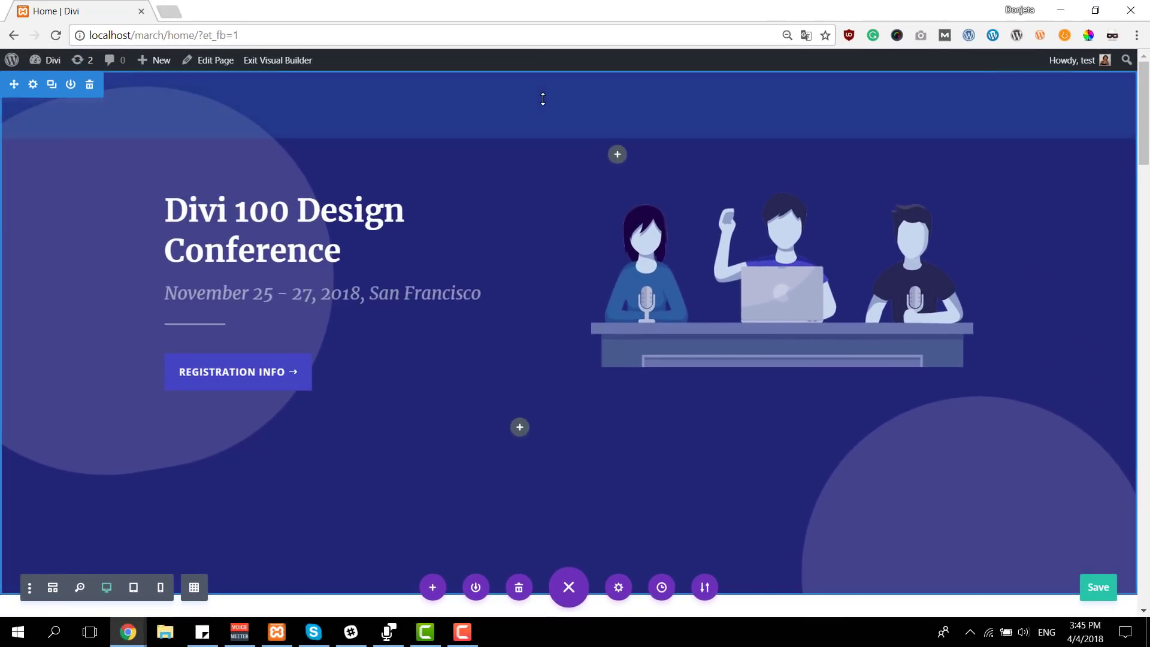
drag(543, 99, 570, 52)
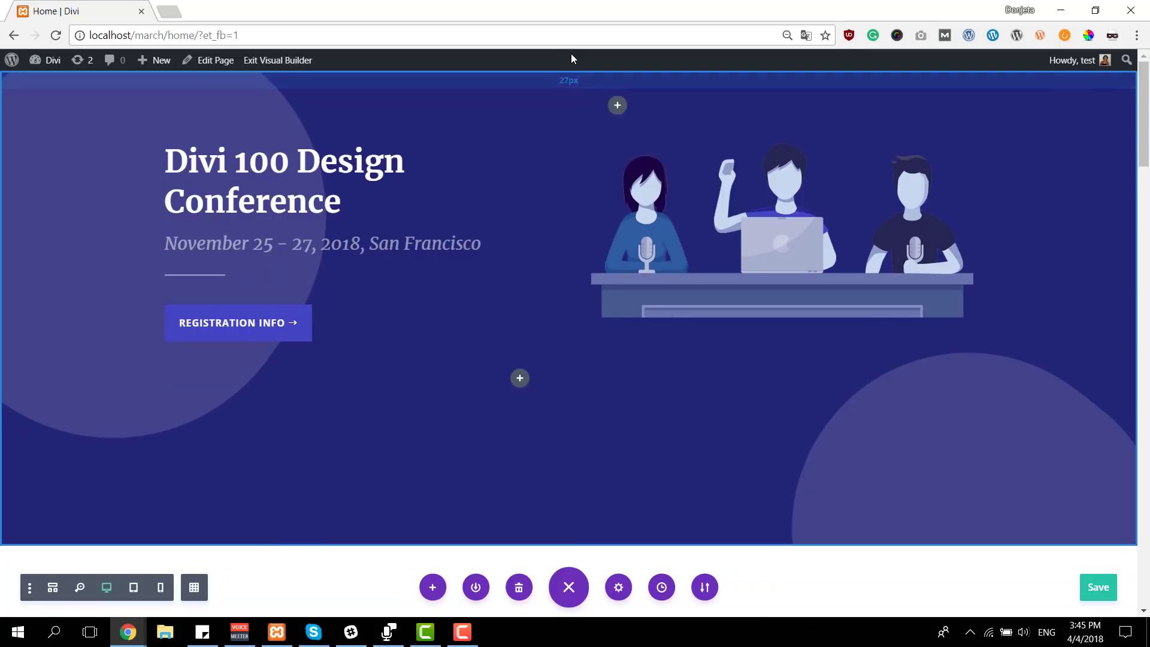
drag(625, 532, 639, 485)
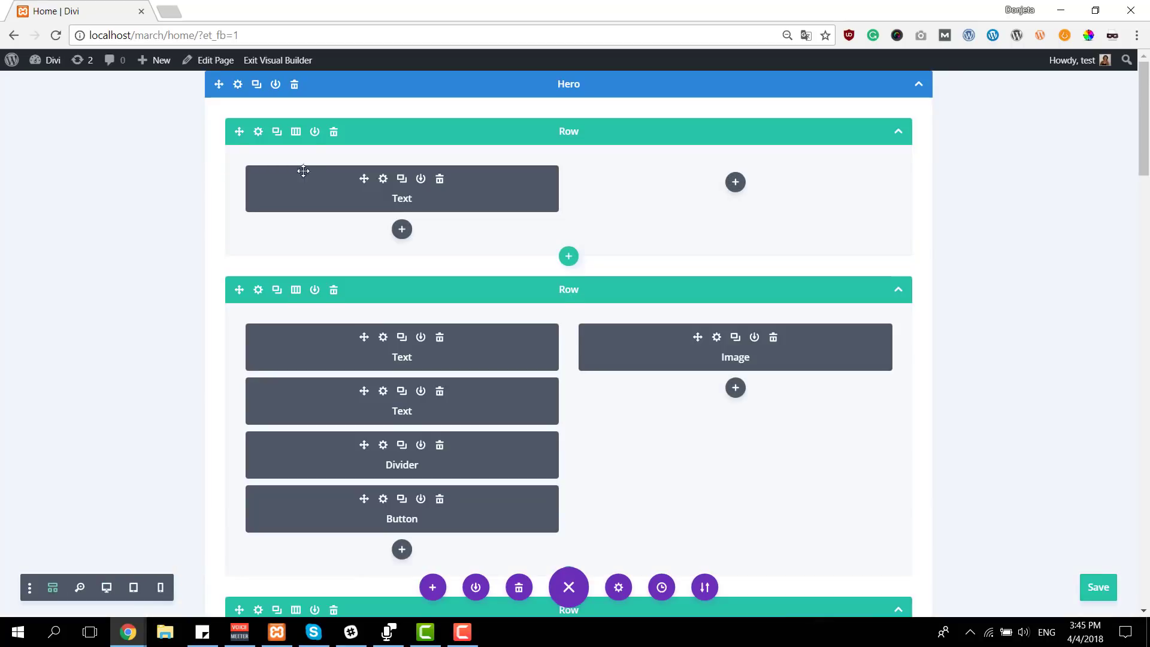
Open the settings of the Text module in the Hero section's first row and set all its rounded corners to 20px
click(333, 212)
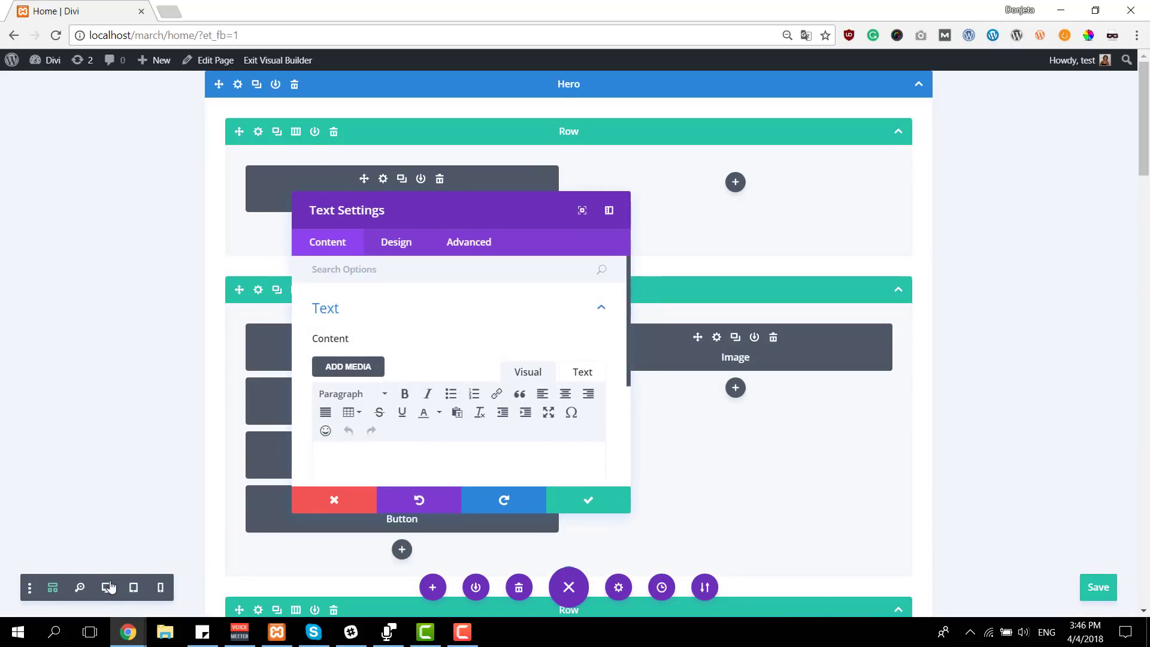
click(108, 587)
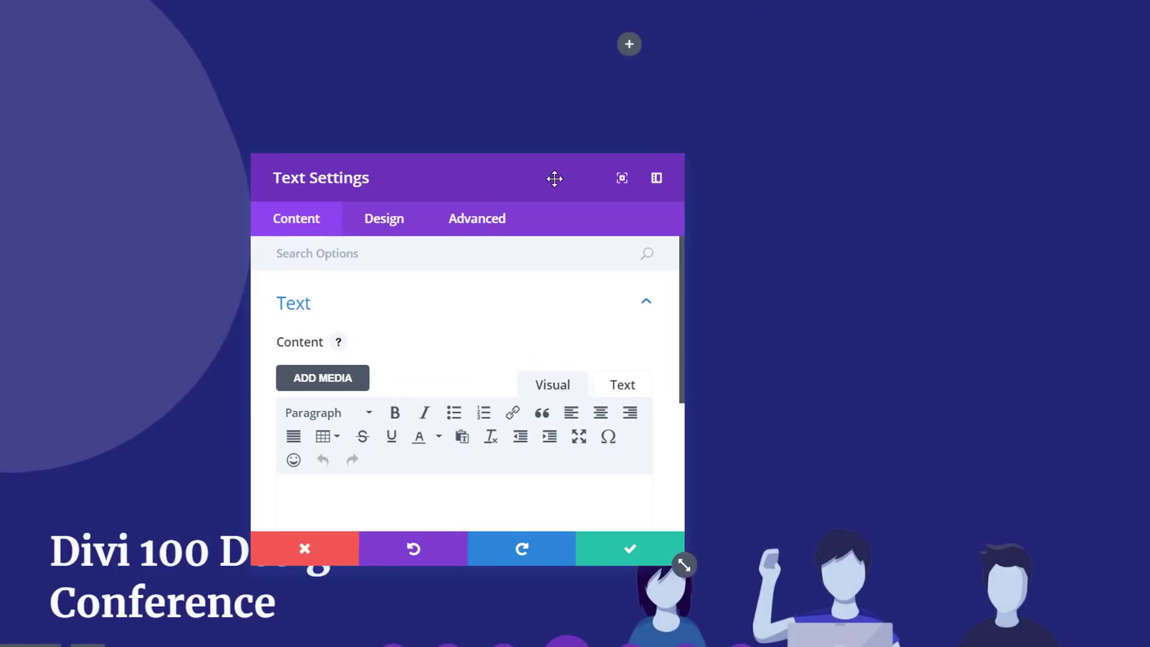
drag(555, 178, 782, 177)
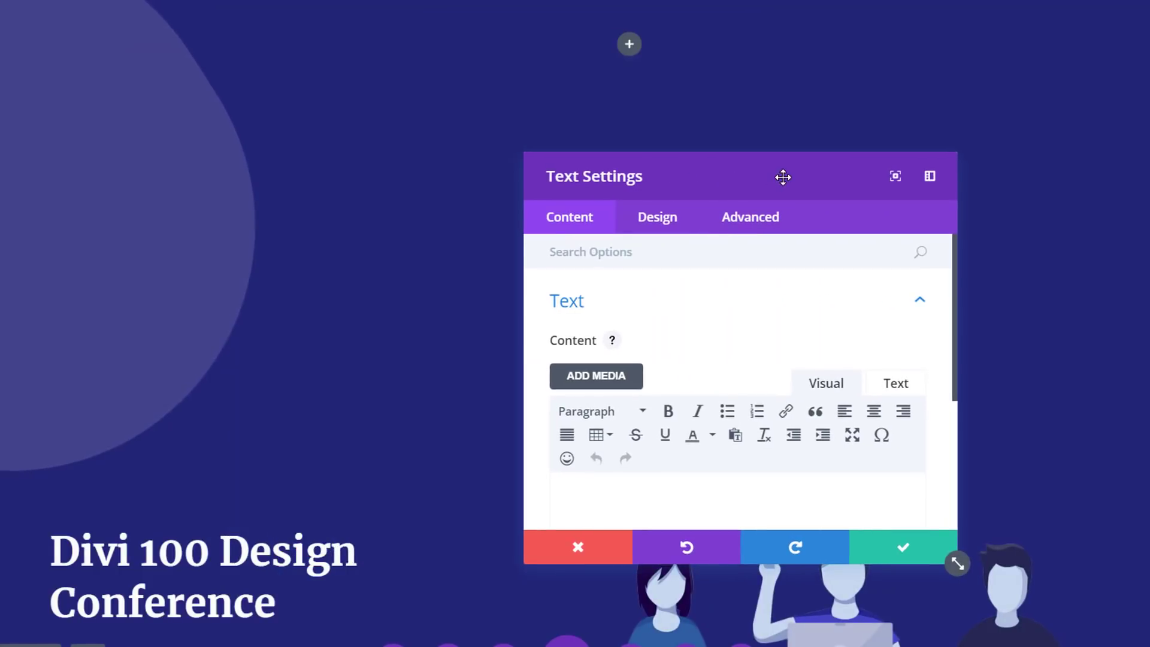
click(669, 232)
click(630, 512)
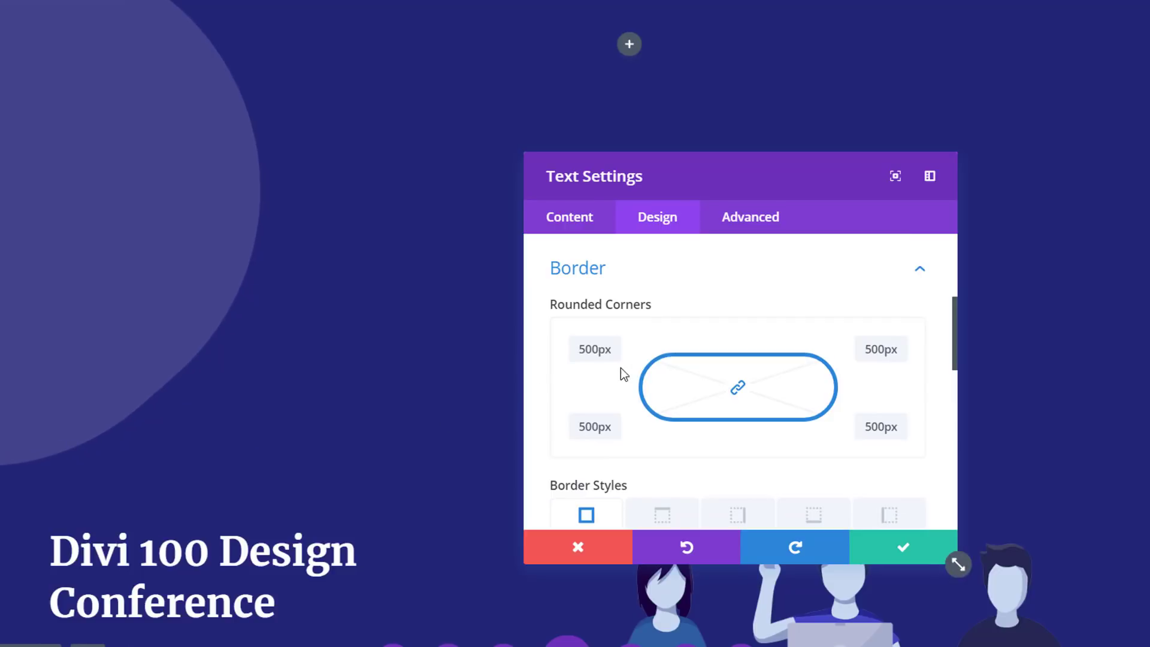
drag(611, 354, 572, 355)
text(500px)
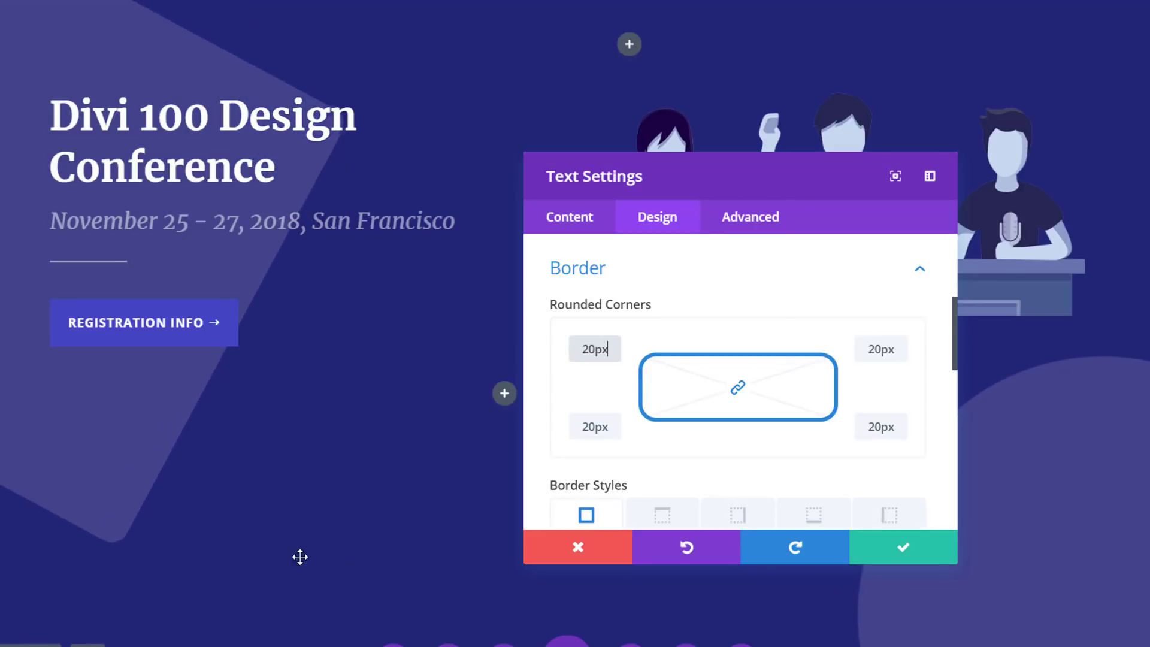
Set the first-row Text module's animation duration to 100000ms and save its settings
scroll(685, 393, down, 10)
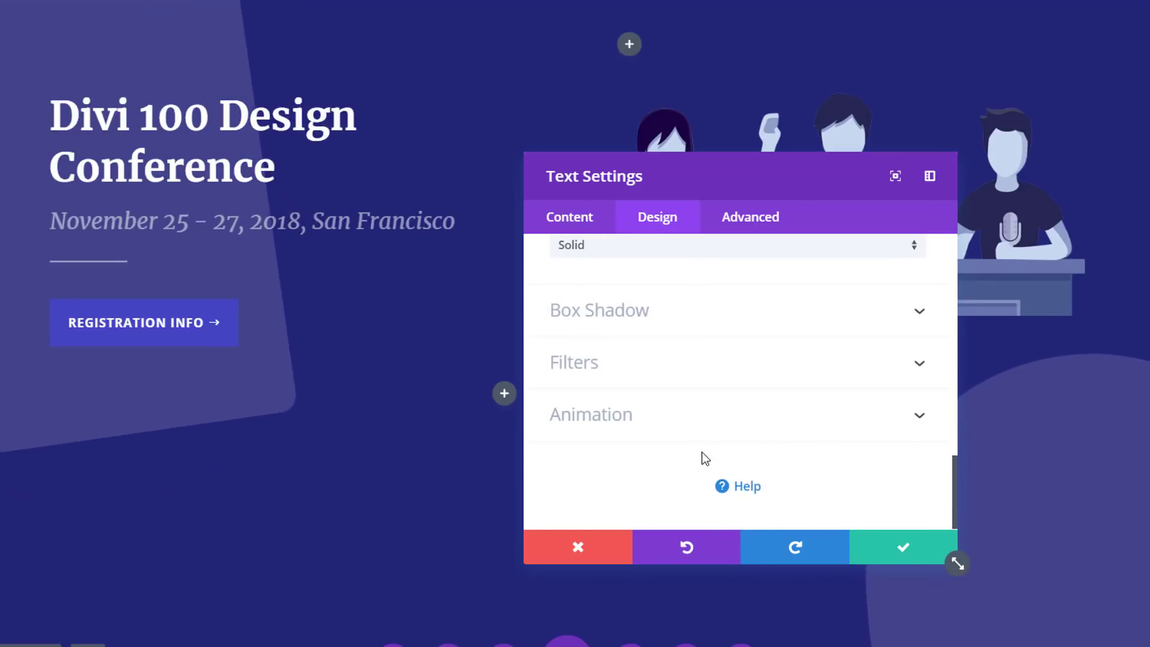
click(700, 429)
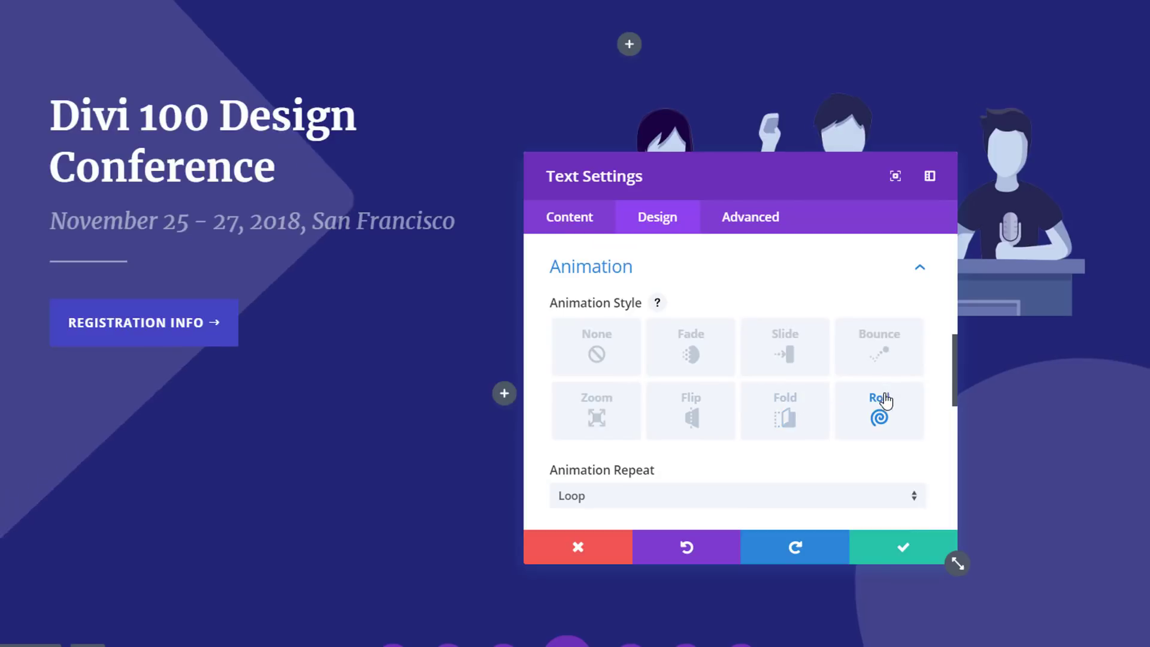
scroll(850, 430, down, 5)
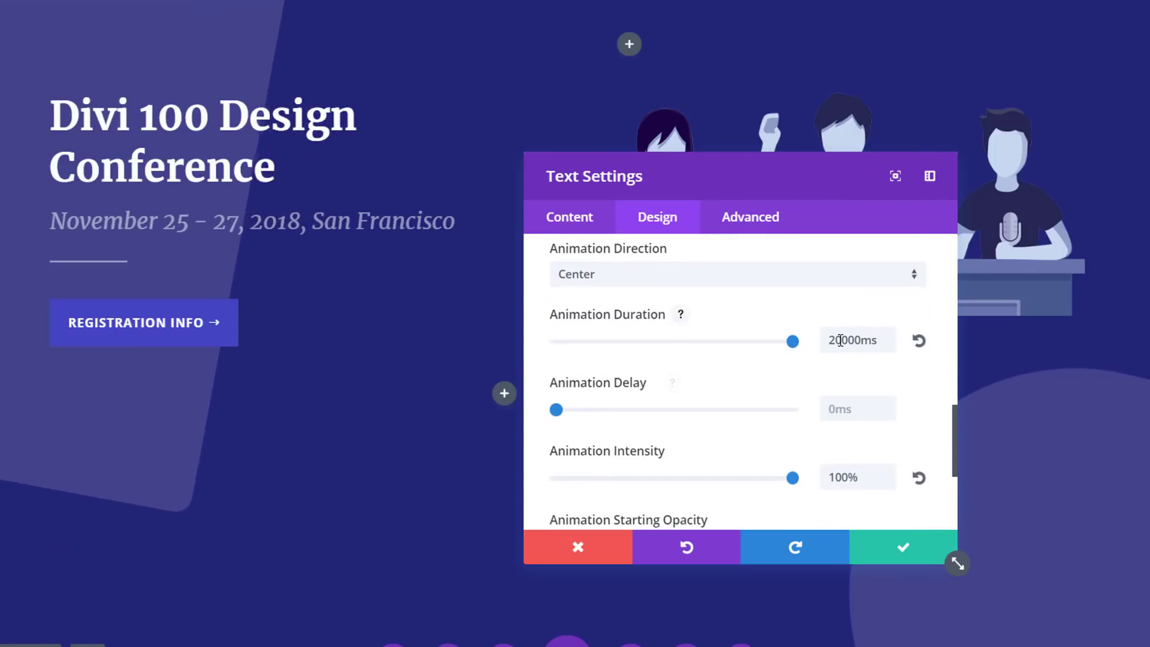
drag(843, 340, 824, 340)
text(100)
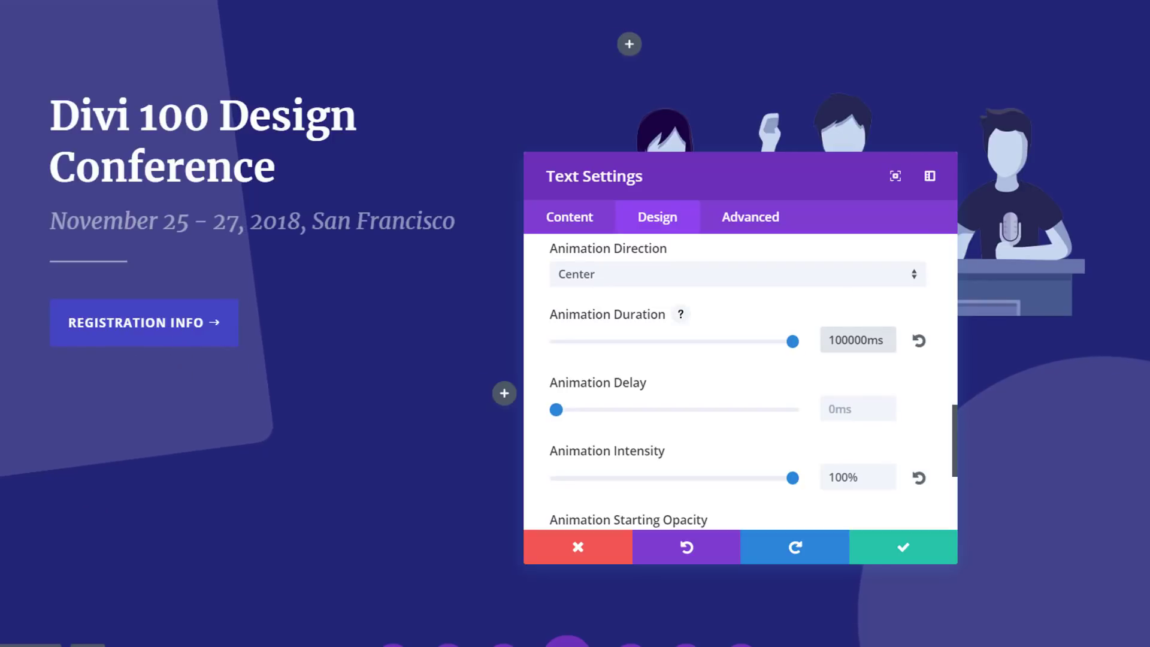
click(910, 551)
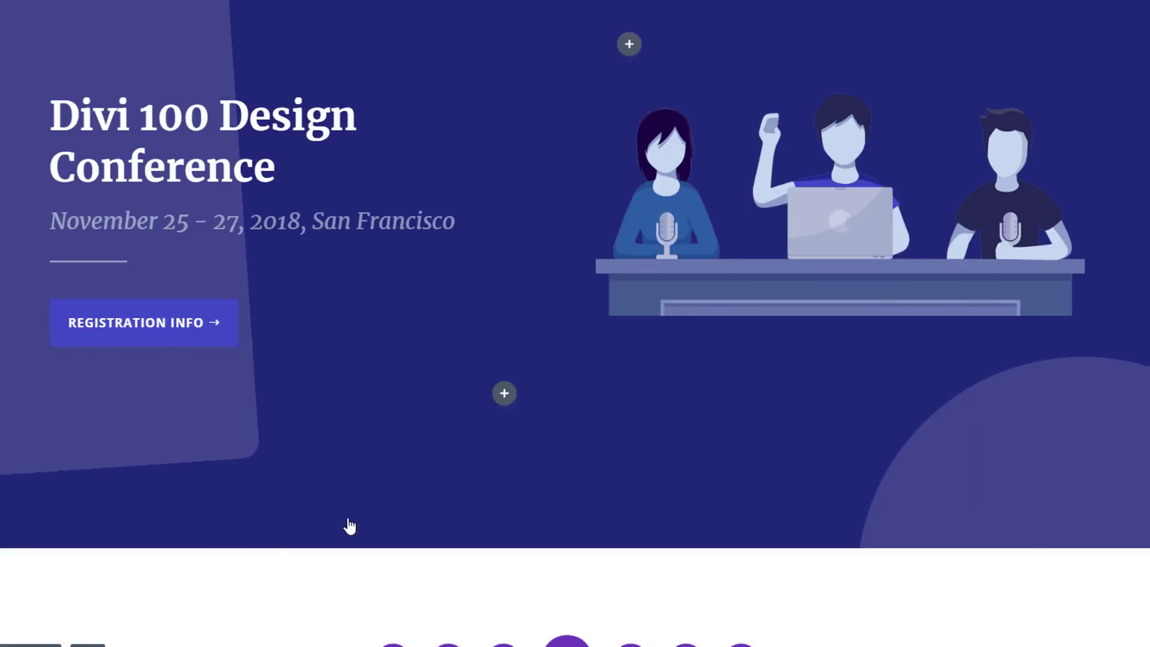
Open the settings of the Text module in the Hero section's last row and set all its rounded corners to 20px
scroll(683, 449, down, 4)
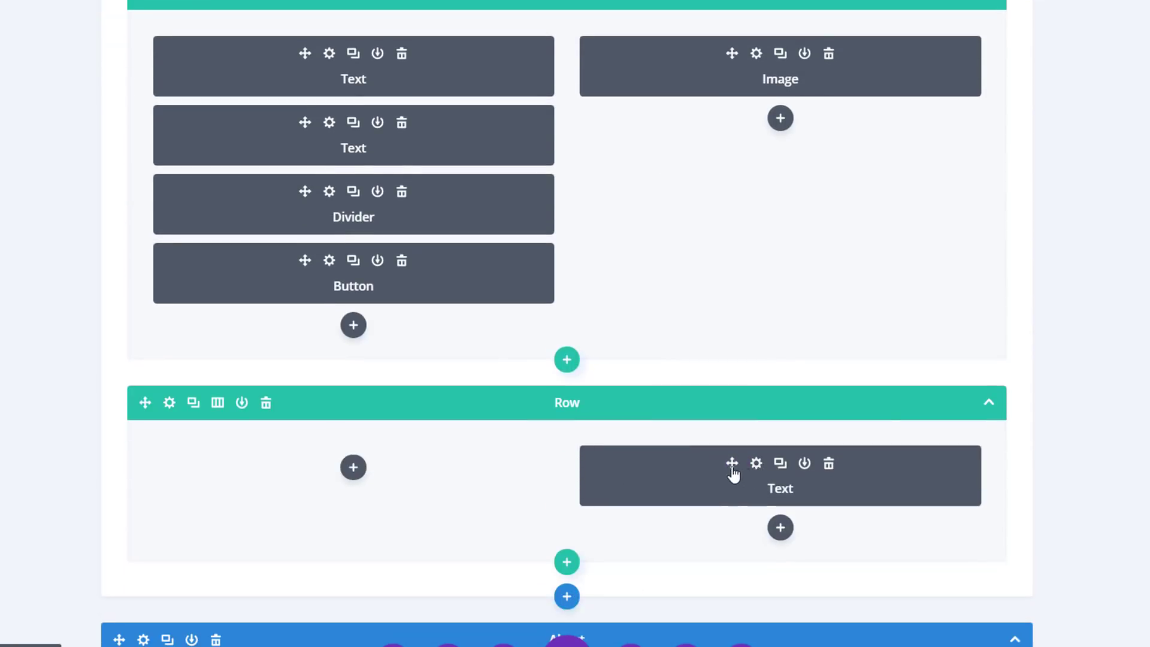
click(733, 473)
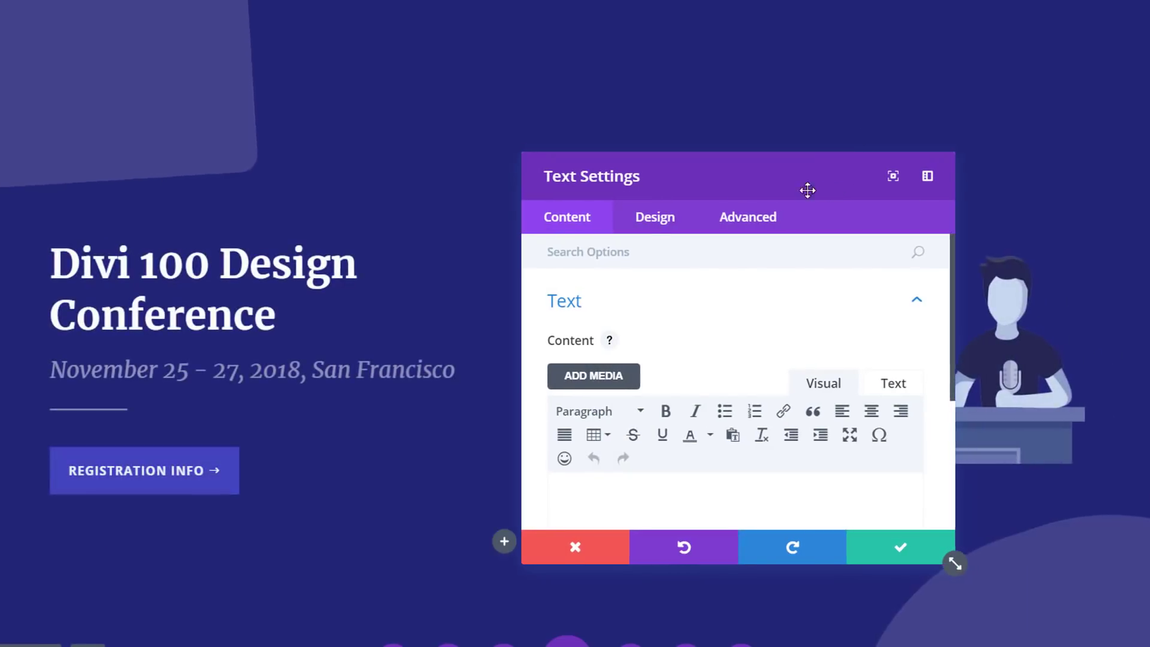
drag(806, 190, 638, 204)
click(525, 246)
scroll(574, 431, down, 4)
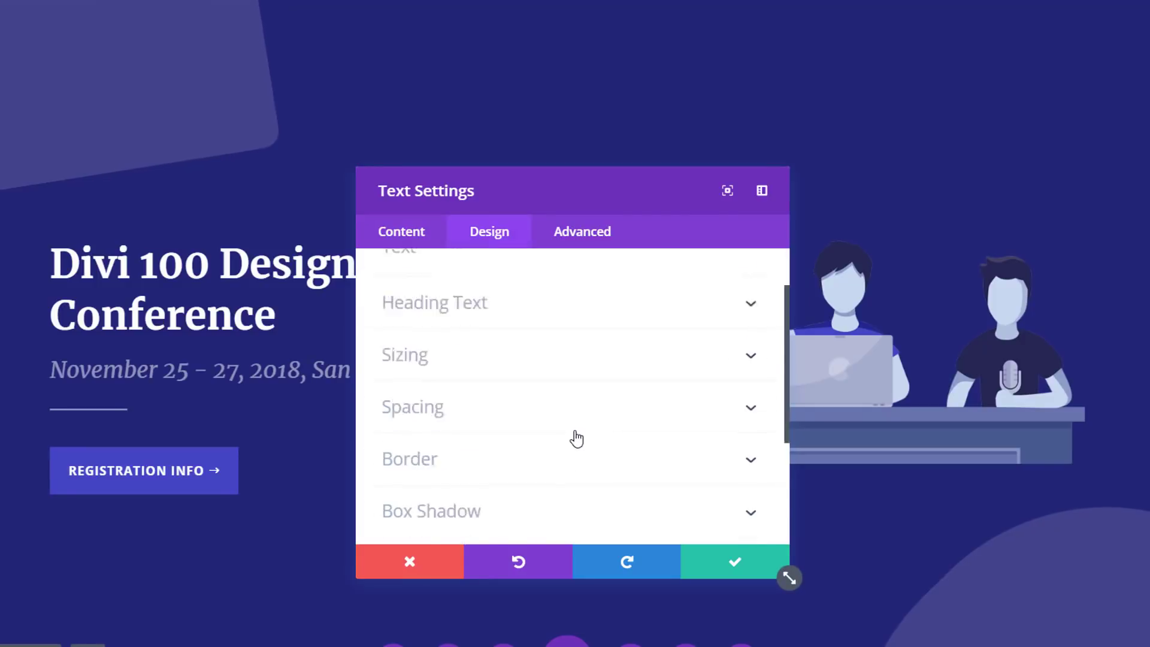
click(570, 365)
drag(449, 366, 418, 368)
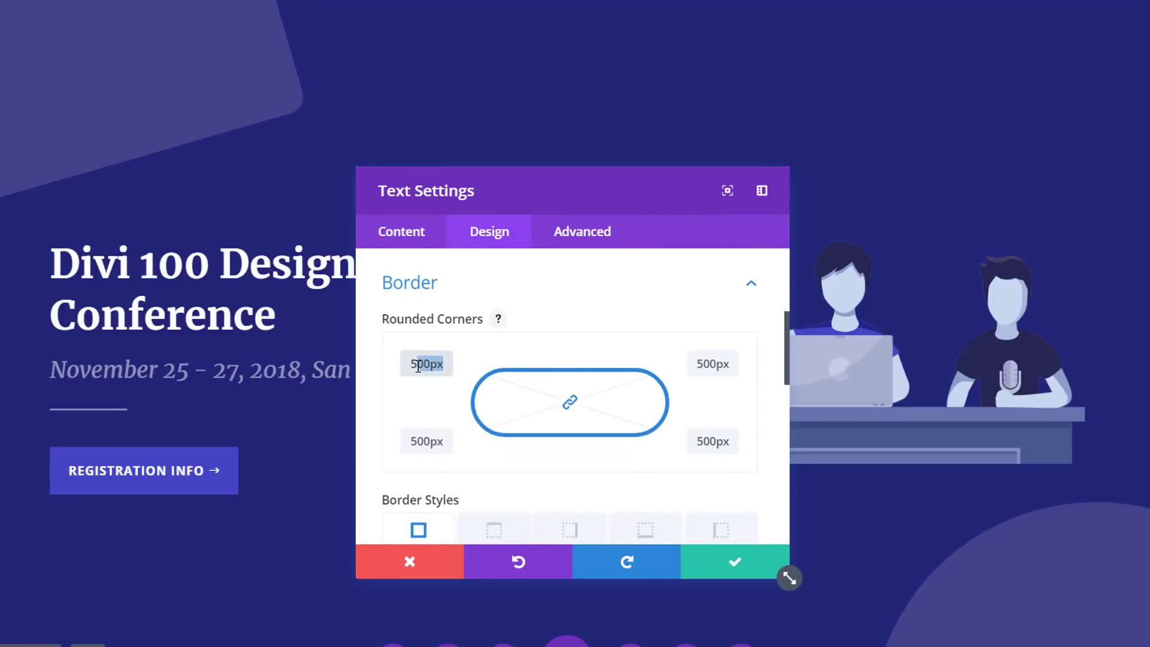
click(413, 364)
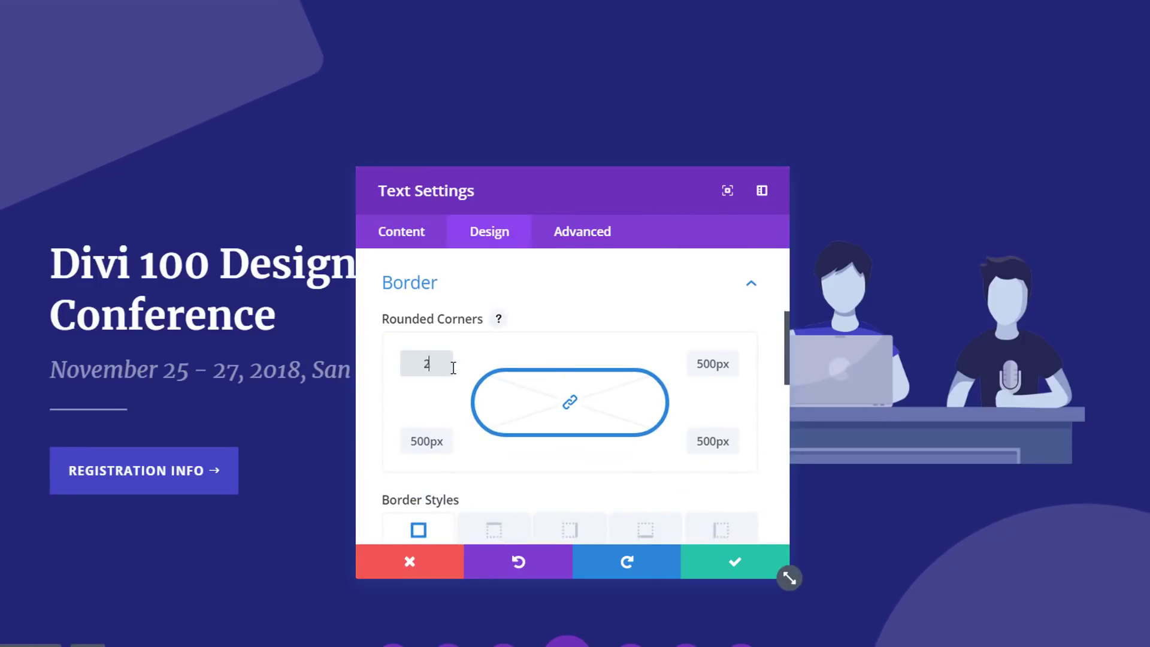
text(20)
Set the last-row Text module's animation duration to 100000ms
scroll(548, 358, down, 6)
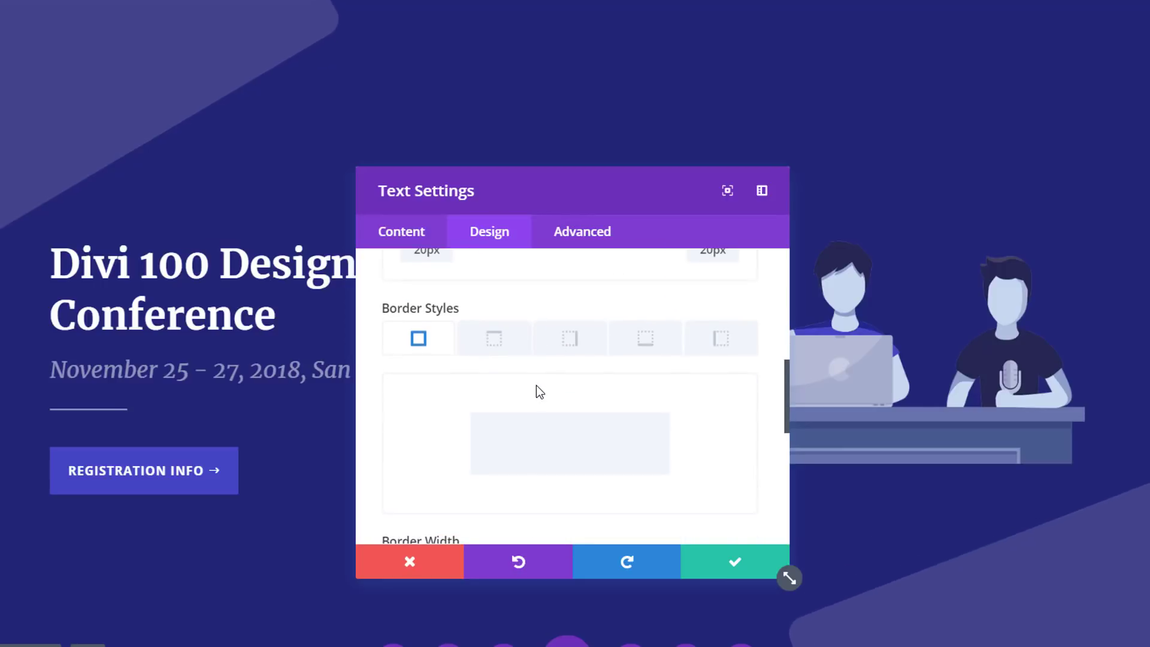
click(526, 488)
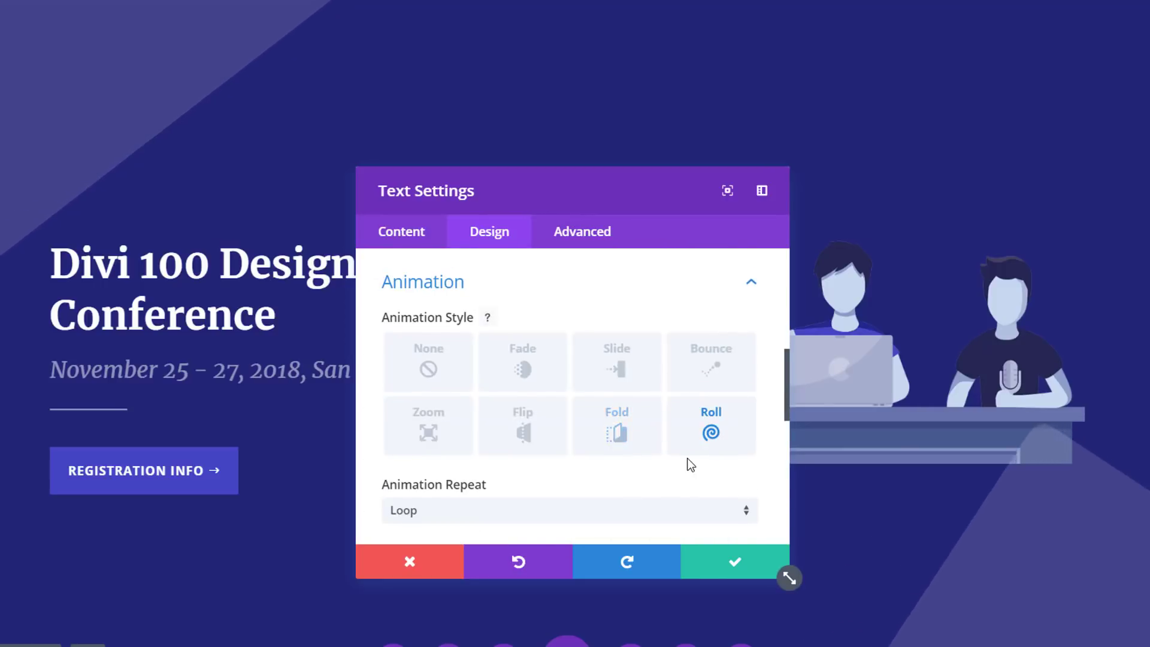
scroll(678, 379, down, 5)
click(672, 355)
key(BackSpace)
key(BackSpace)
text(100000ms)
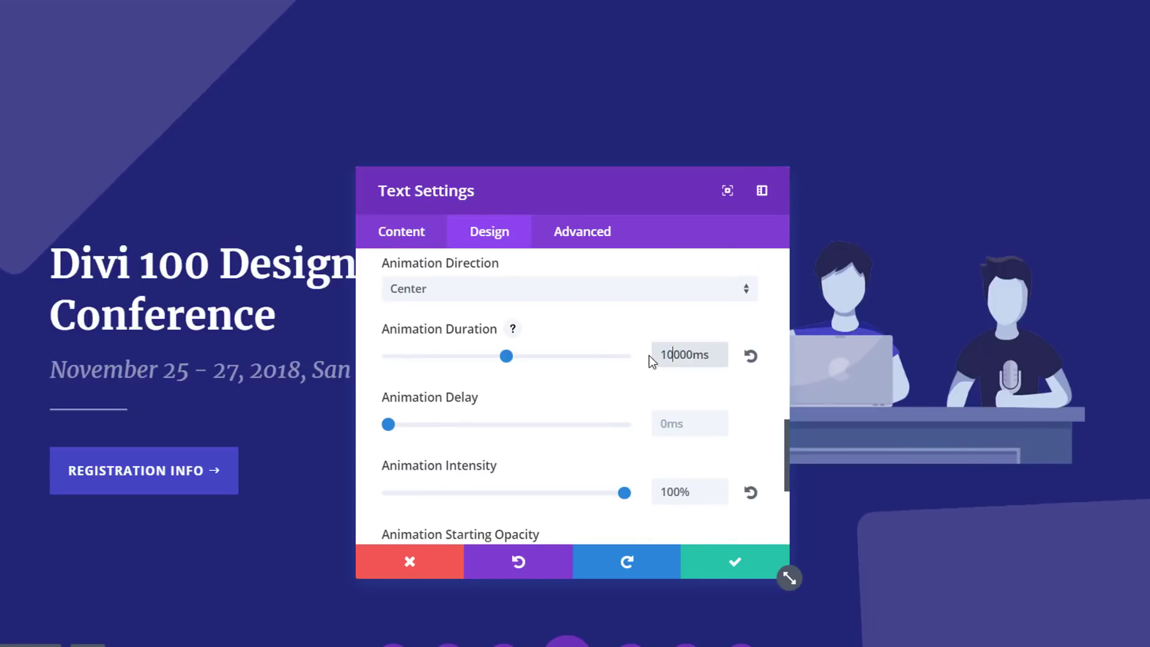
Save the last-row Text module's settings and check the rounded squares in the Hero section
click(741, 561)
scroll(750, 426, down, 10)
scroll(752, 411, up, 8)
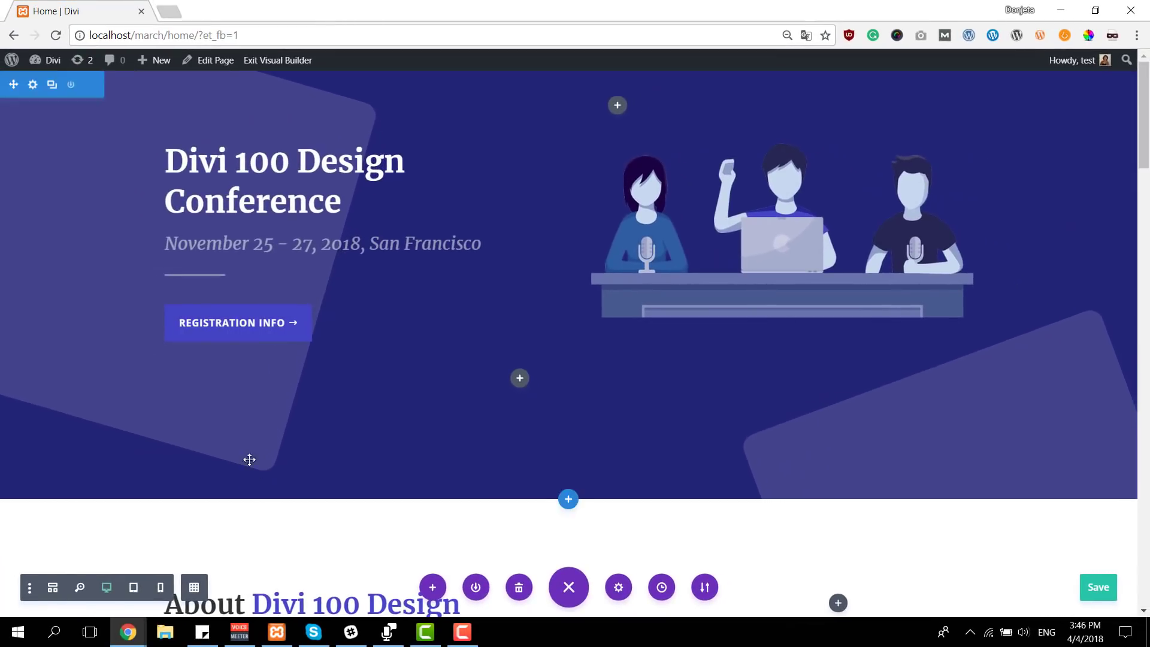
Add a four-column row below the Panel Interviews and Classes & Workshops row, dismissing the module chooser
scroll(592, 324, down, 10)
scroll(593, 327, down, 5)
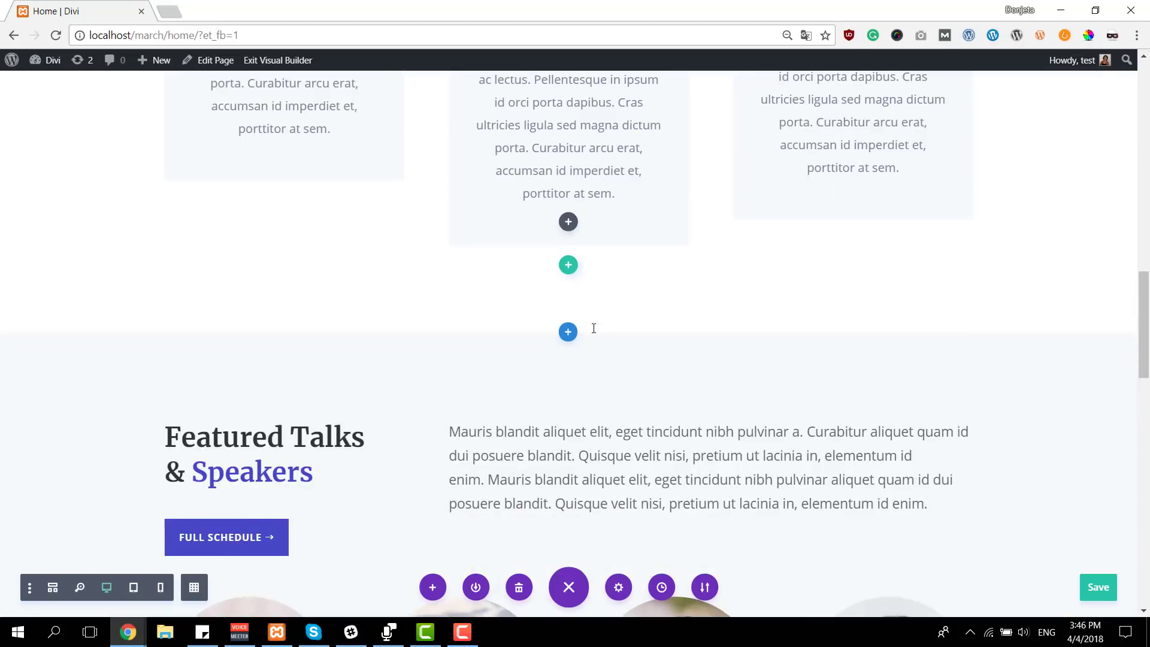
scroll(590, 327, up, 4)
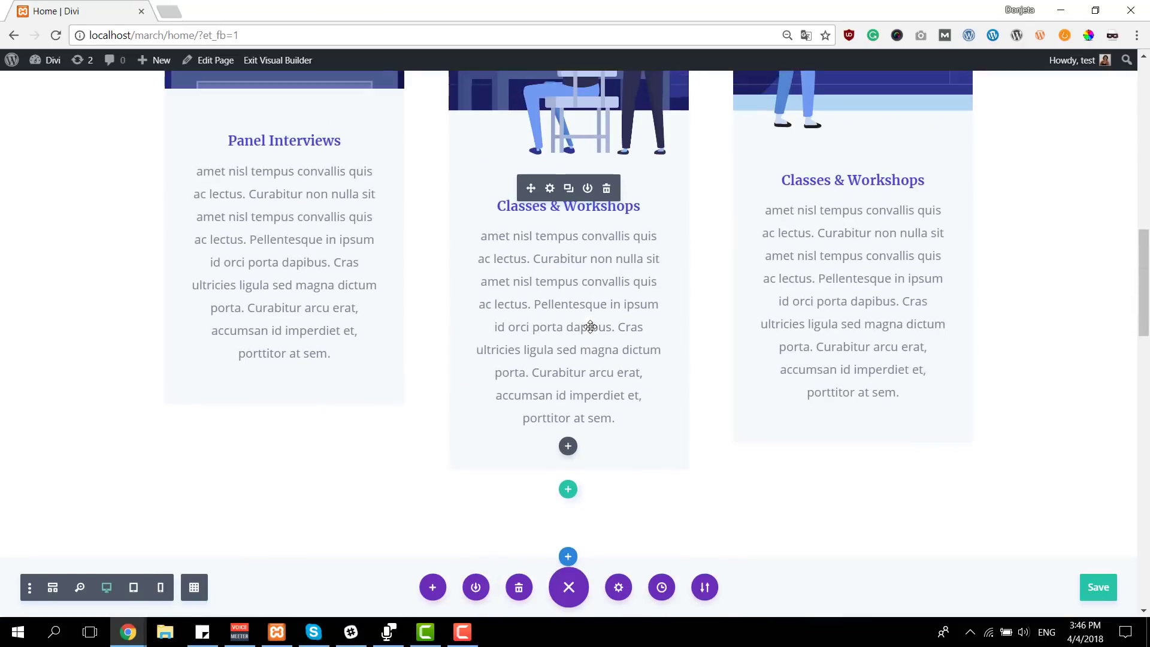
scroll(590, 359, down, 1)
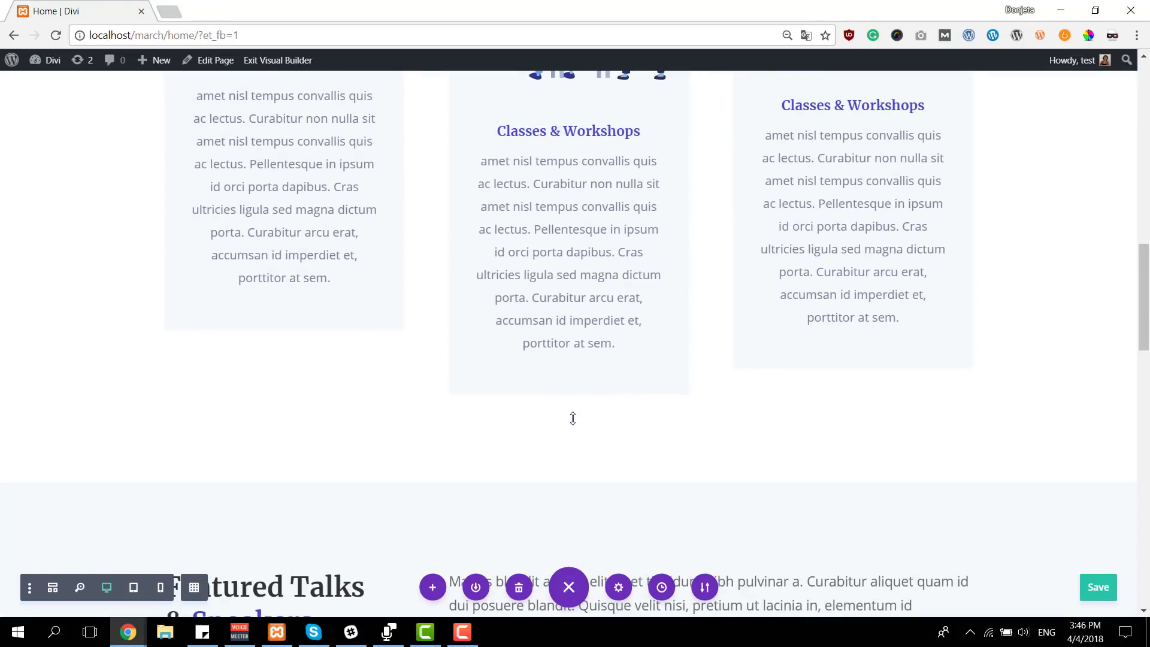
click(569, 416)
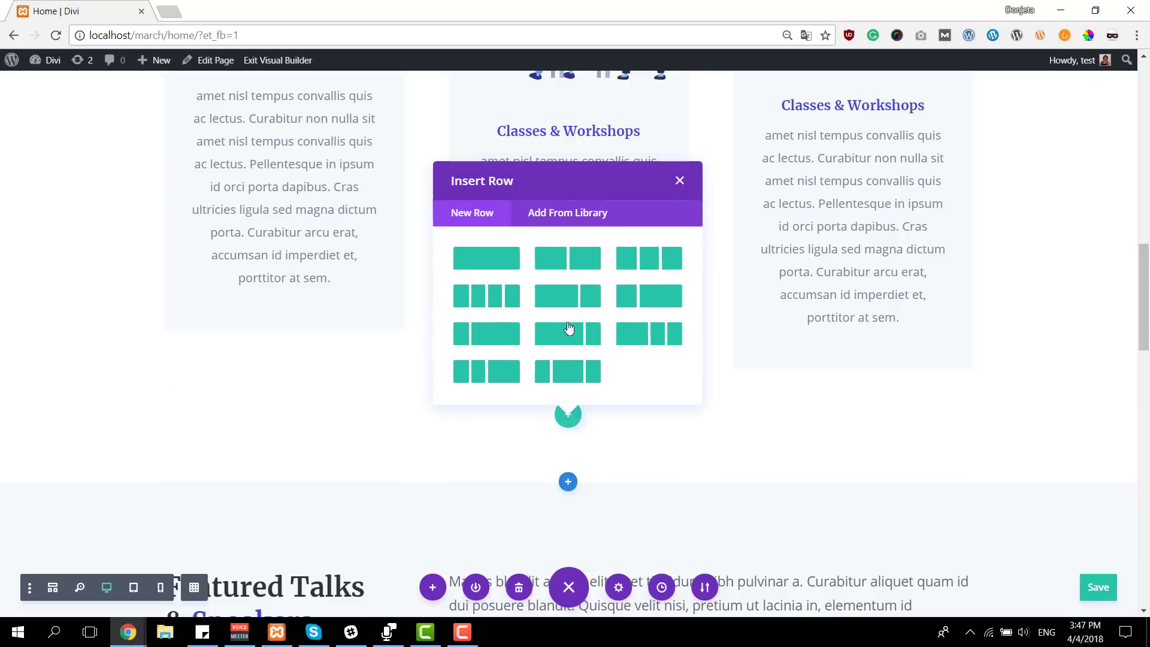
click(502, 297)
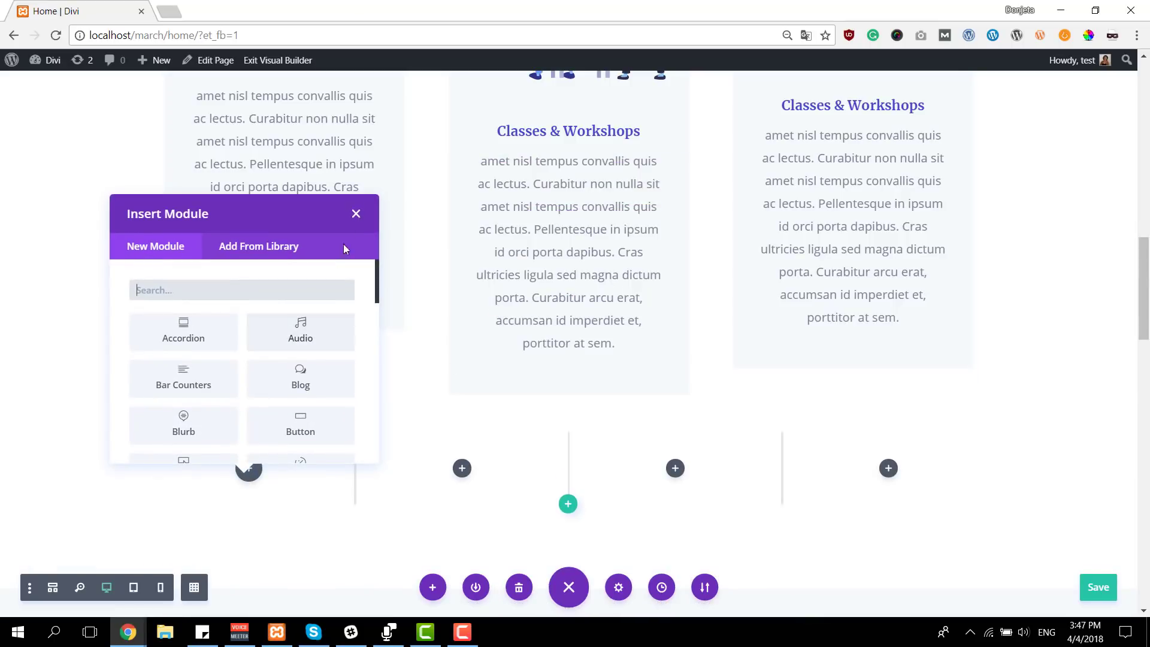
click(356, 215)
Align the new four-column row to the left and set its custom padding to 0px on all four sides
click(198, 448)
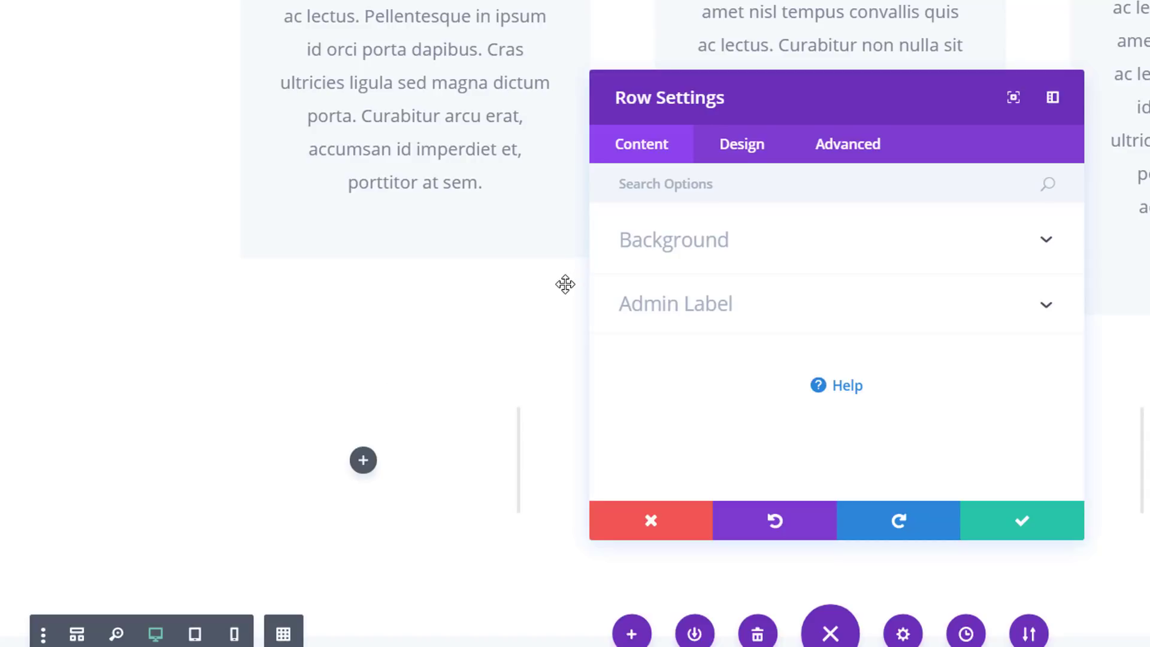
click(745, 142)
click(672, 264)
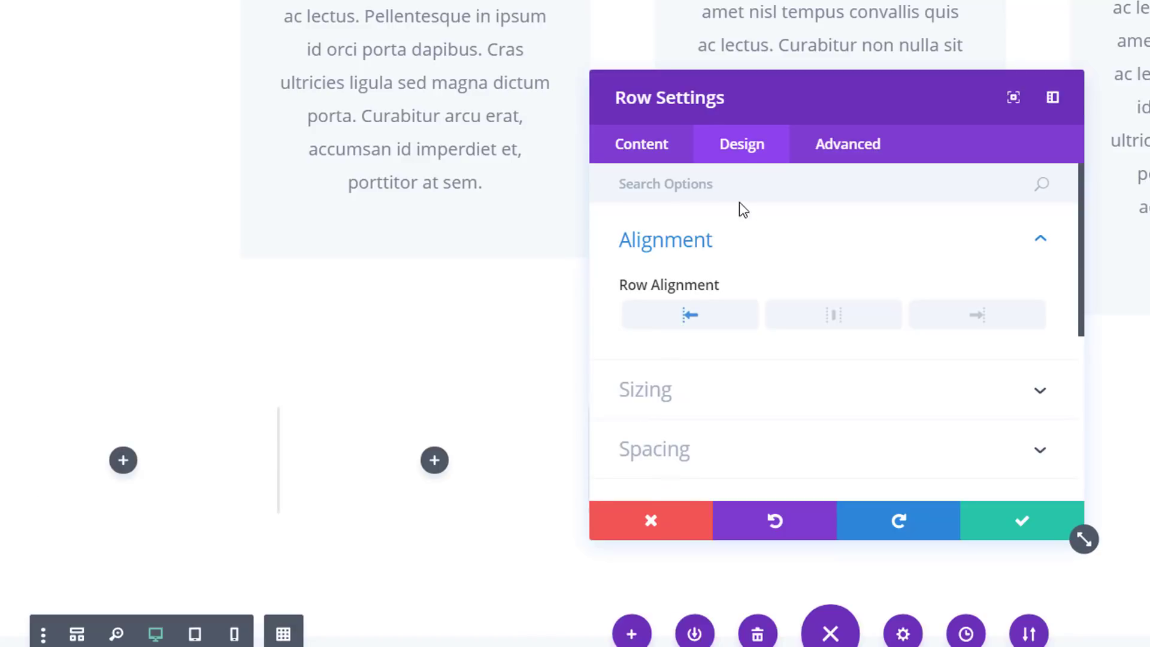
click(733, 442)
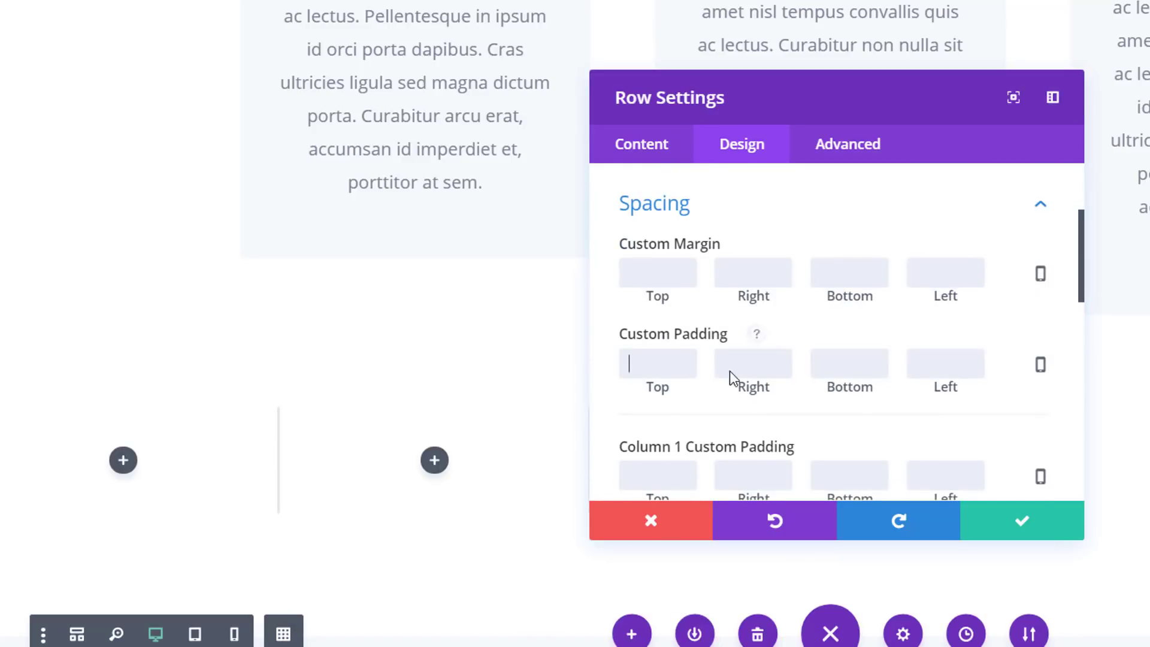
click(777, 364)
text(0)
click(859, 363)
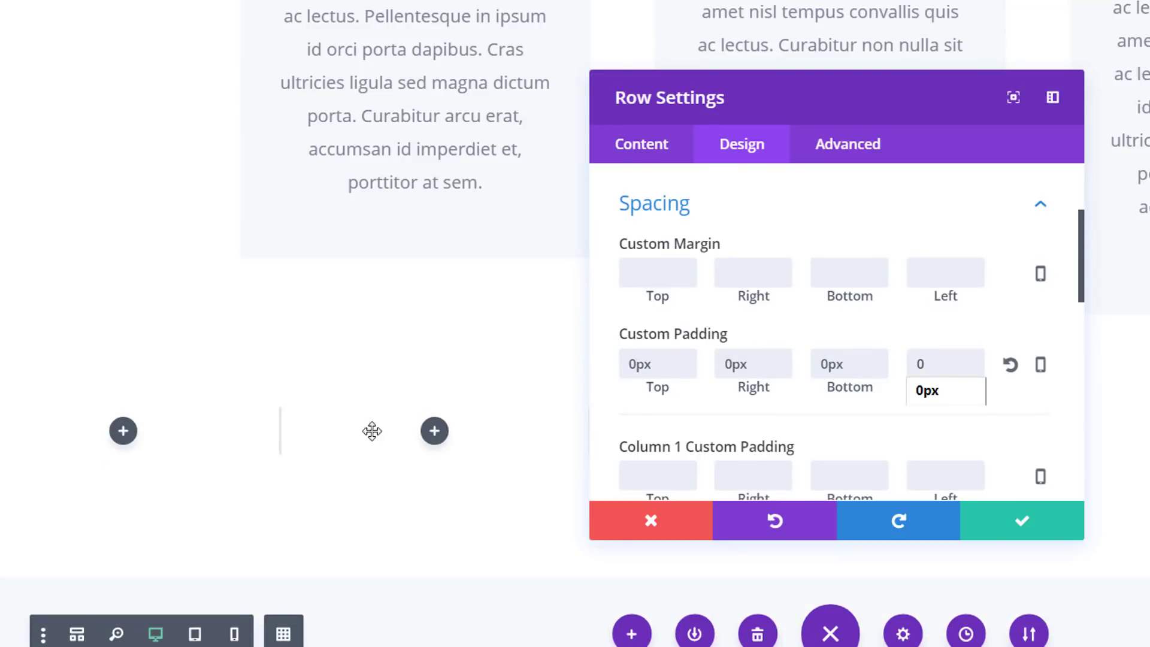
Disable the four-column row on Phone and Tablet, and save the row settings
click(876, 149)
click(611, 359)
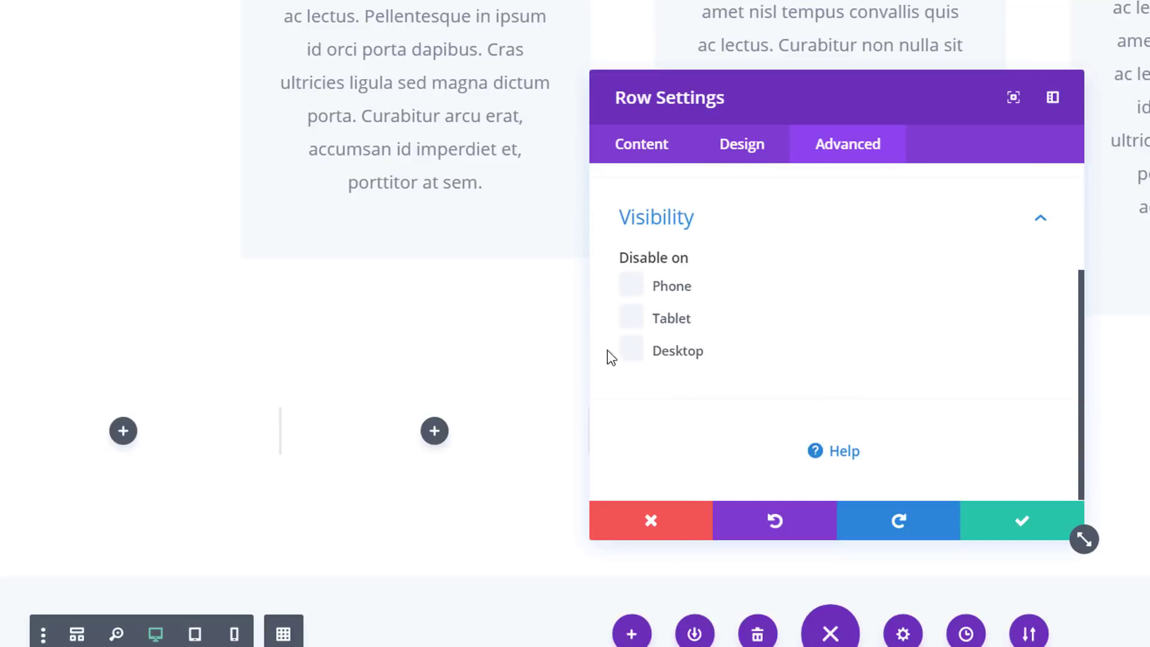
click(632, 317)
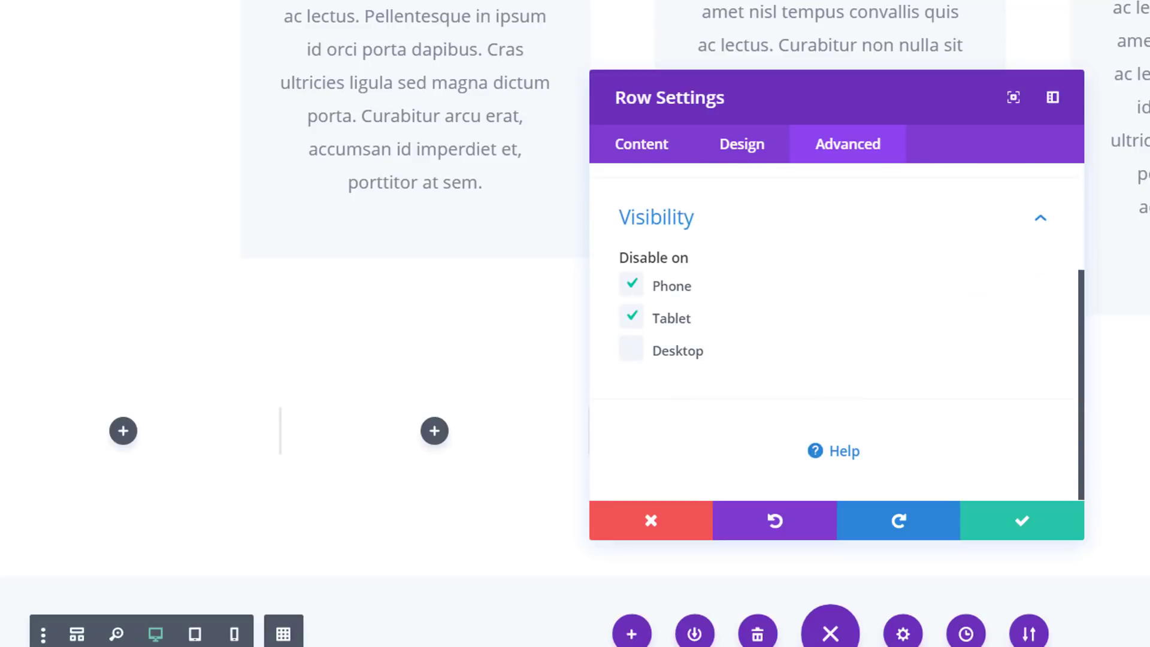
click(982, 543)
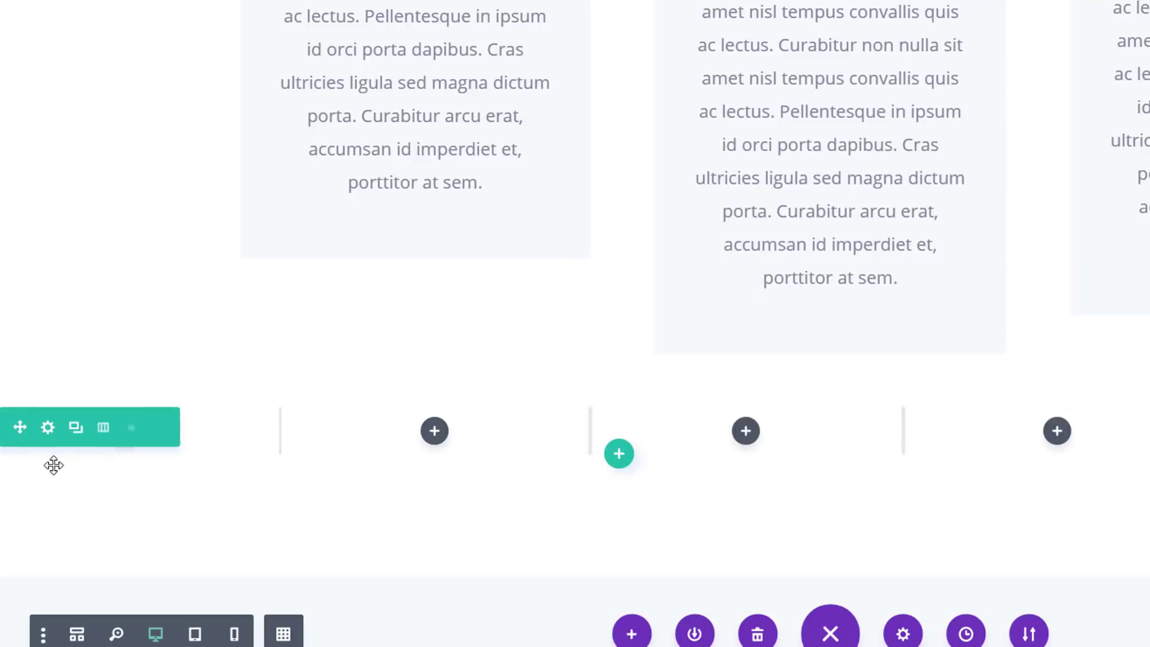
Insert a Text module with empty content in the second column of the four-column row
click(434, 432)
text(text)
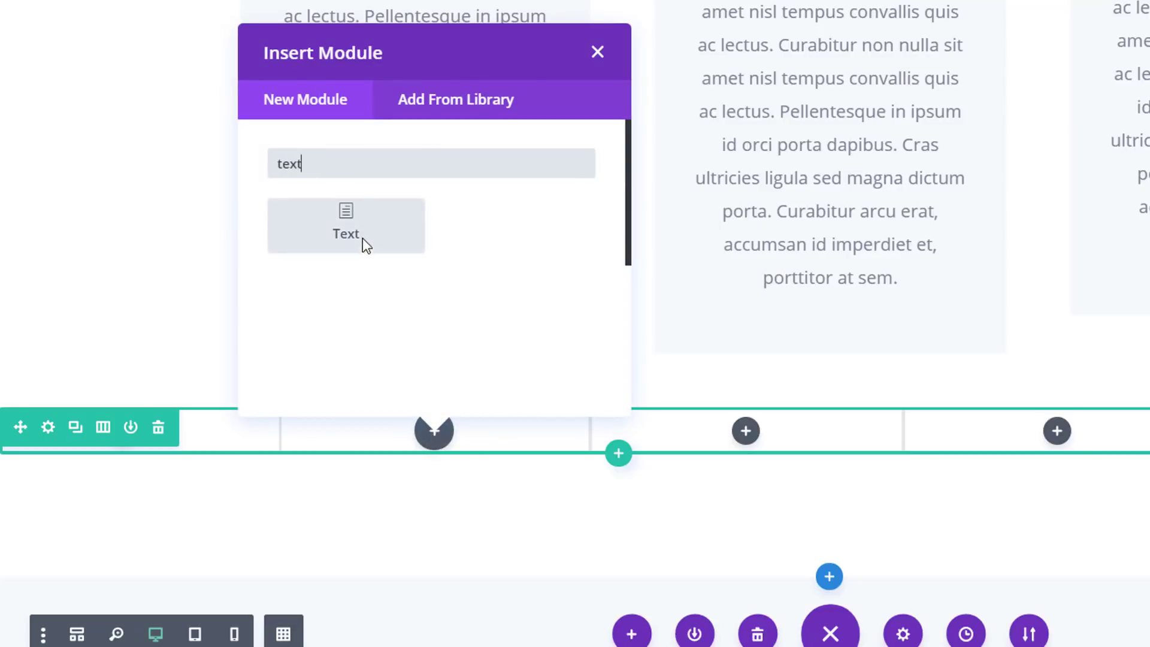
click(362, 238)
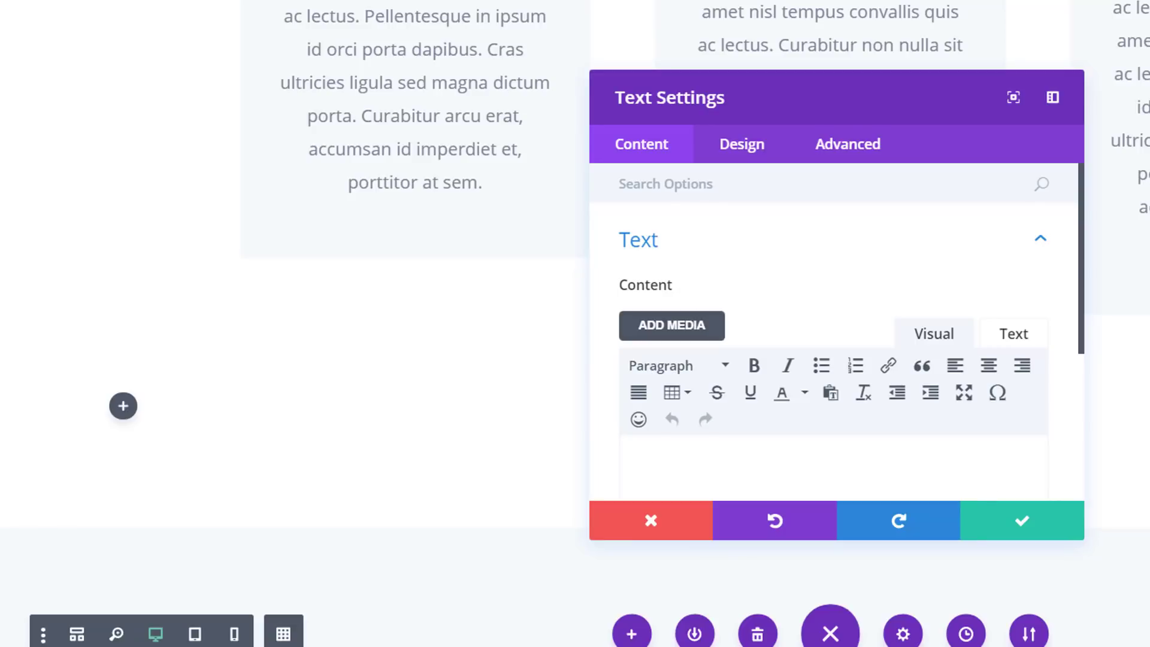
Set the new Text module's custom margin to -150px at the top and 25% at the right
click(746, 150)
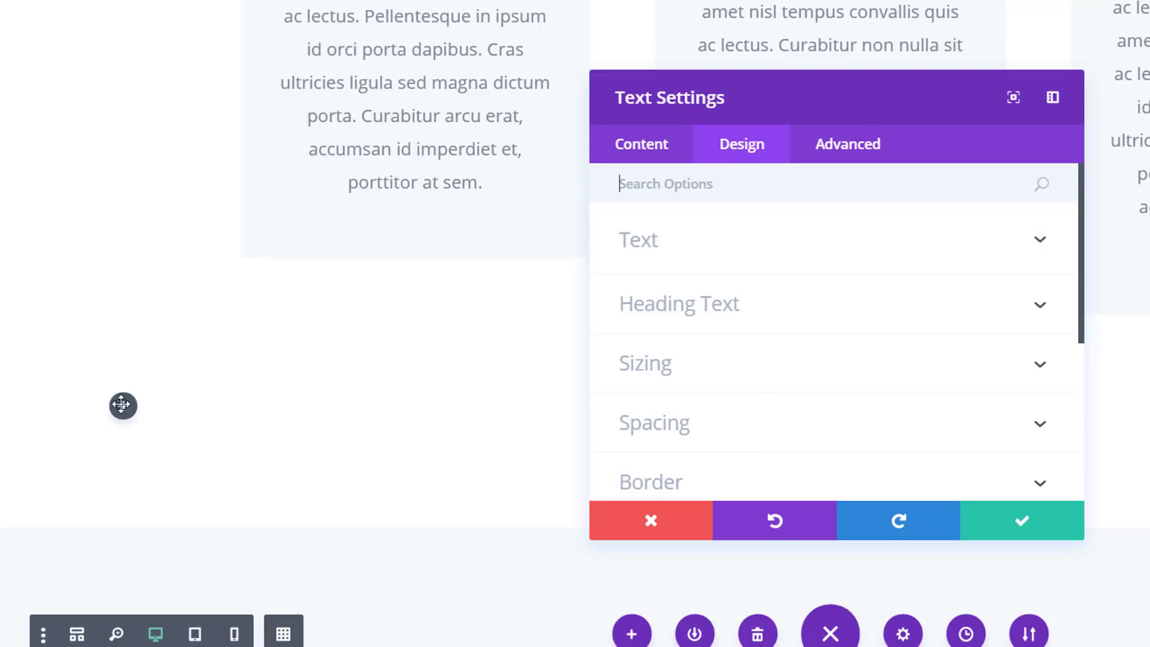
click(719, 424)
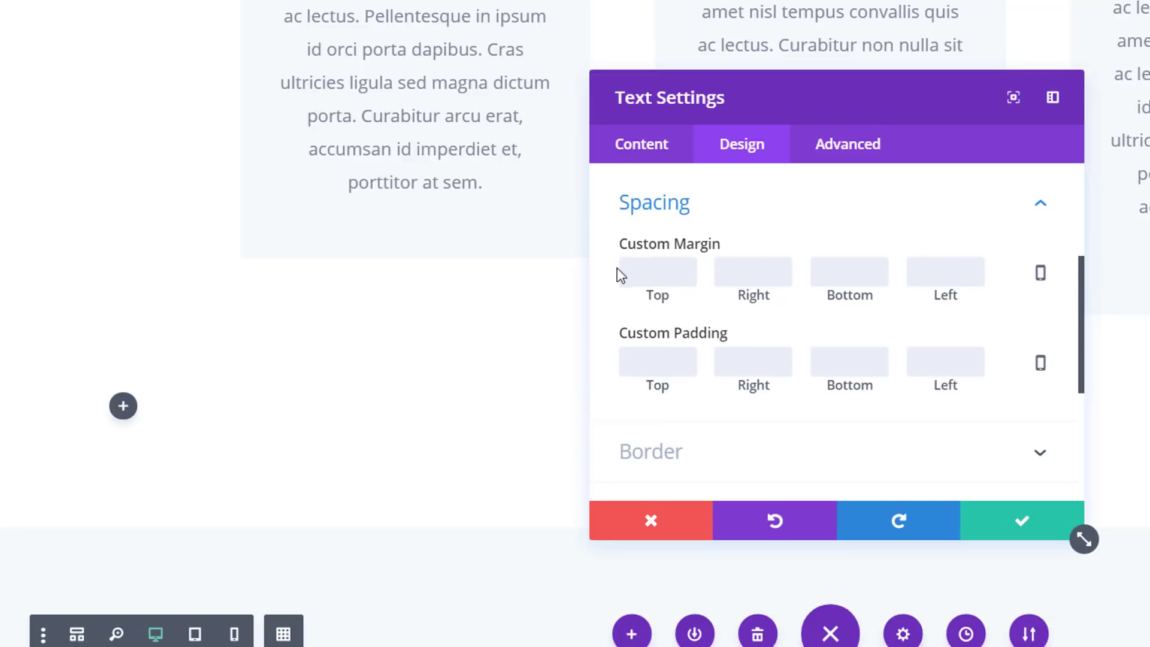
click(643, 275)
text(-150)
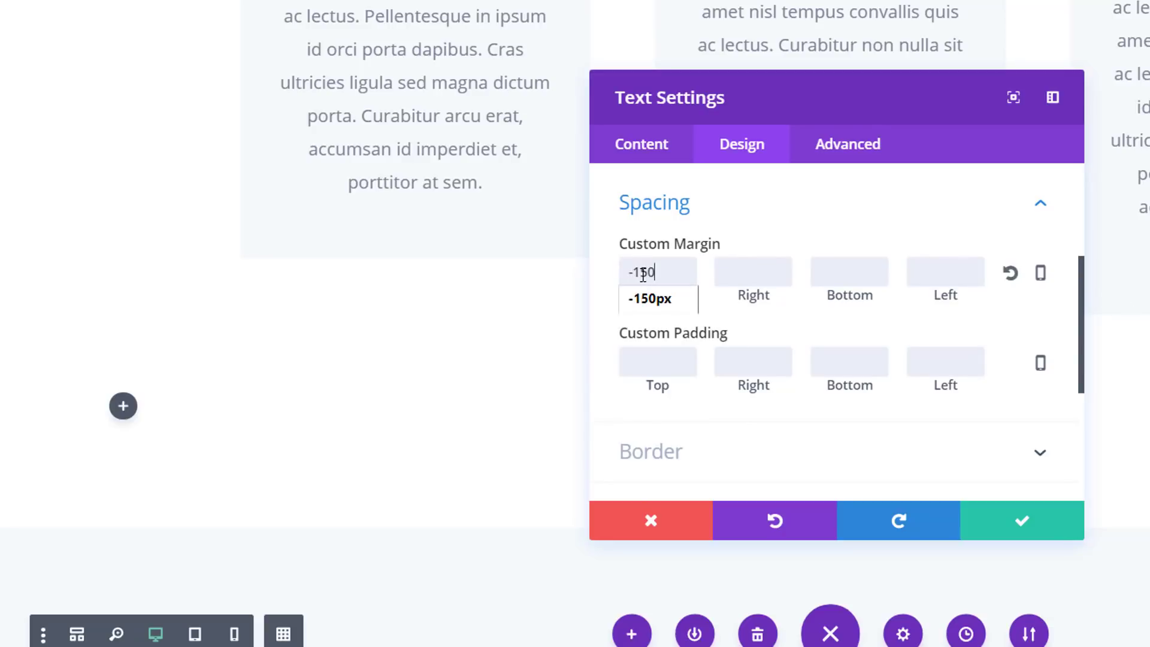
click(731, 265)
text(25)
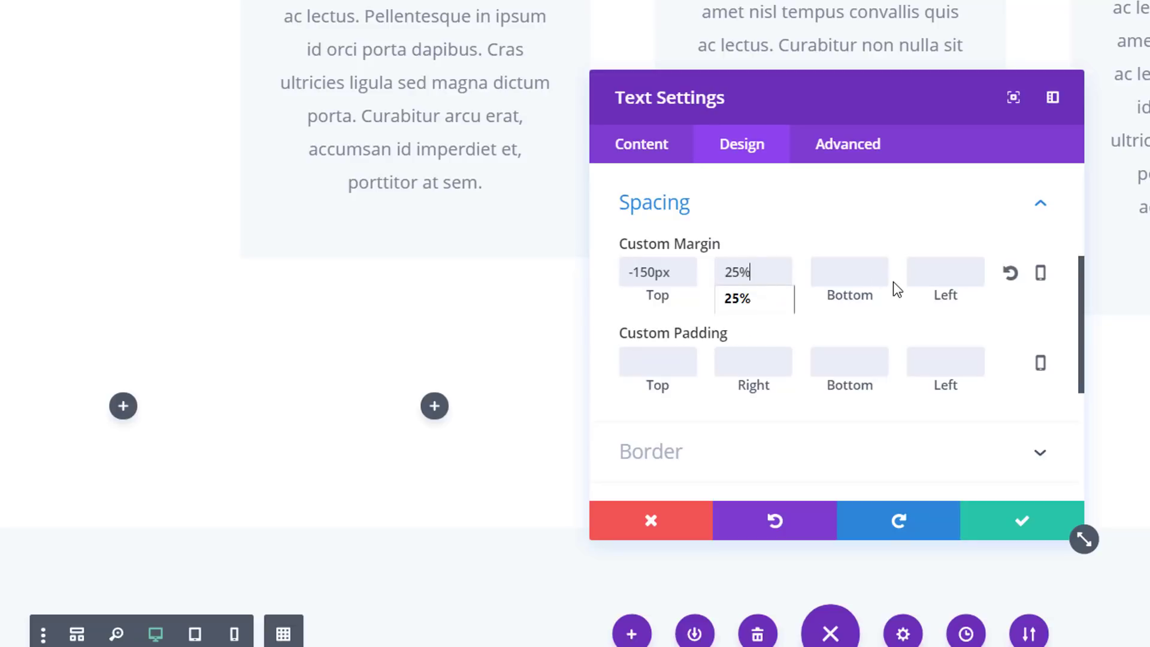
Set the Text module's bottom margin to -50px, its left margin to -25% and its top padding to 250px
click(873, 274)
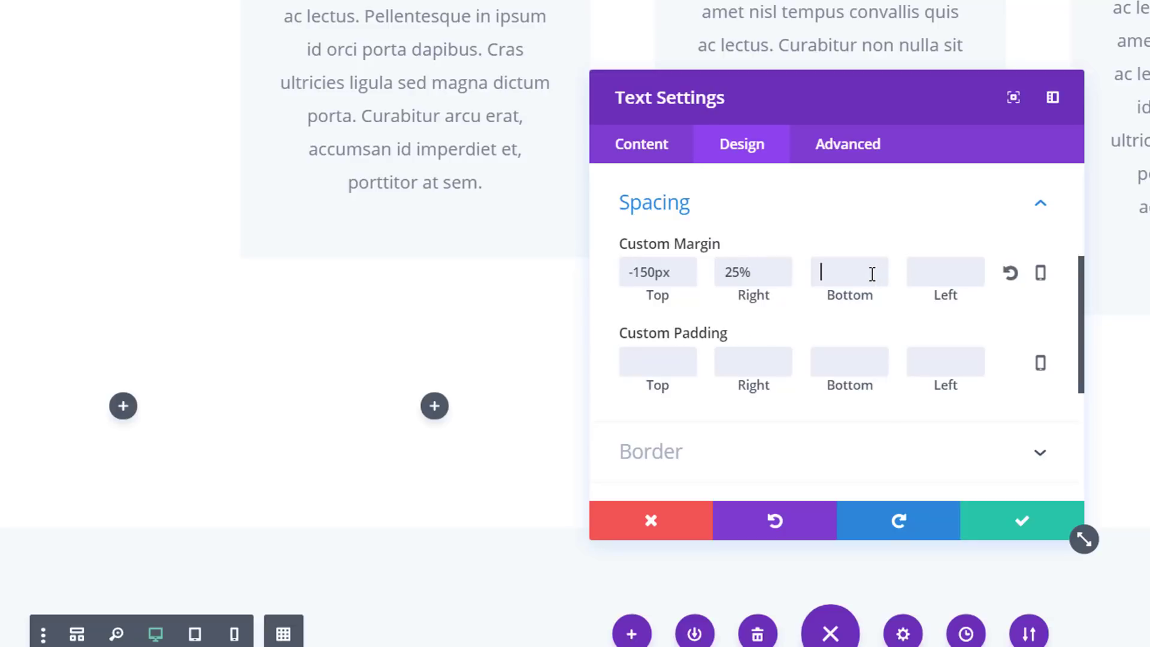
text(-50)
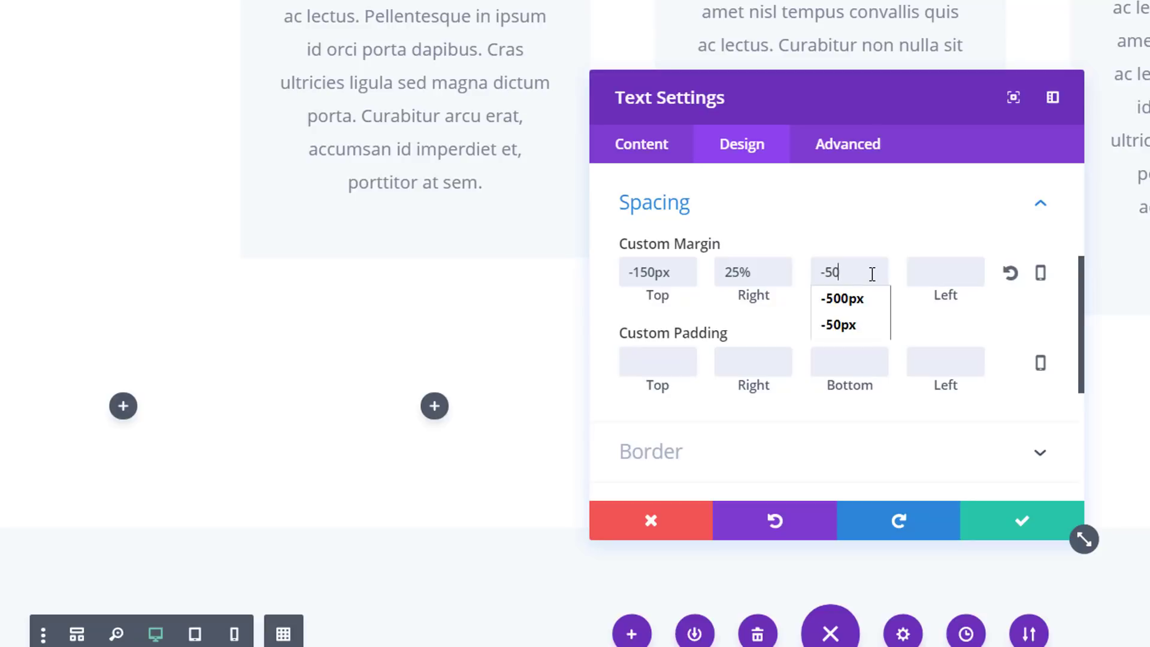
click(952, 274)
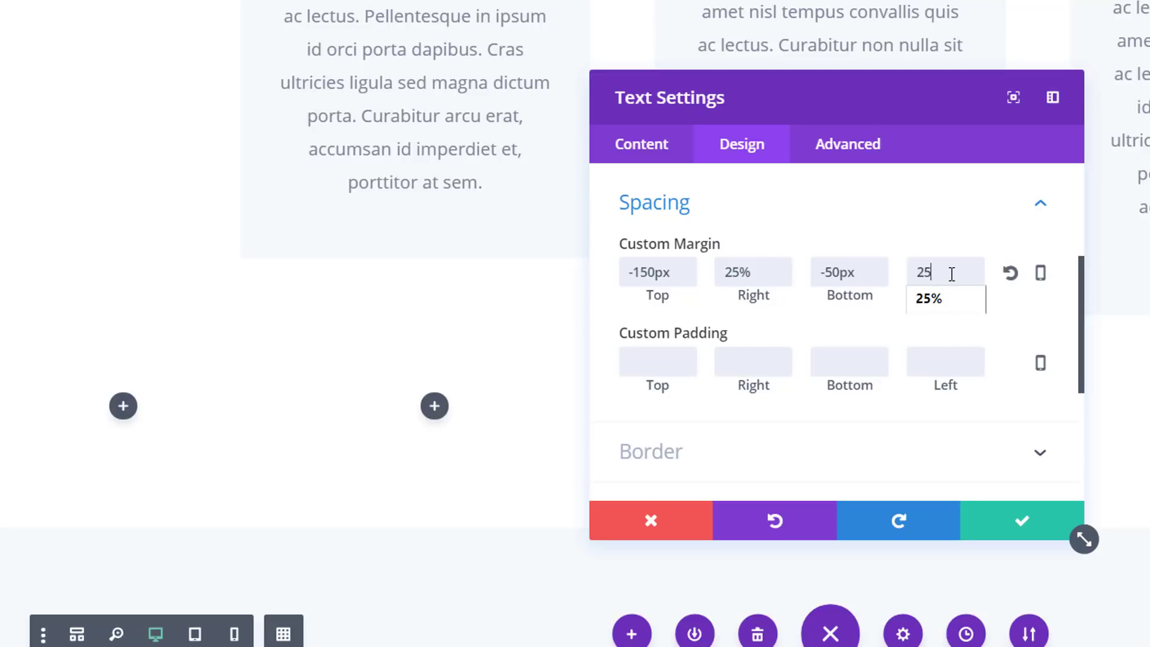
key(BackSpace)
key(BackSpace)
text(-25)
text(250)
click(1052, 390)
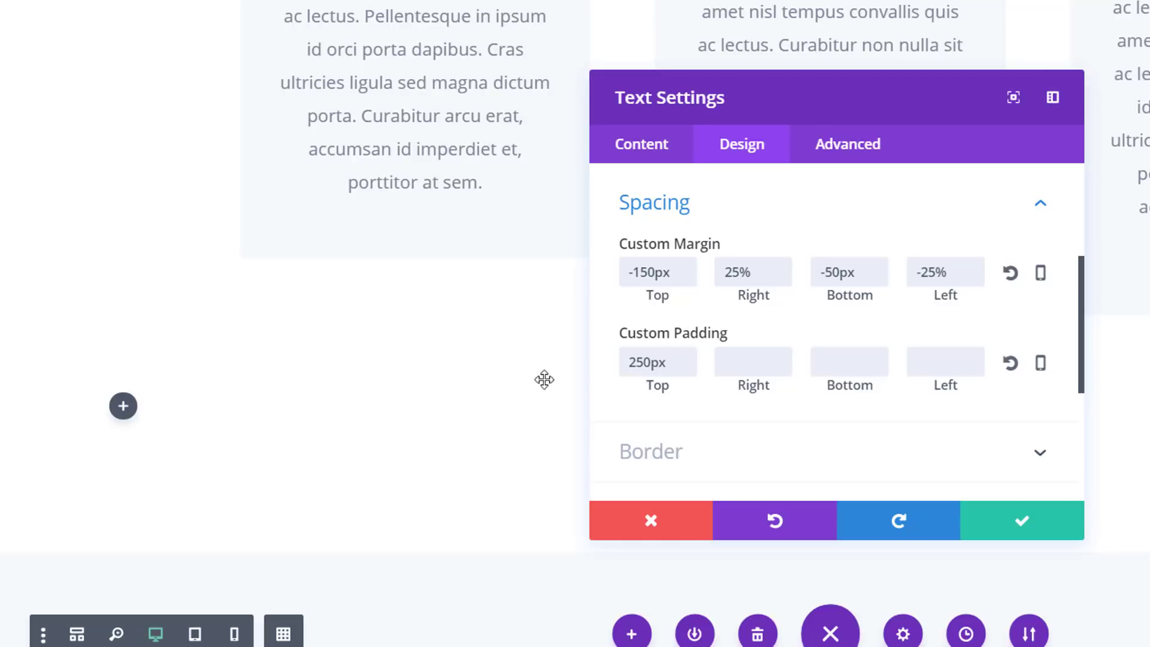
Give the Text module a 5px border on all sides in the color #4646c4
scroll(975, 361, down, 2)
click(929, 347)
scroll(922, 349, down, 5)
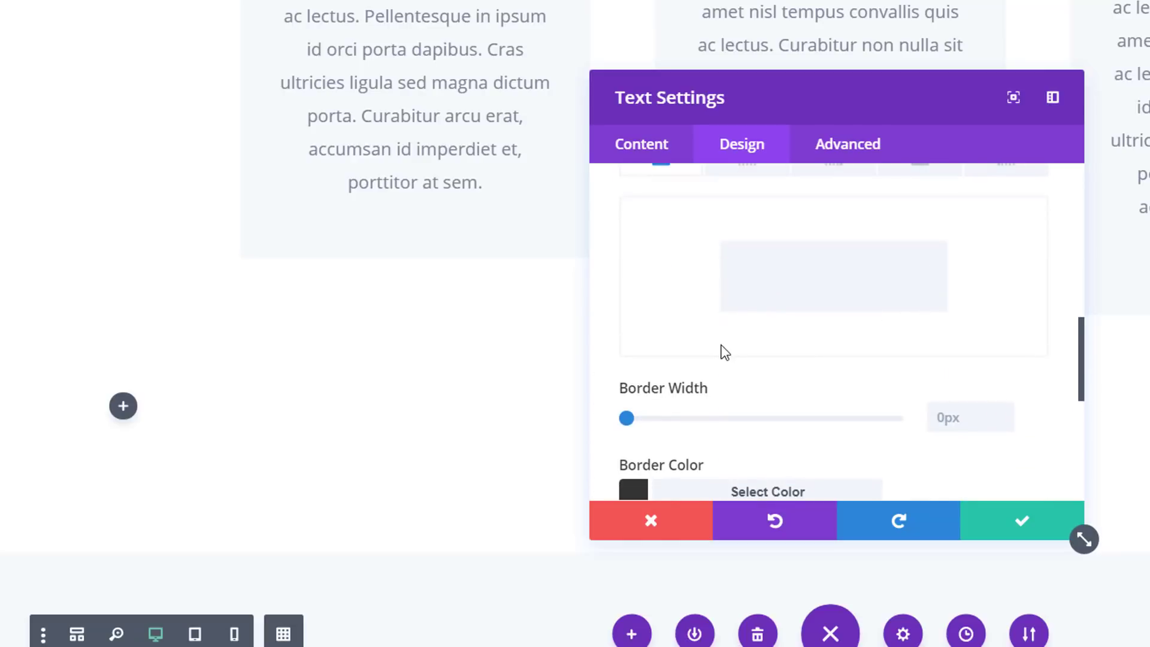
drag(629, 414, 655, 423)
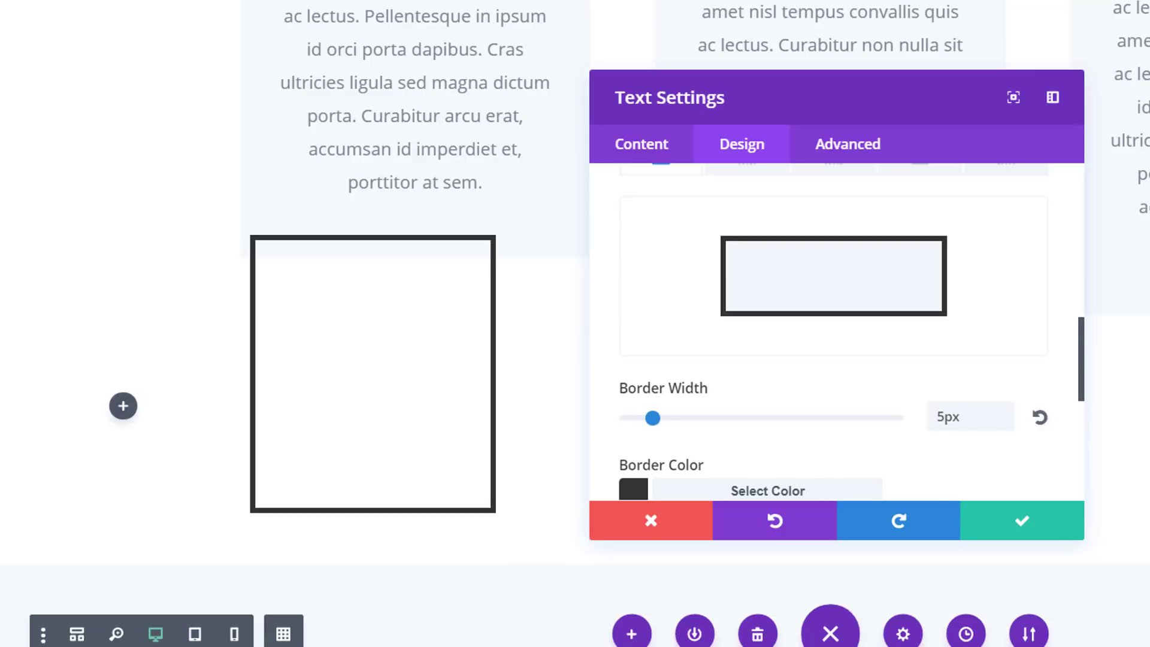
scroll(689, 455, down, 4)
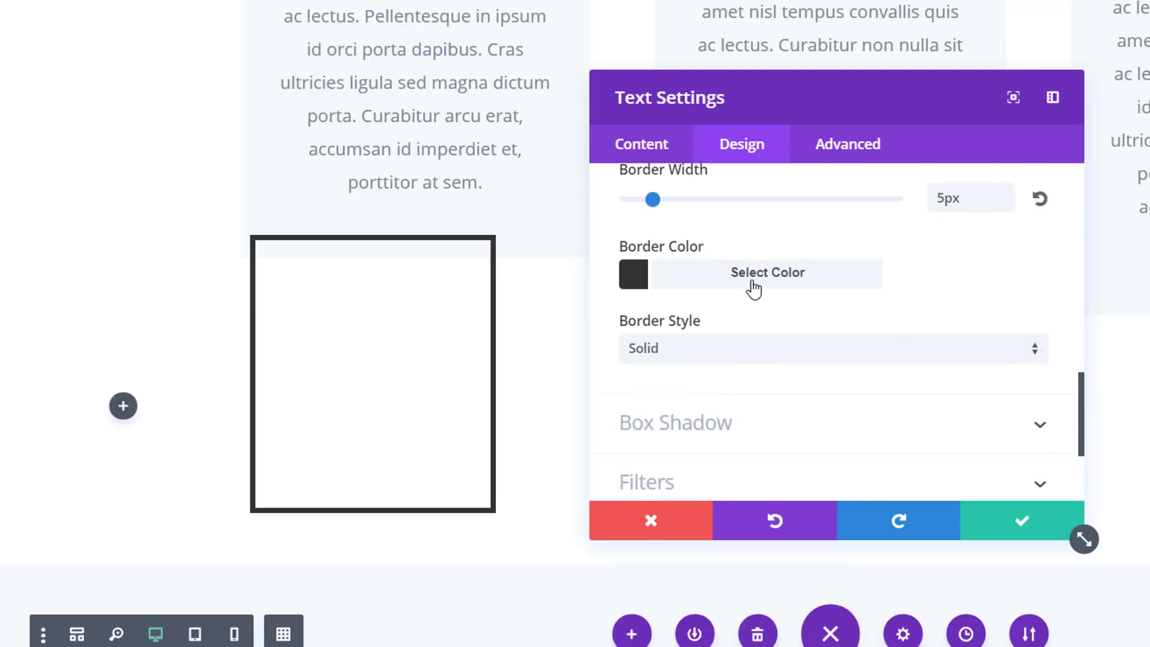
click(751, 281)
key(ctrl+a)
text(#4646c4)
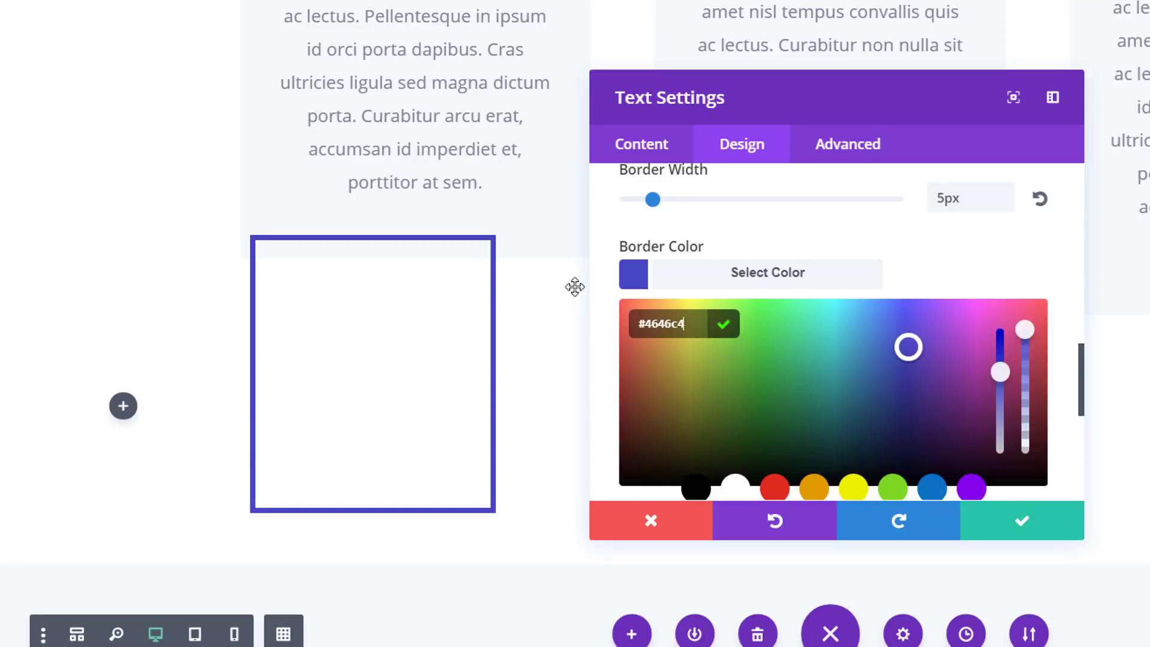
Apply the first box shadow preset, with an even shadow around all sides, to the Text module
scroll(777, 309, down, 5)
click(772, 319)
click(774, 298)
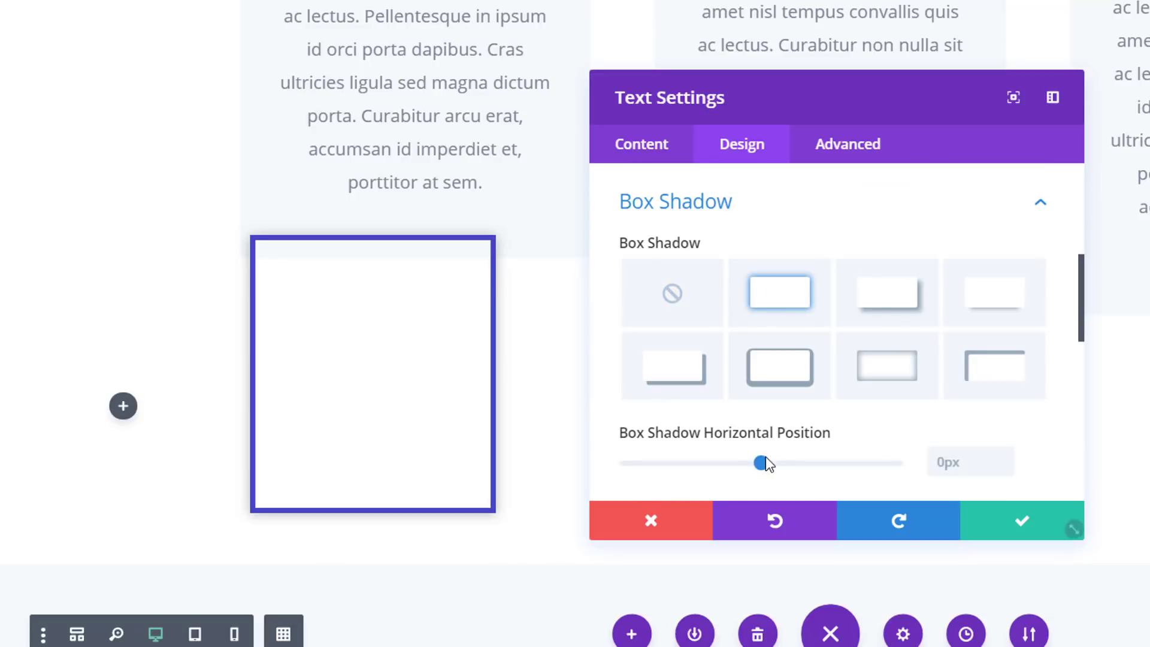
Set the Text module's animation style to Roll and its animation repeat to Loop
scroll(761, 420, down, 6)
click(754, 427)
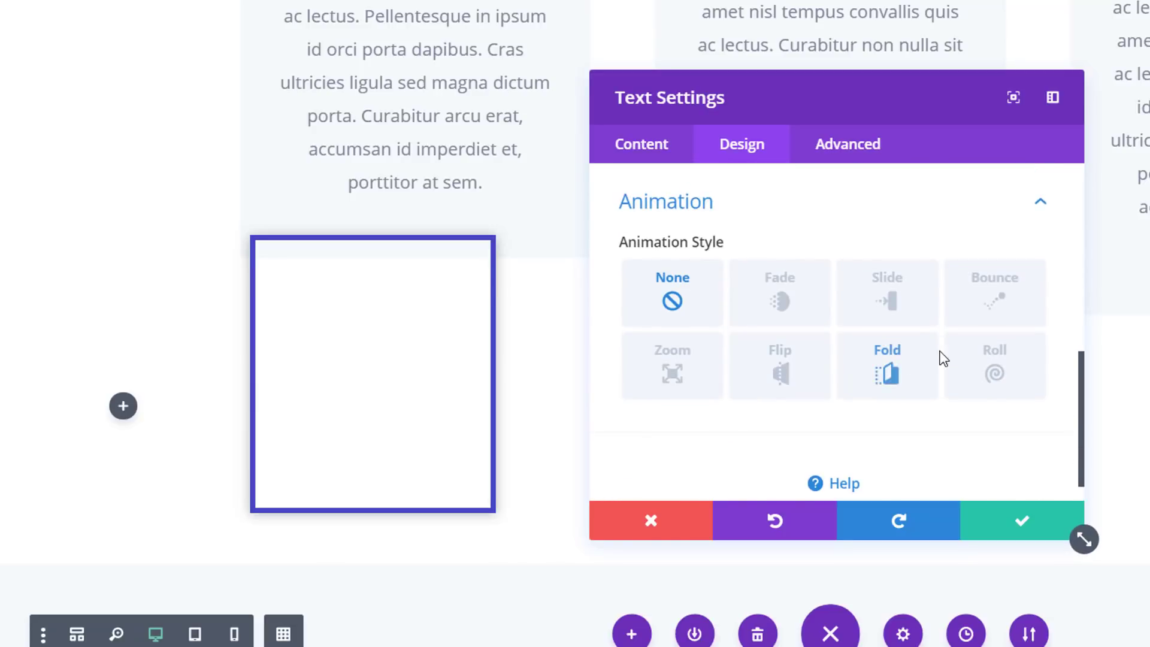
click(991, 372)
scroll(796, 396, down, 1)
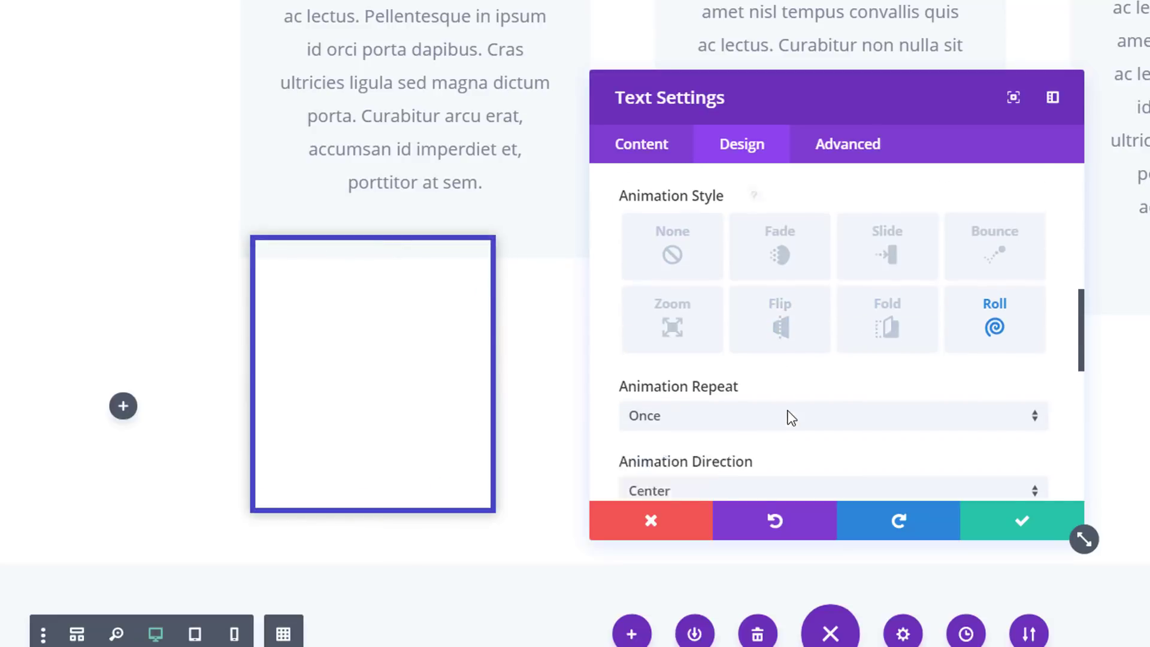
scroll(790, 418, down, 1)
click(814, 353)
click(805, 397)
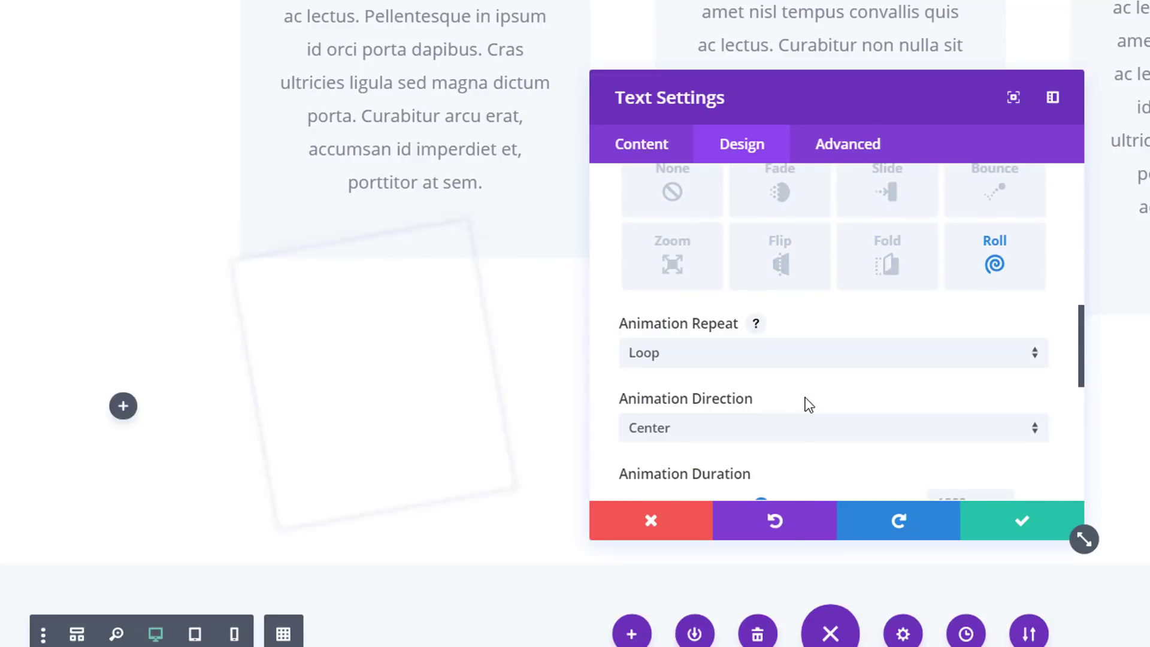
Set the Text module's animation duration to 25000ms and its animation intensity to 100%
scroll(862, 333, down, 5)
scroll(901, 293, up, 2)
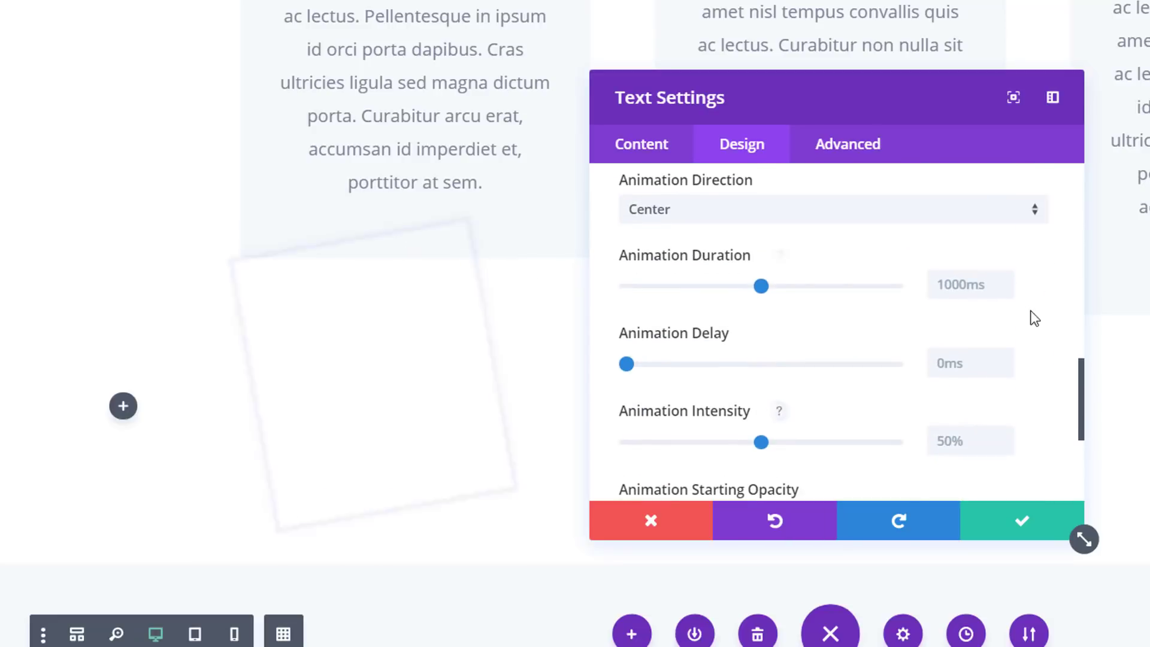
double_click(991, 289)
text(250)
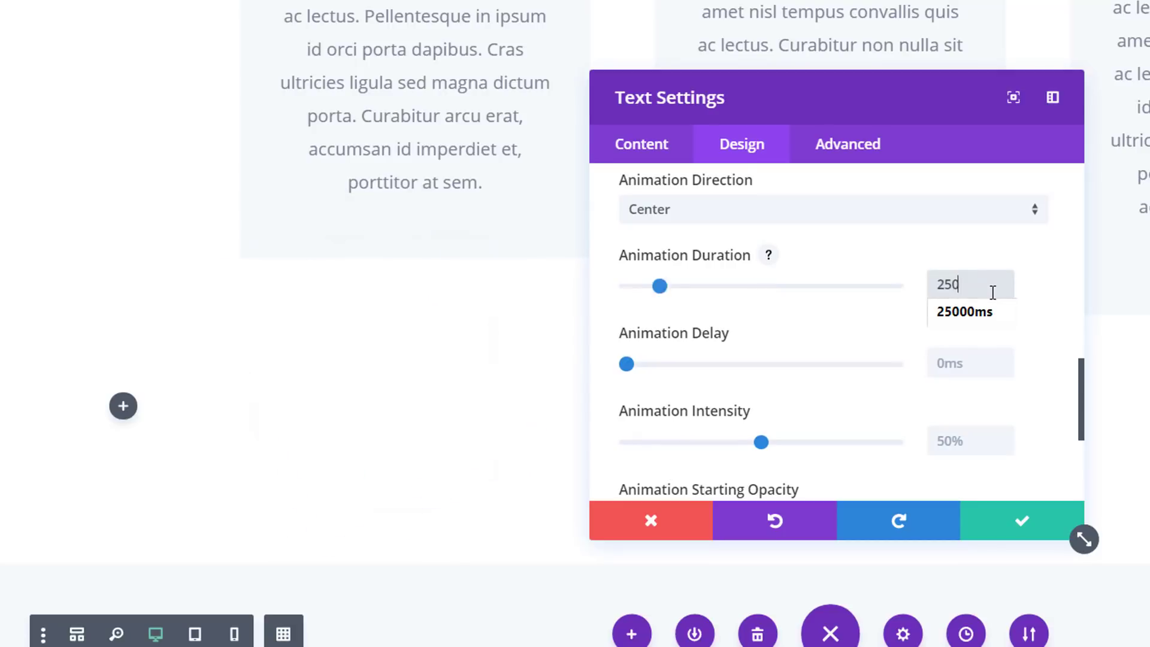
text(00ms)
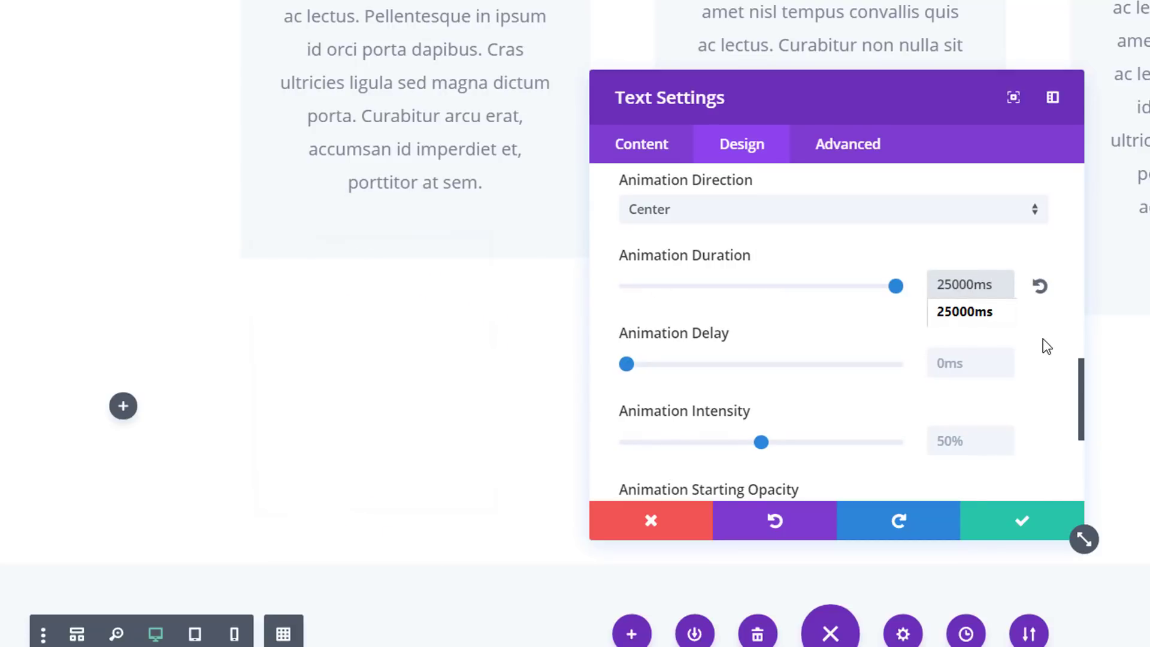
click(628, 366)
drag(806, 455, 916, 457)
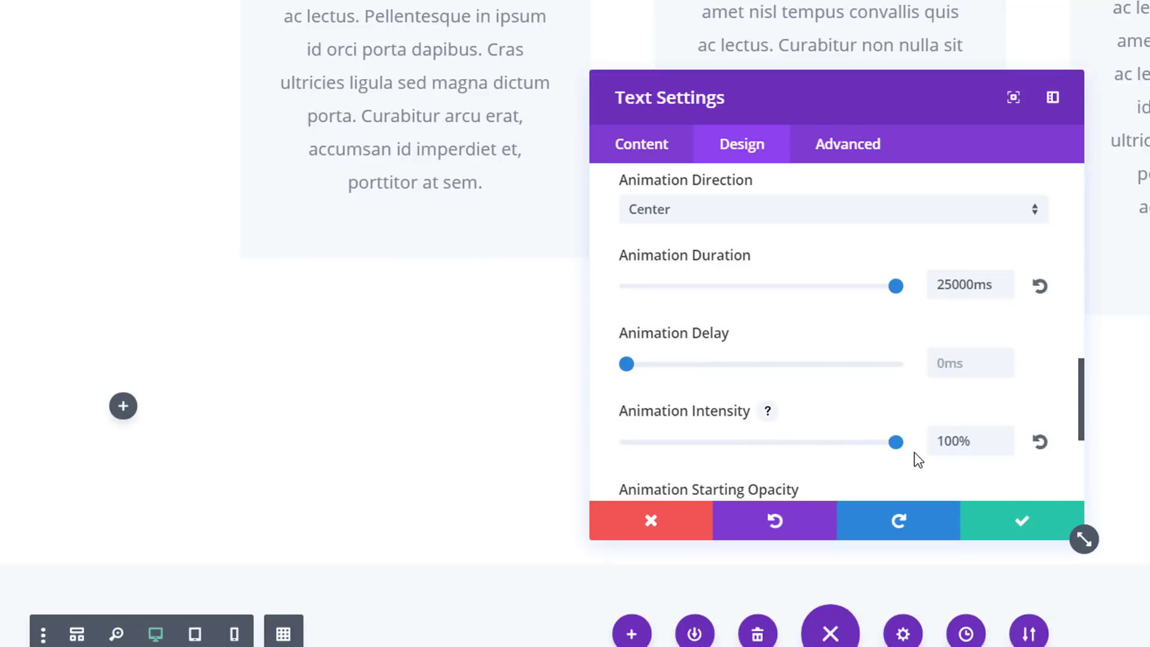
Set the Text module's animation starting opacity to 50% and its animation speed curve to Linear, and save the module
scroll(978, 413, down, 2)
click(981, 419)
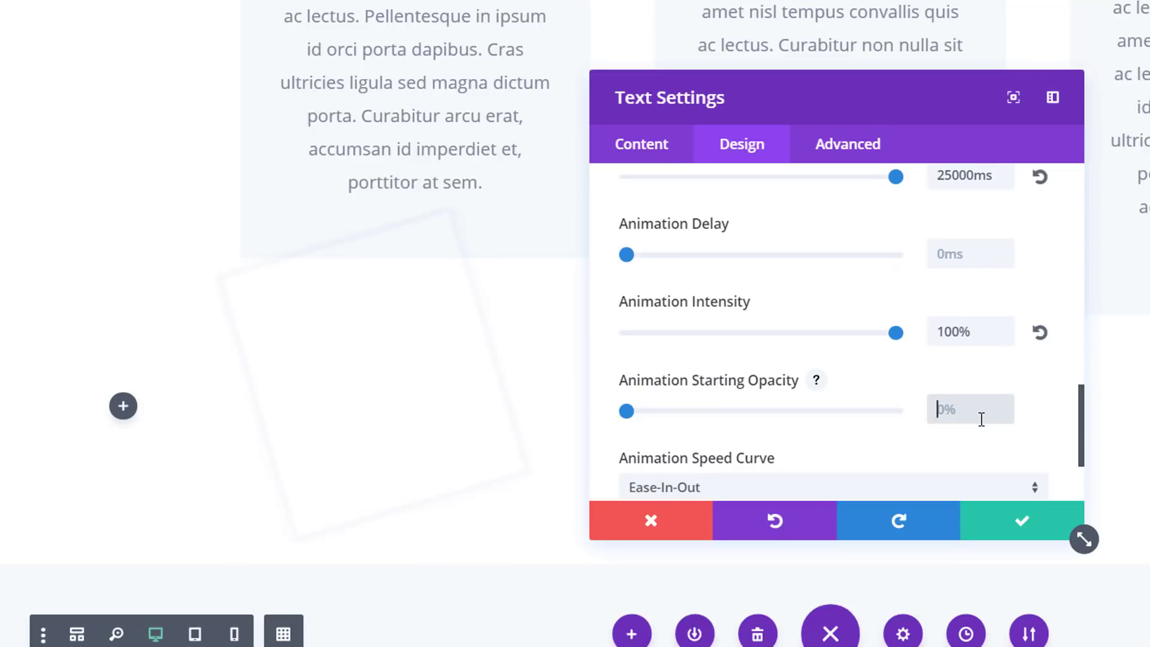
text(50%)
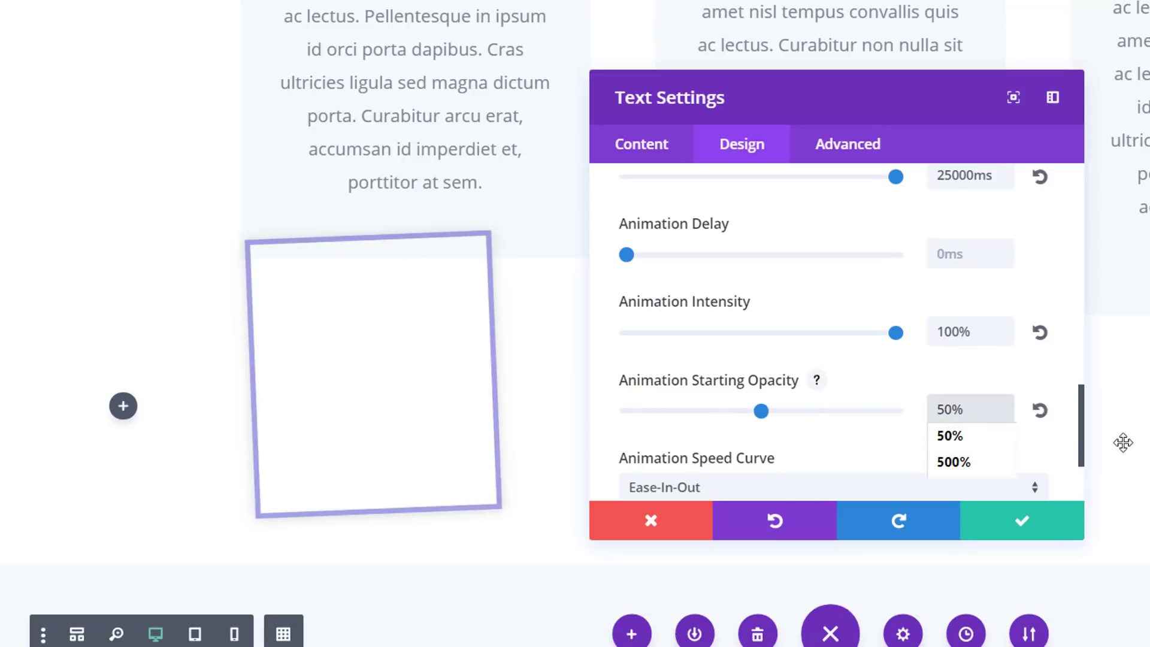
click(1047, 431)
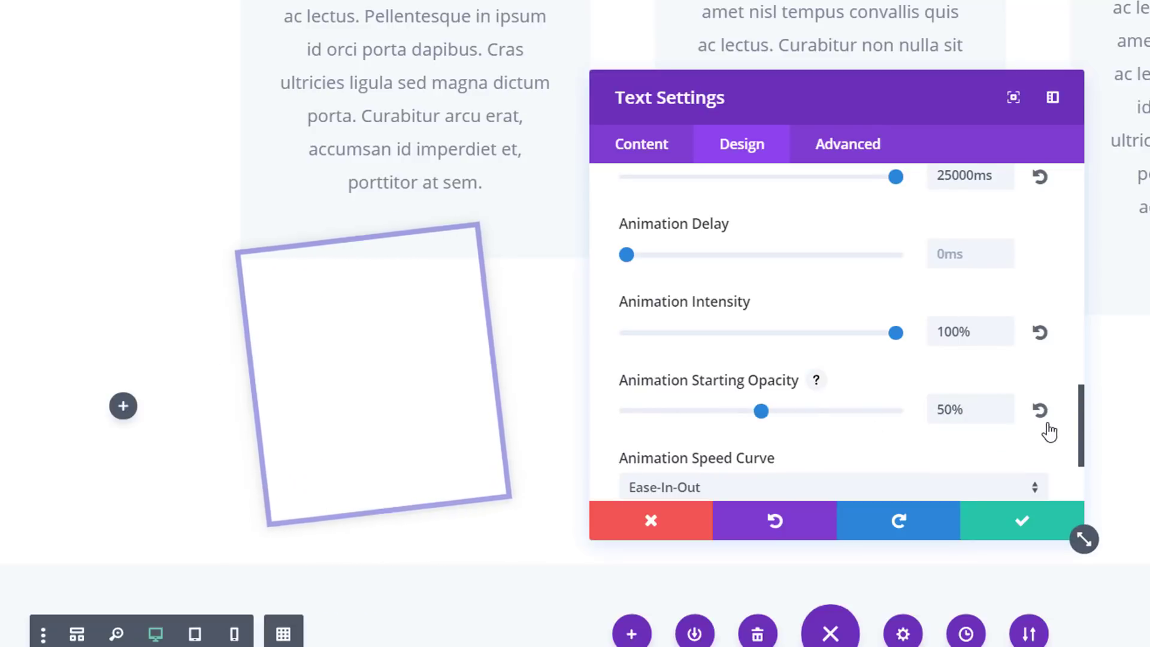
scroll(1033, 432, down, 2)
click(970, 391)
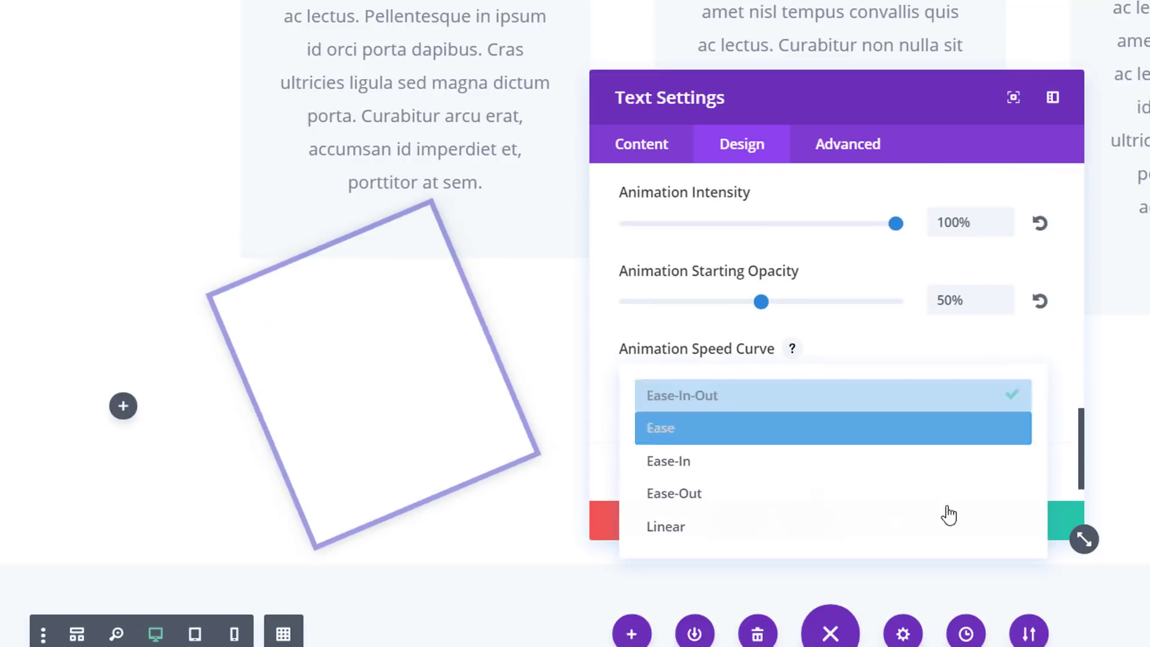
click(954, 533)
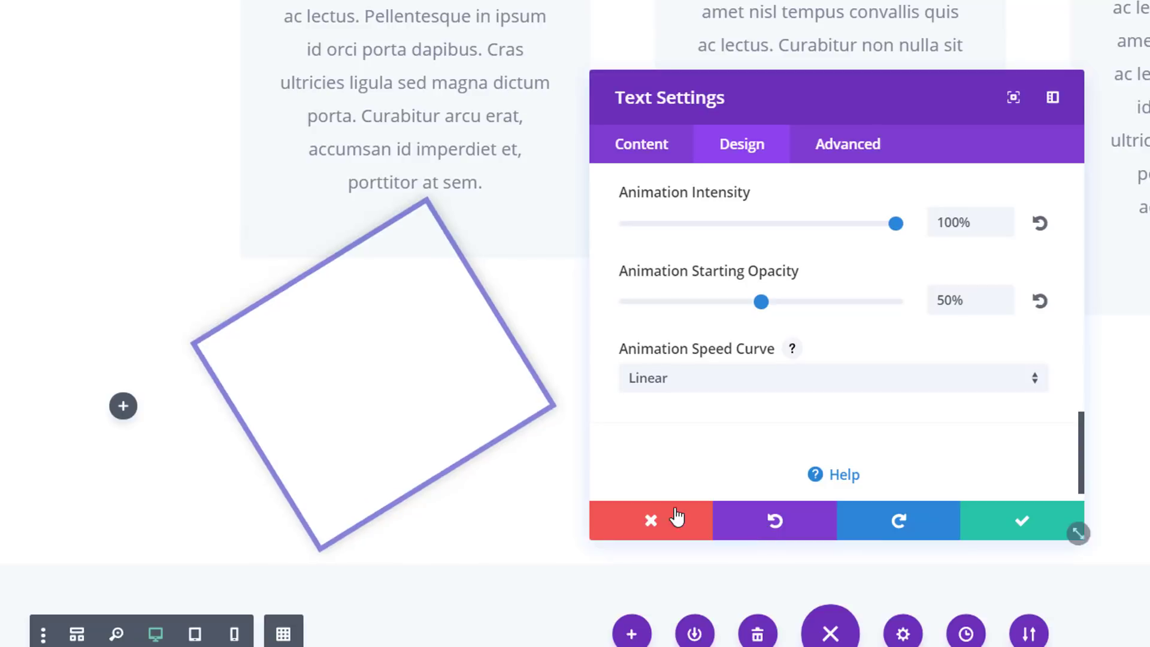
click(1035, 537)
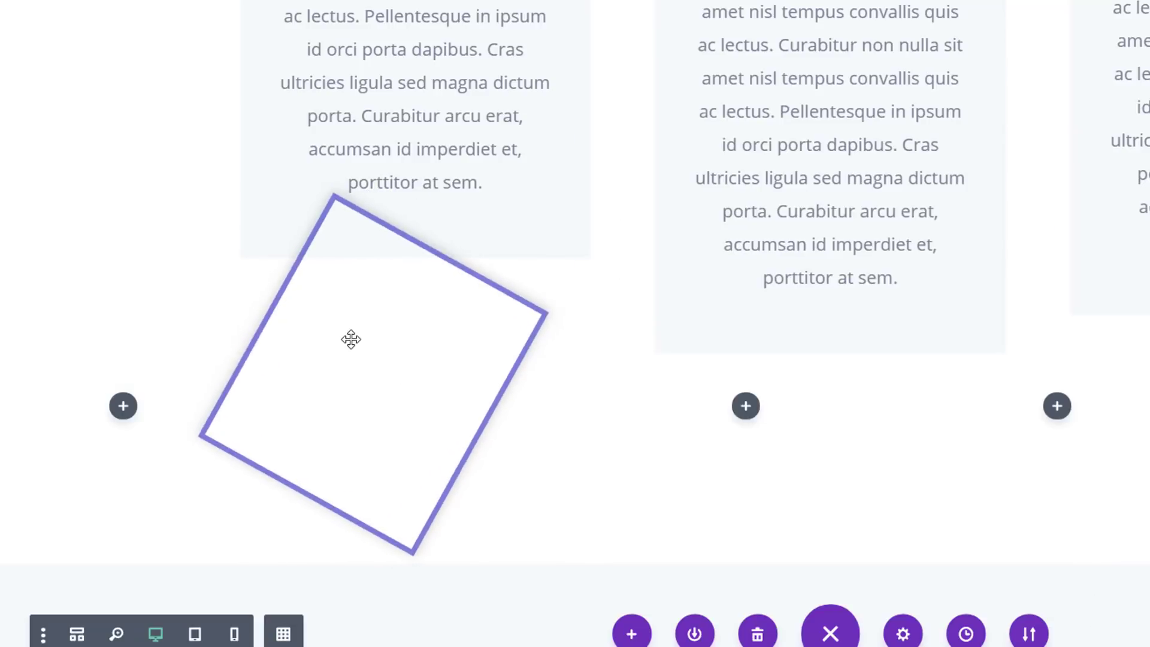
Move the bordered Text module into the row's first column and duplicate it there using the wireframe view
mouse_move(333, 357)
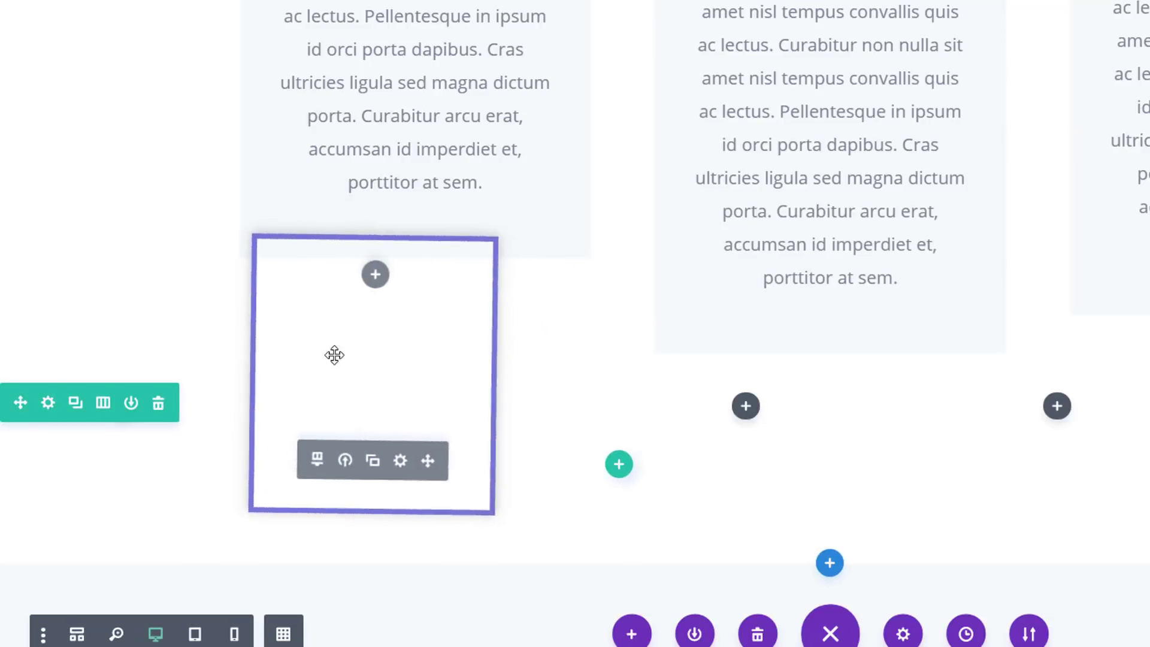
drag(466, 437, 69, 267)
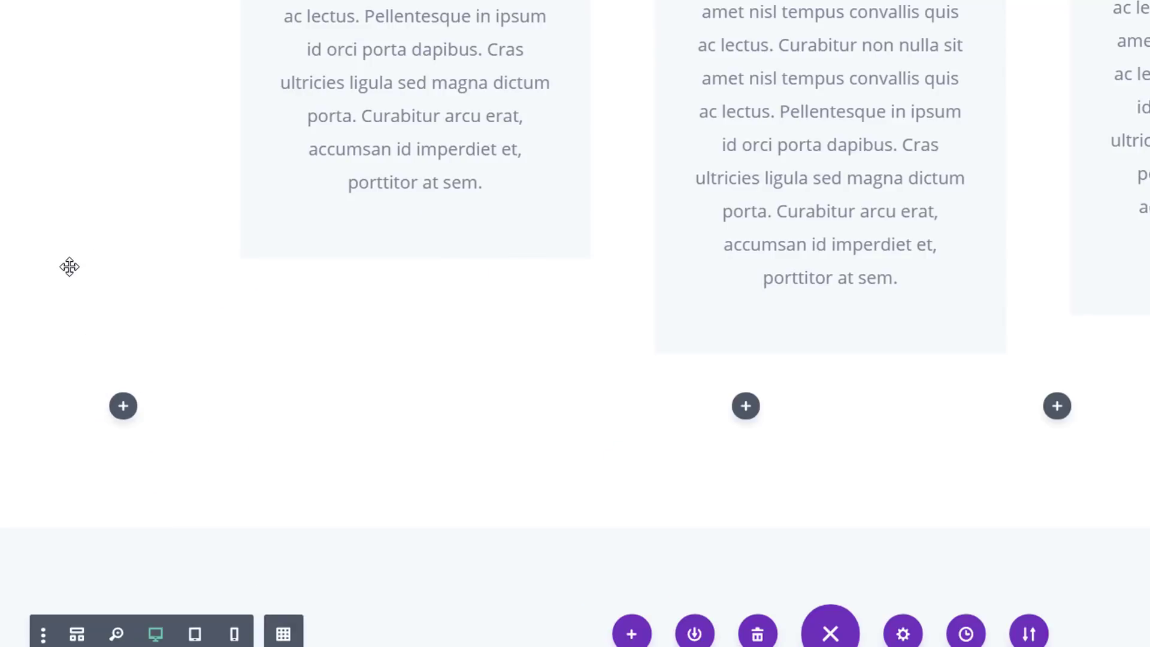
click(79, 634)
scroll(408, 303, up, 2)
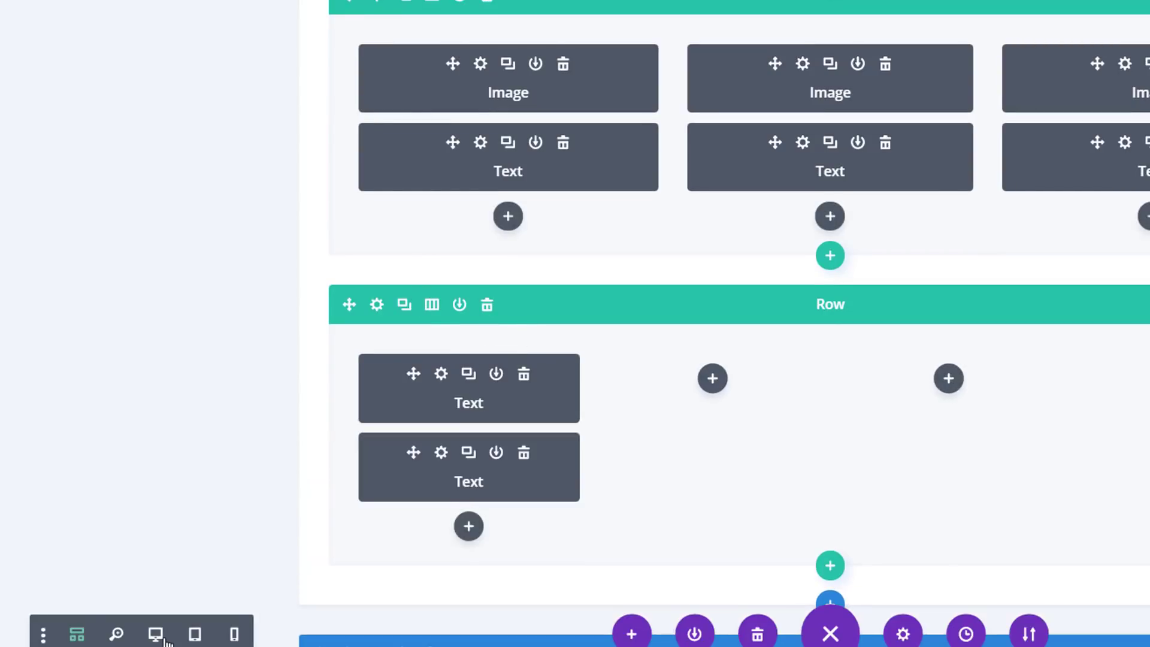
Open the duplicate Text module's settings, return to the desktop view and set its top custom margin to -50px
click(419, 472)
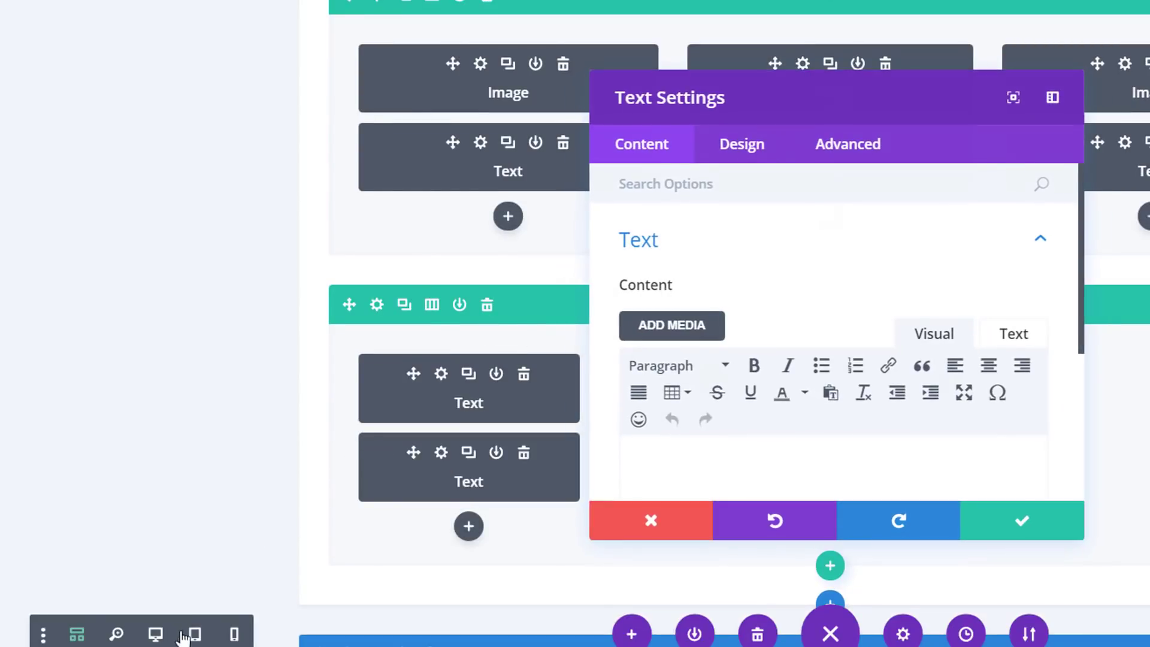
click(155, 634)
scroll(283, 407, down, 8)
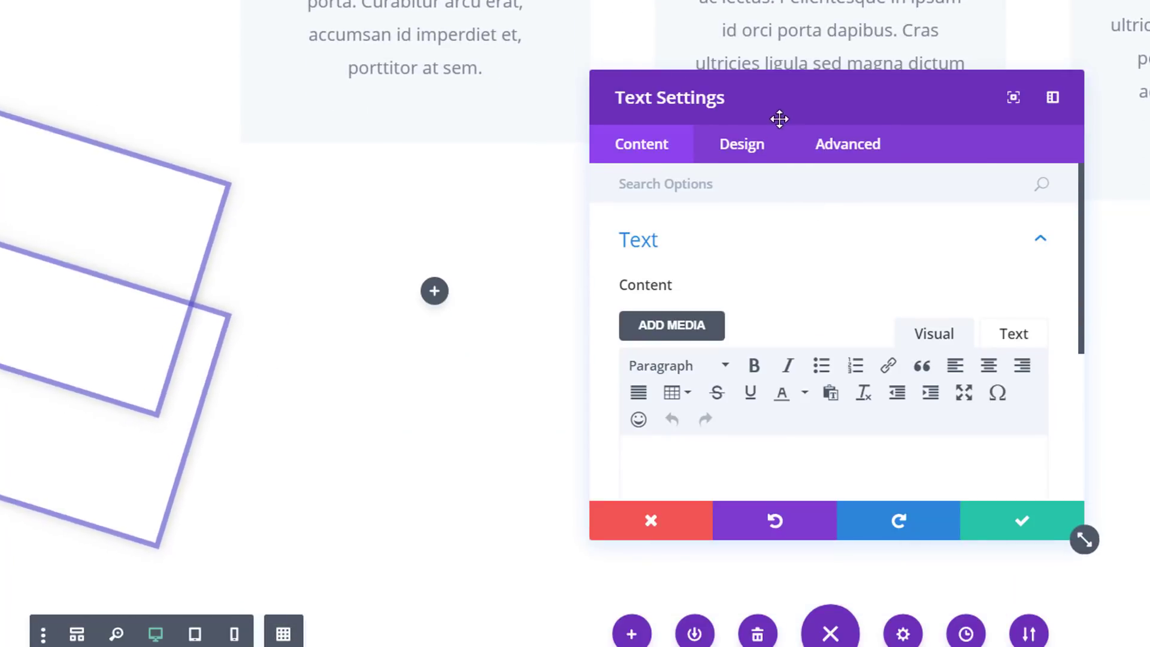
click(742, 144)
click(706, 427)
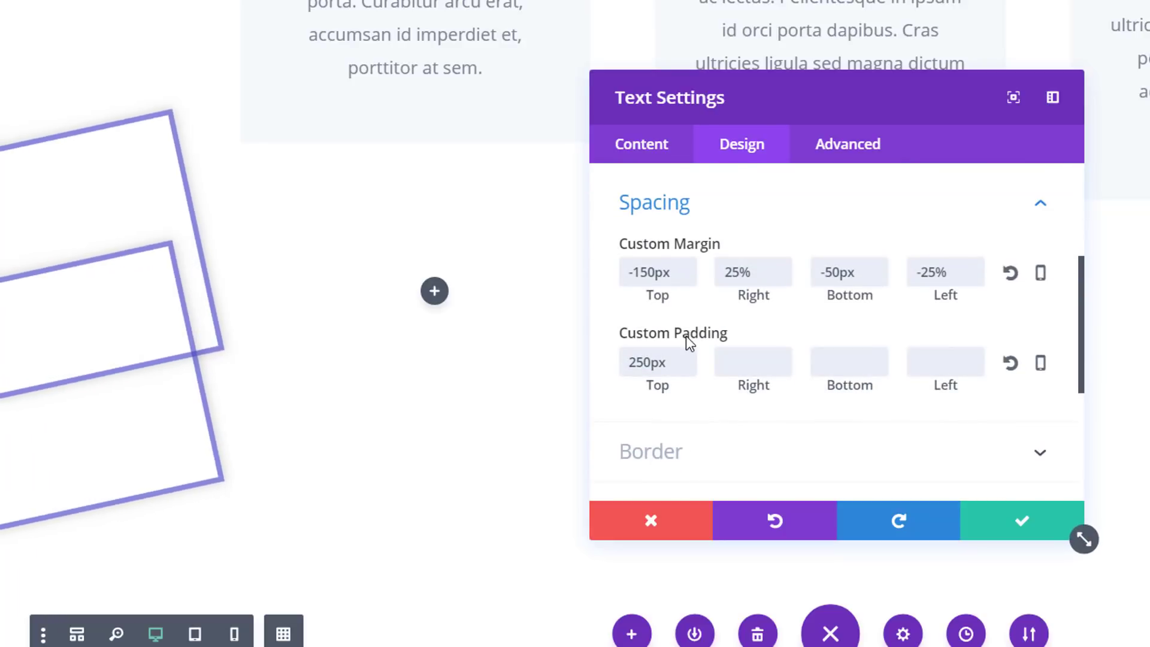
drag(683, 272, 619, 272)
text(-50)
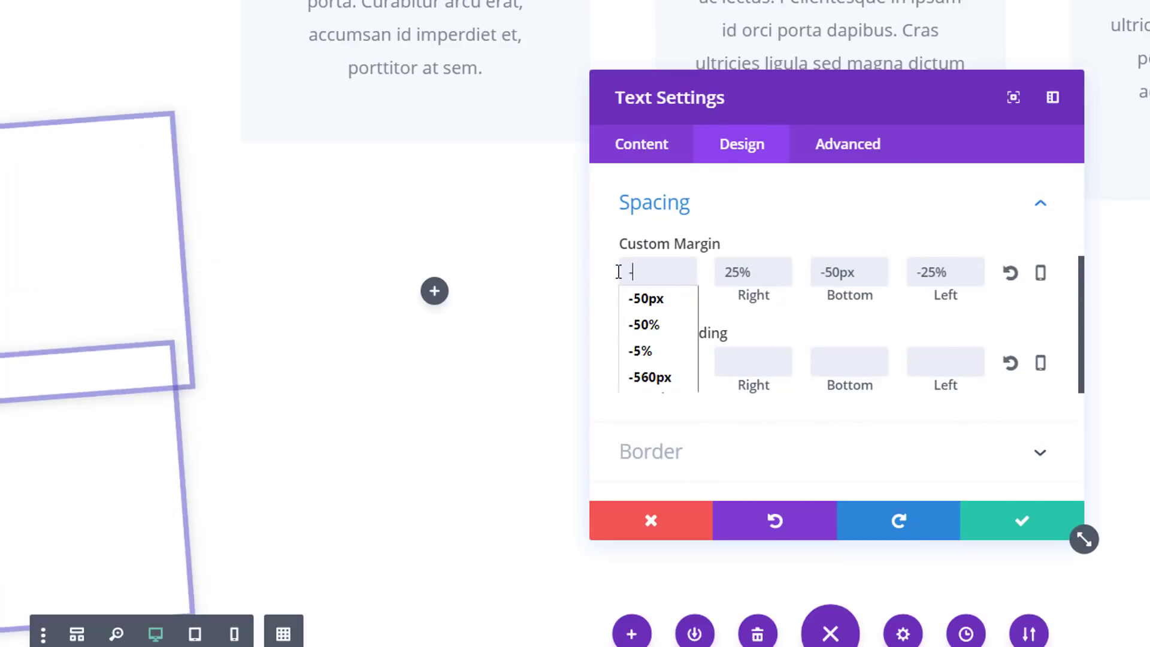
click(1060, 249)
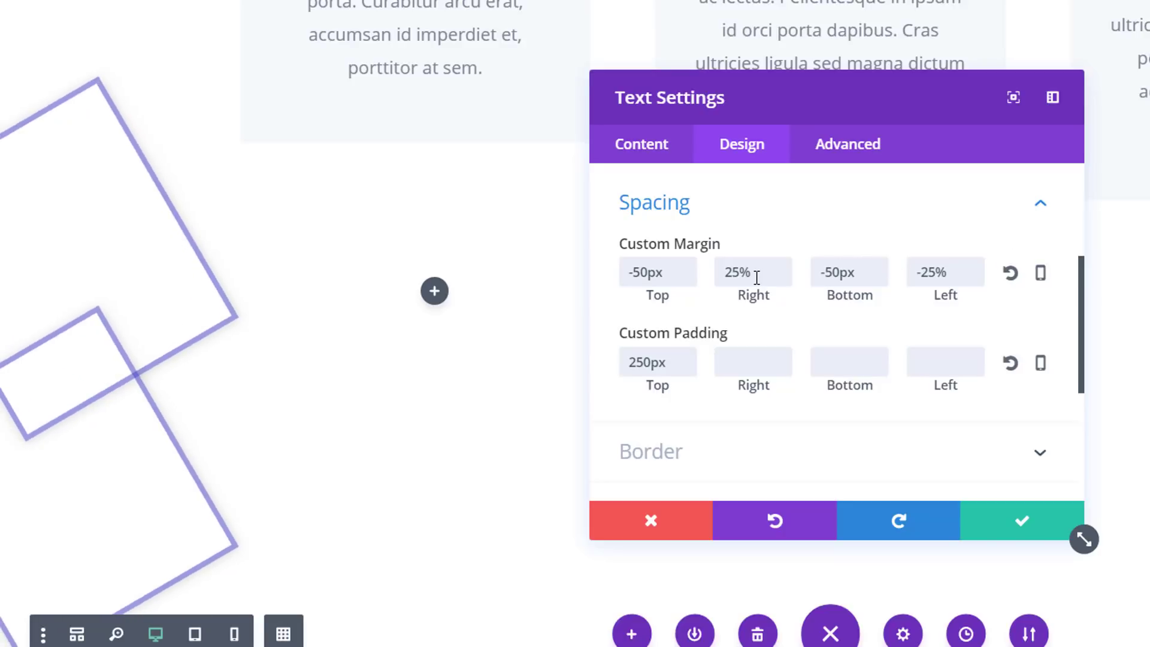
Set the duplicate Text module's bottom custom margin to -200px
drag(856, 272, 798, 276)
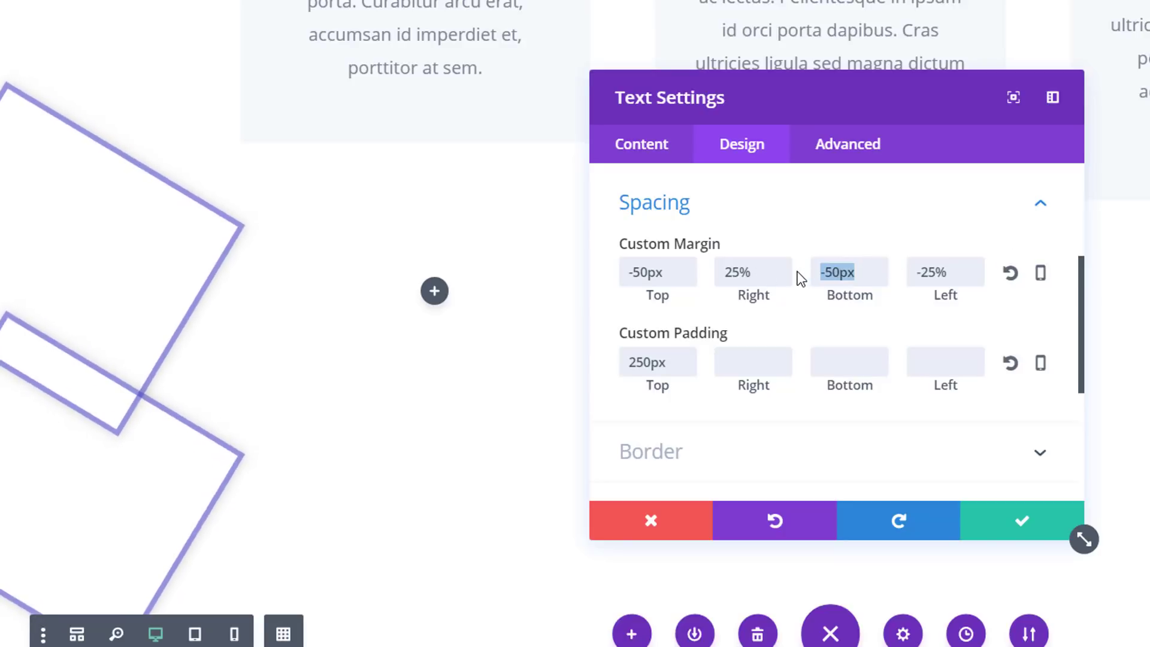
text(-25)
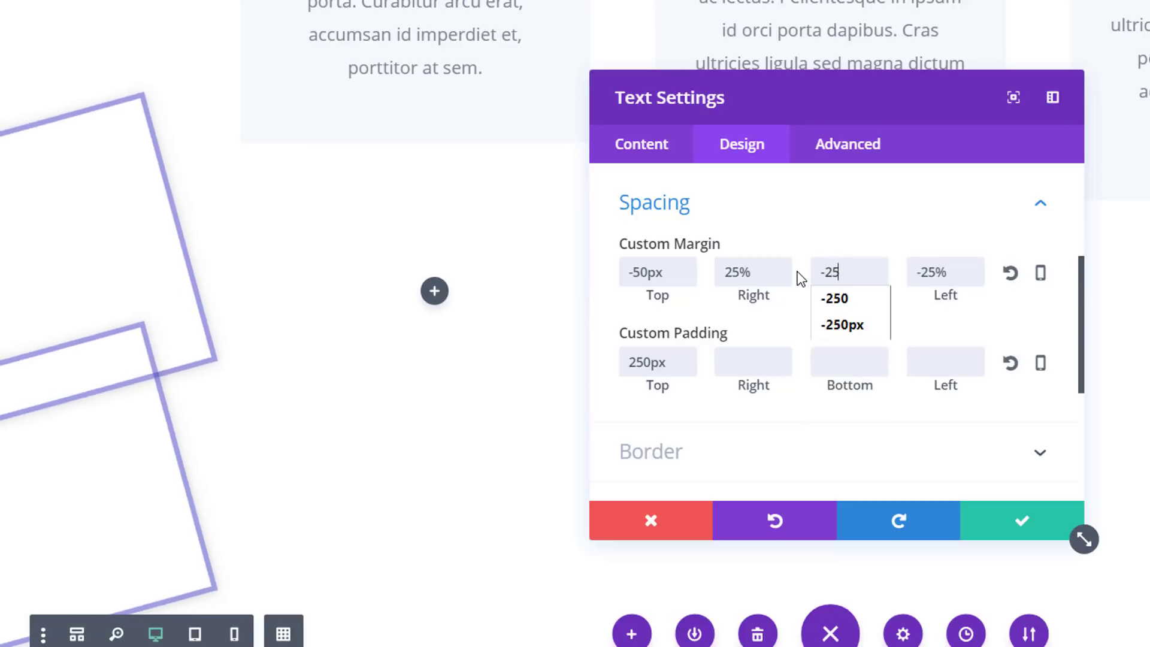
key(BackSpace)
text(00)
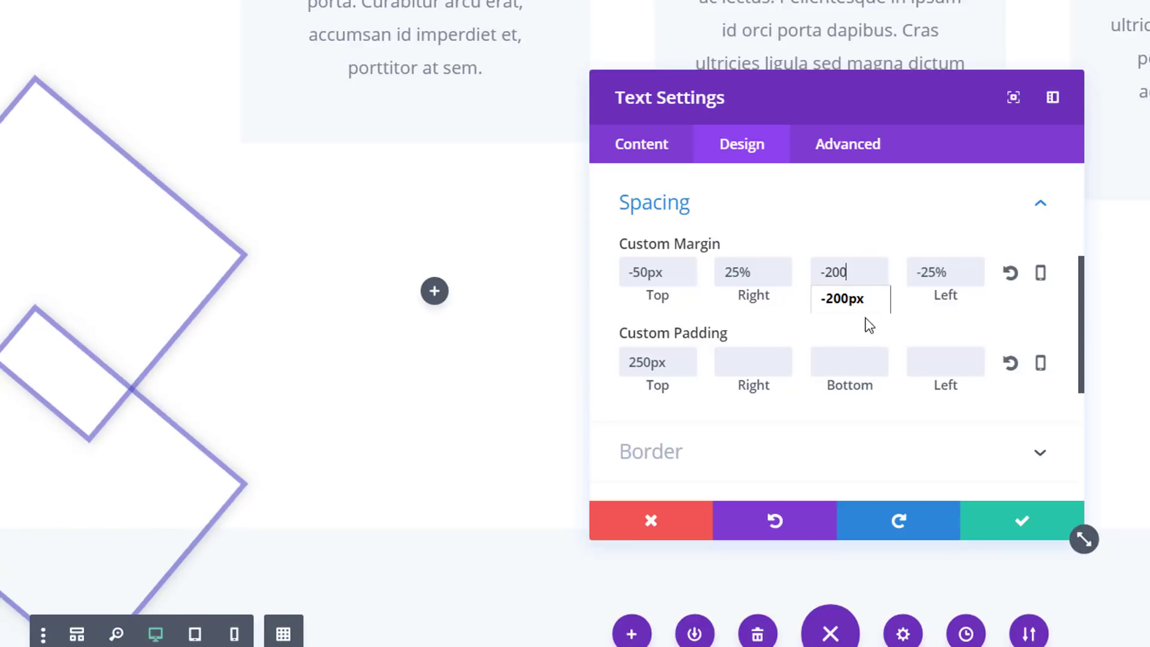
click(1046, 329)
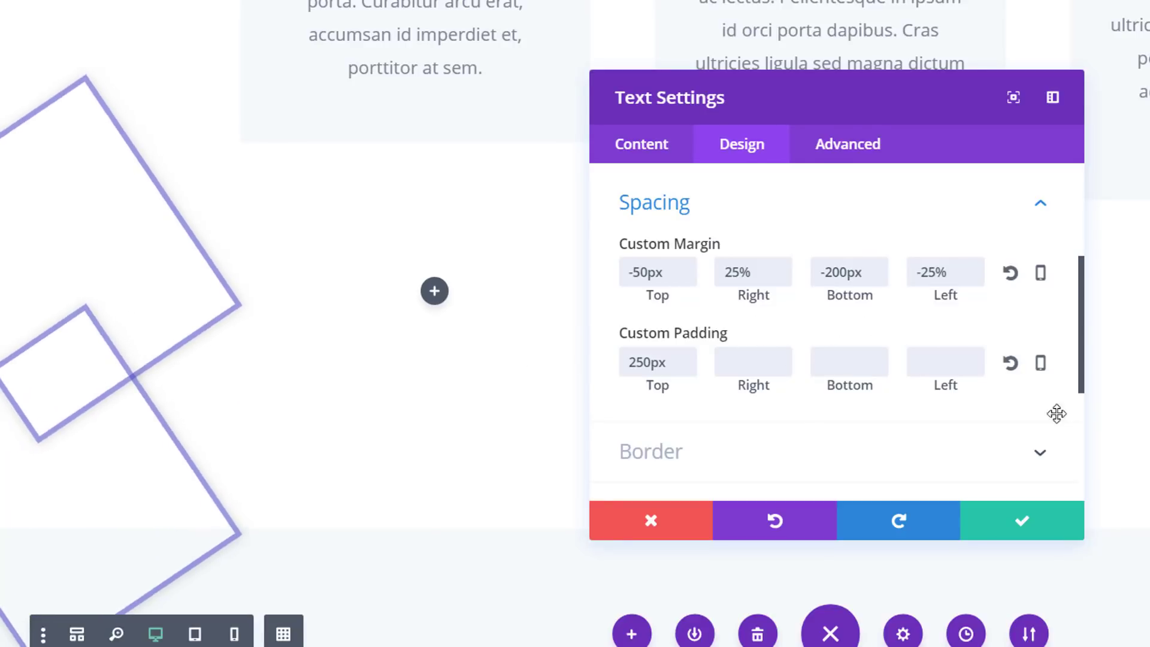
Change the duplicate Text module's border color to #aaaaaa
scroll(765, 329, down, 4)
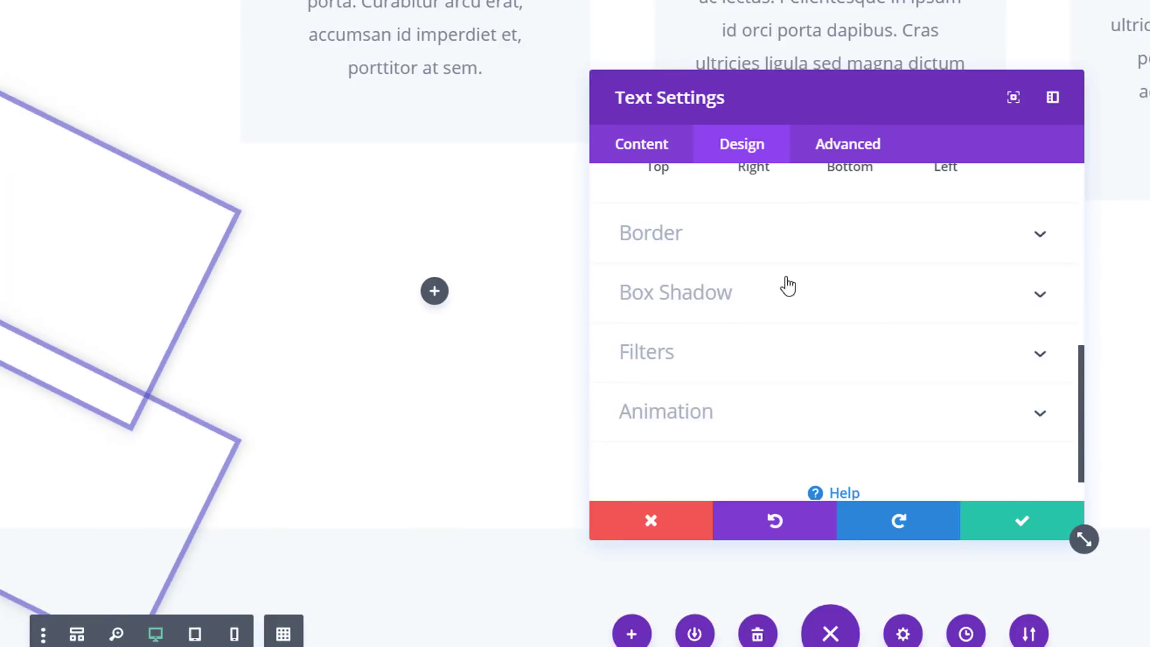
click(797, 234)
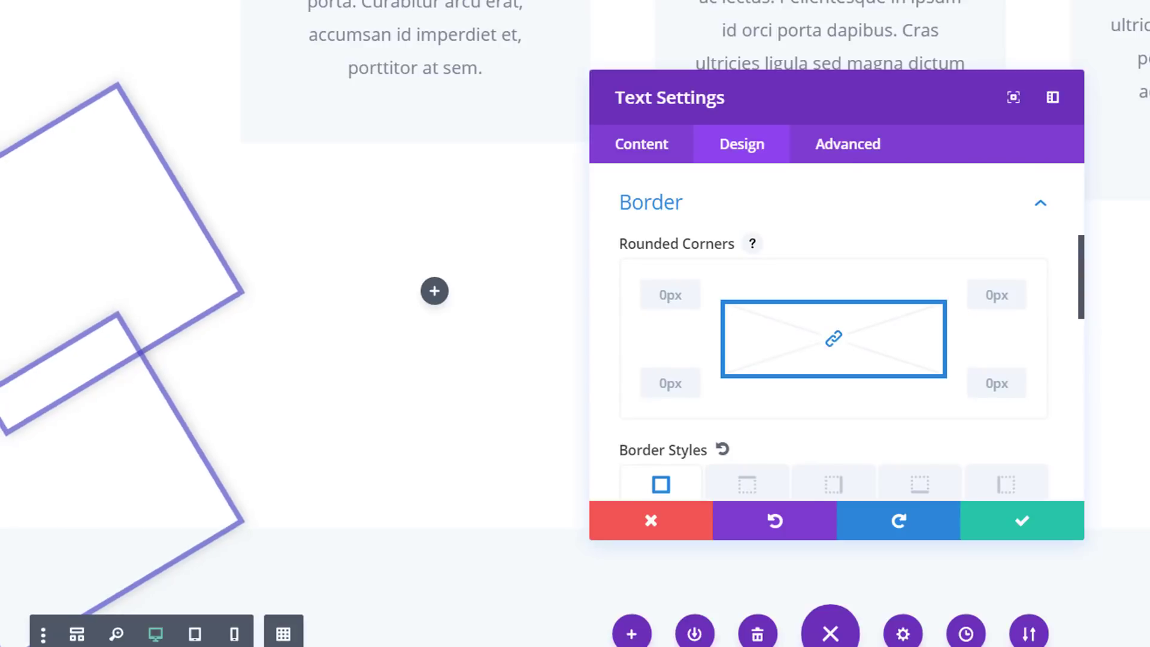
scroll(988, 377, down, 5)
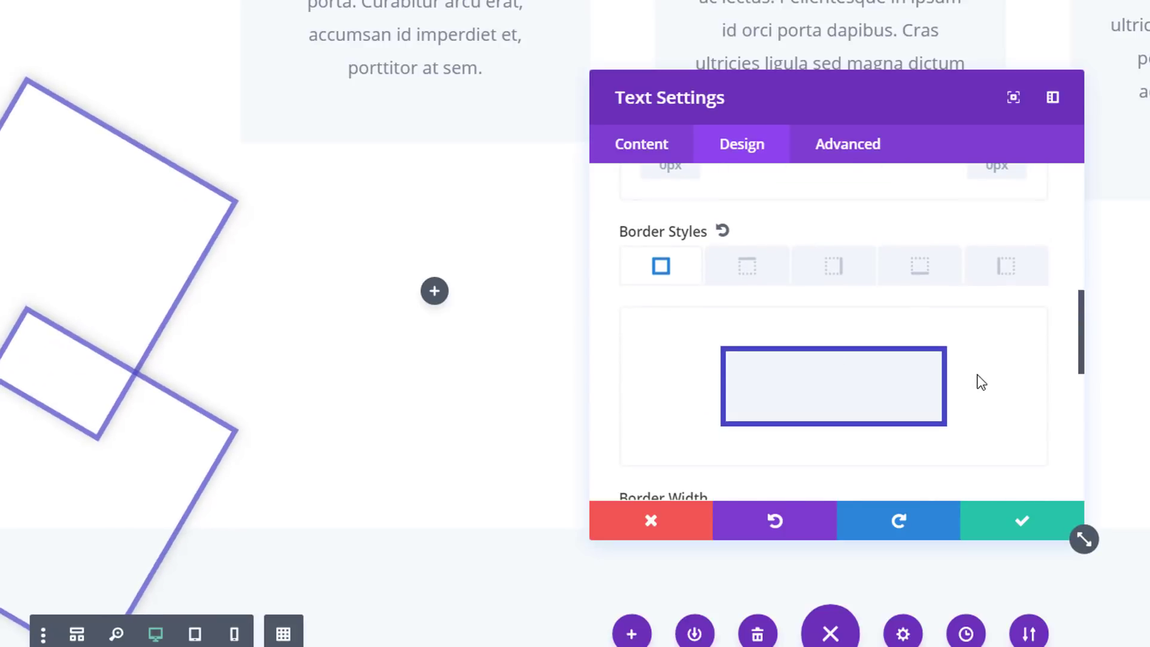
click(698, 389)
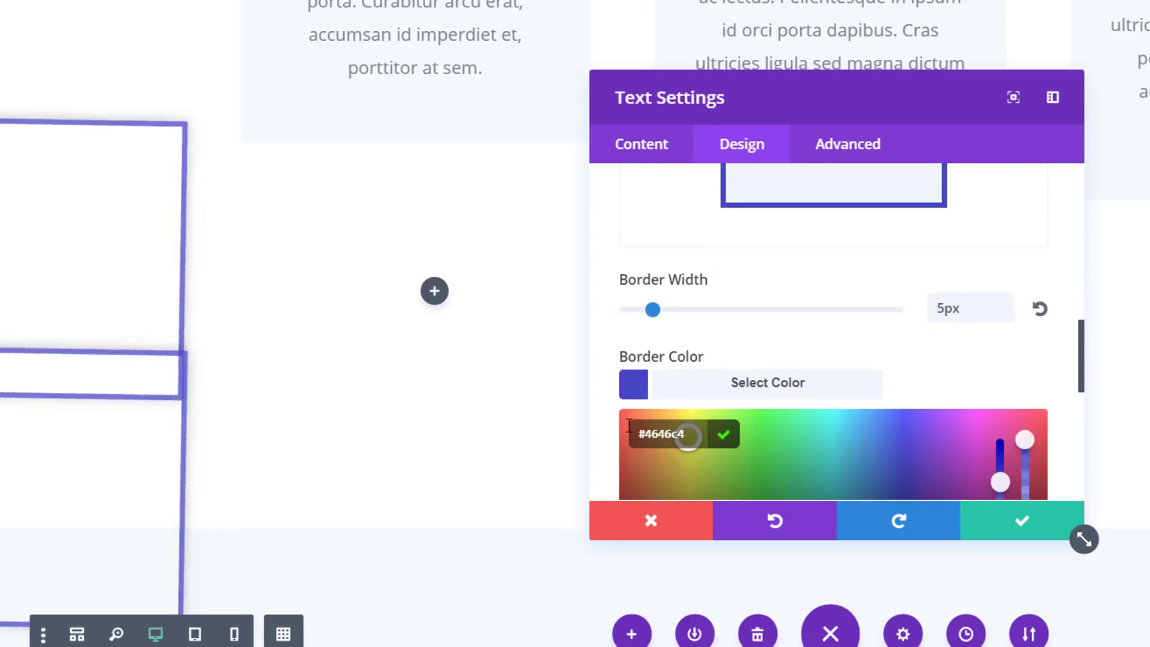
key(ctrl+a)
text(#aaaaaa)
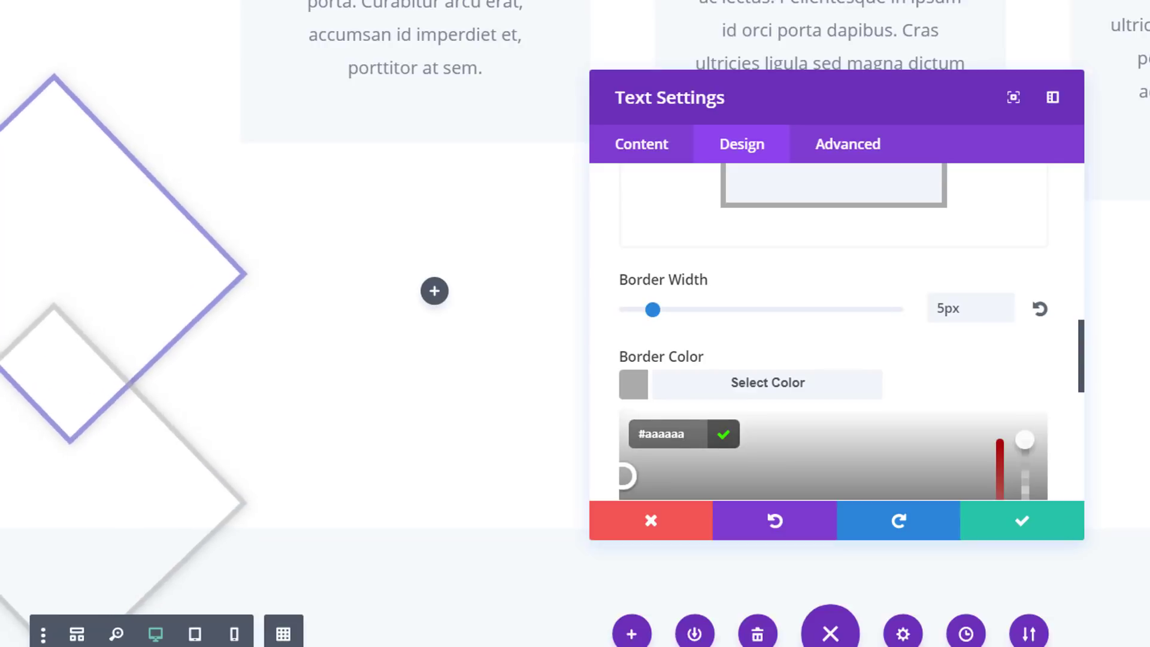
Set the duplicate Text module's animation delay to 1000ms and save the module
scroll(837, 246, down, 5)
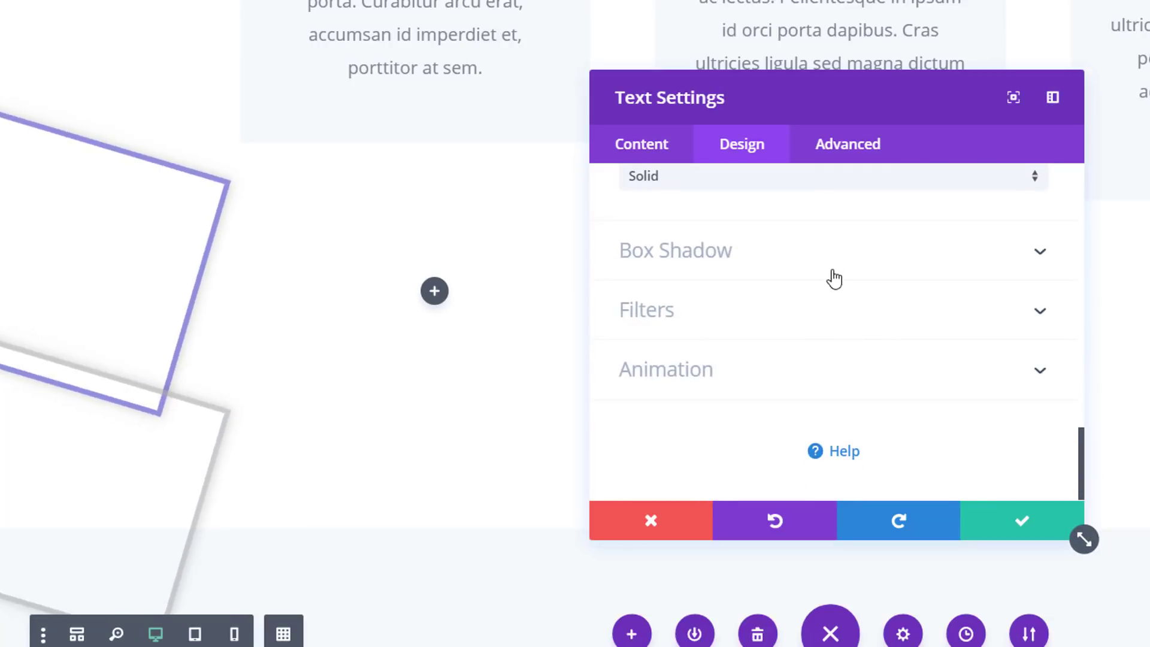
click(817, 381)
click(699, 386)
scroll(698, 395, down, 5)
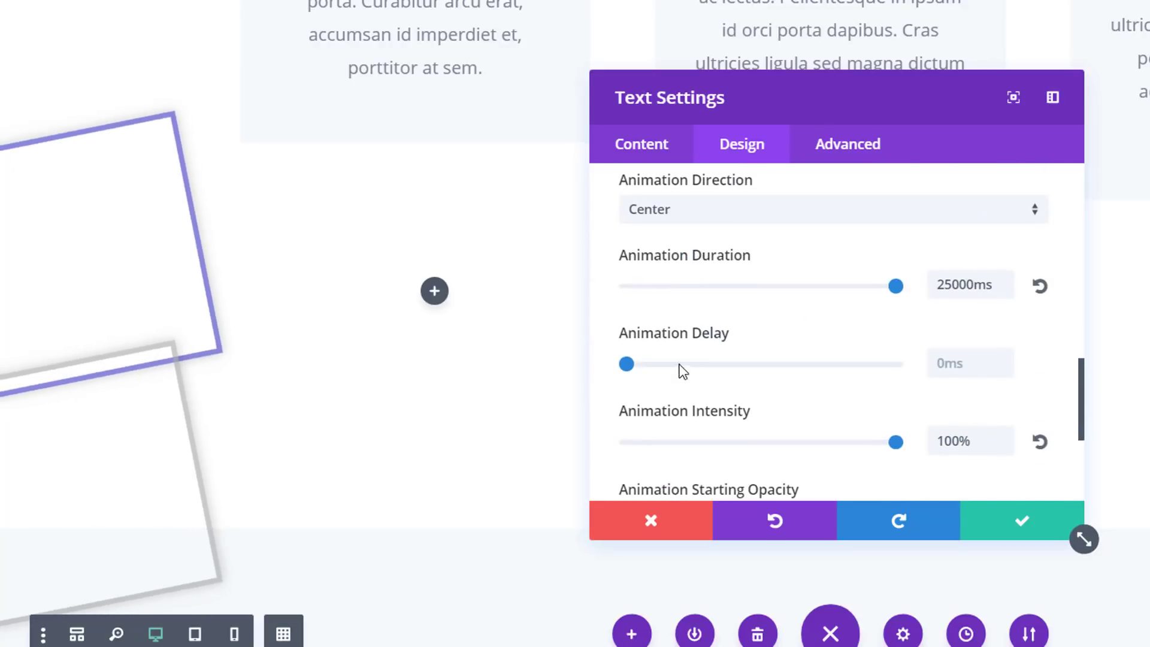
drag(627, 367, 718, 376)
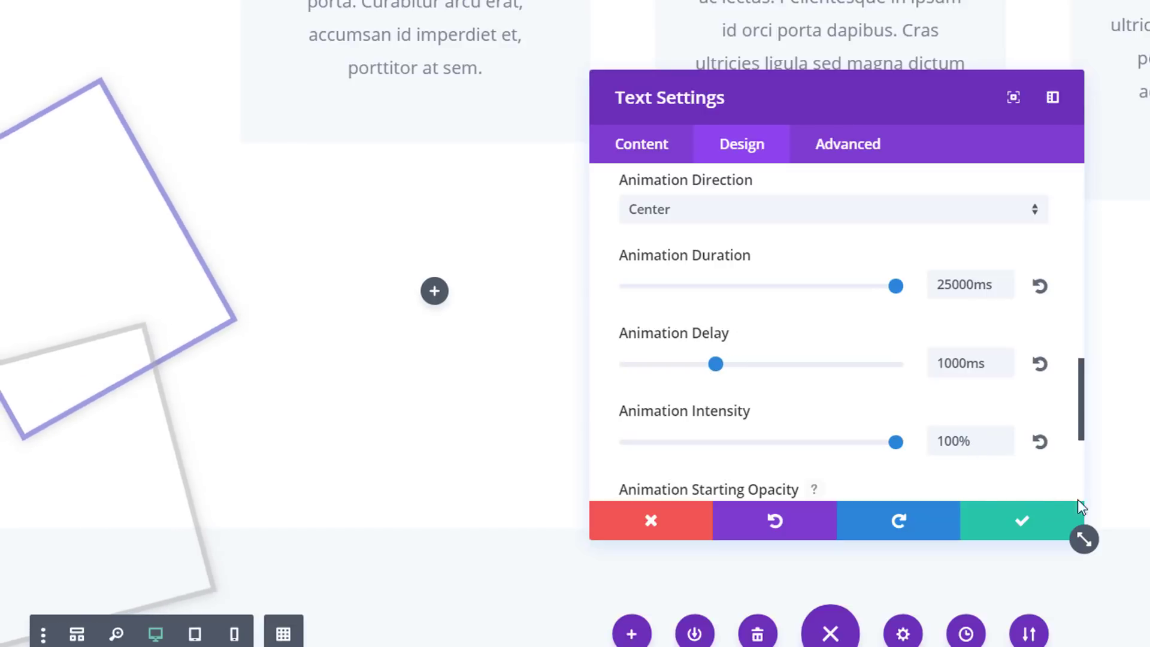
click(1054, 530)
Insert a four-column row in the Our Sponsors section and move it above the section title, without adding a module
scroll(922, 455, down, 4)
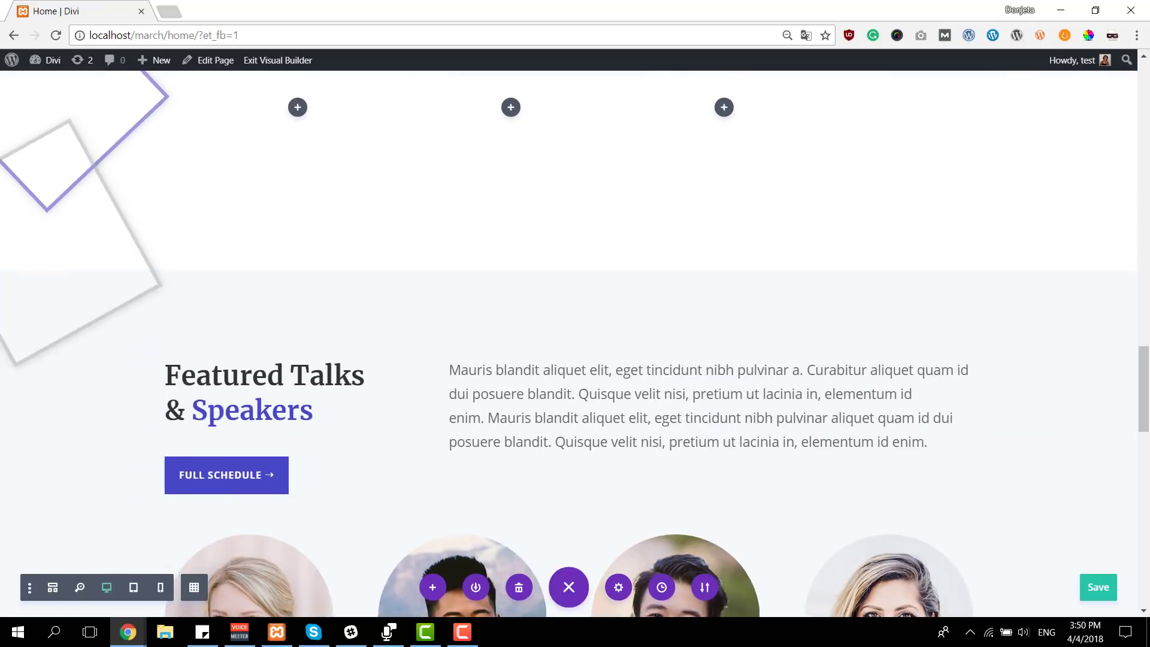
scroll(919, 467, down, 9)
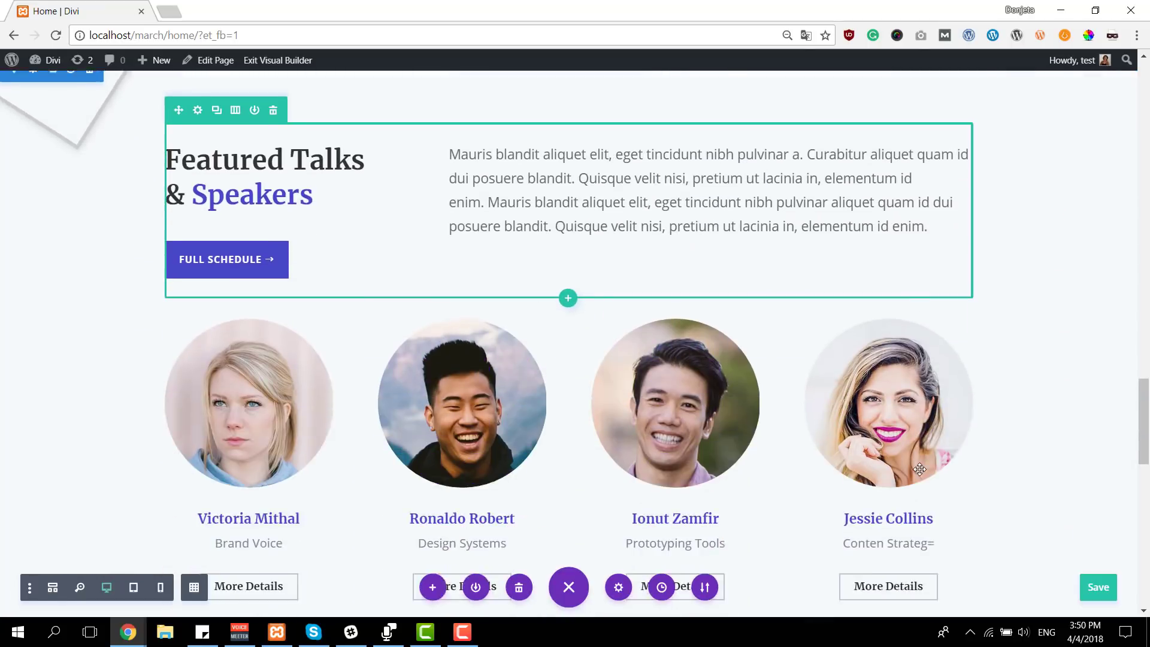
scroll(918, 470, down, 1)
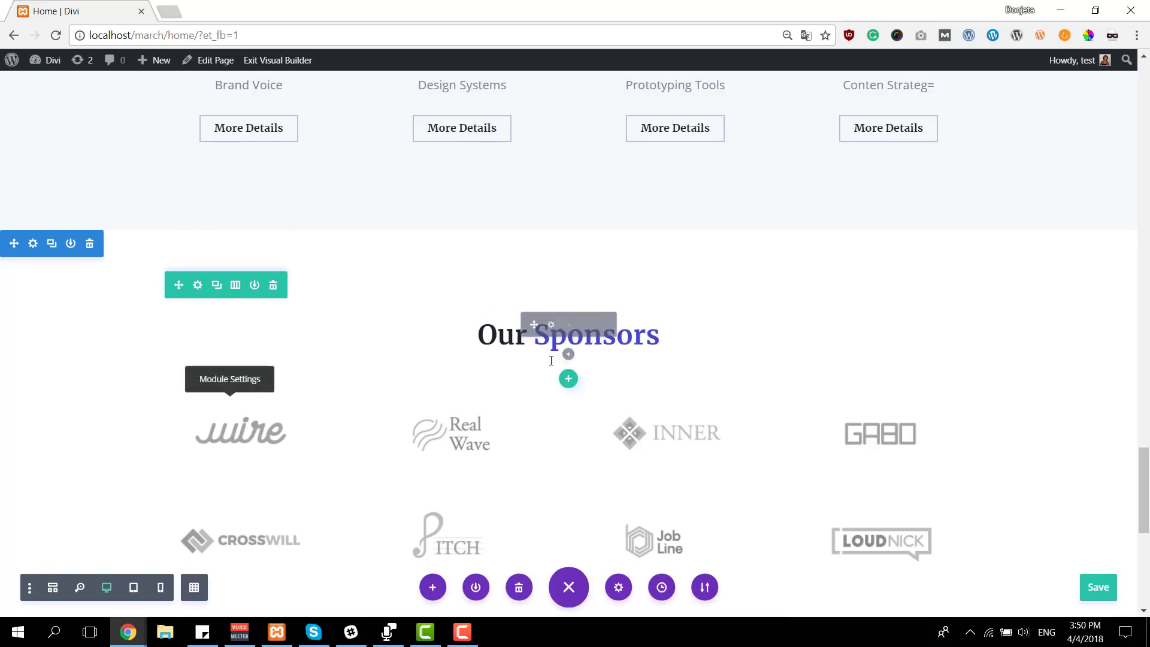
click(568, 378)
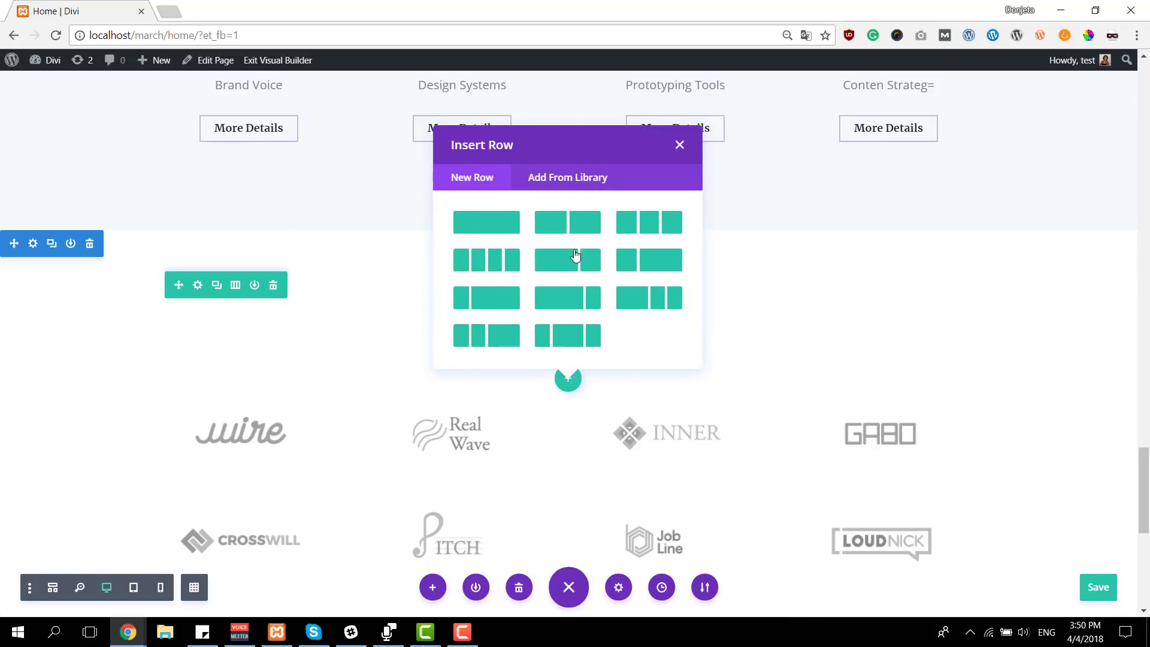
click(501, 259)
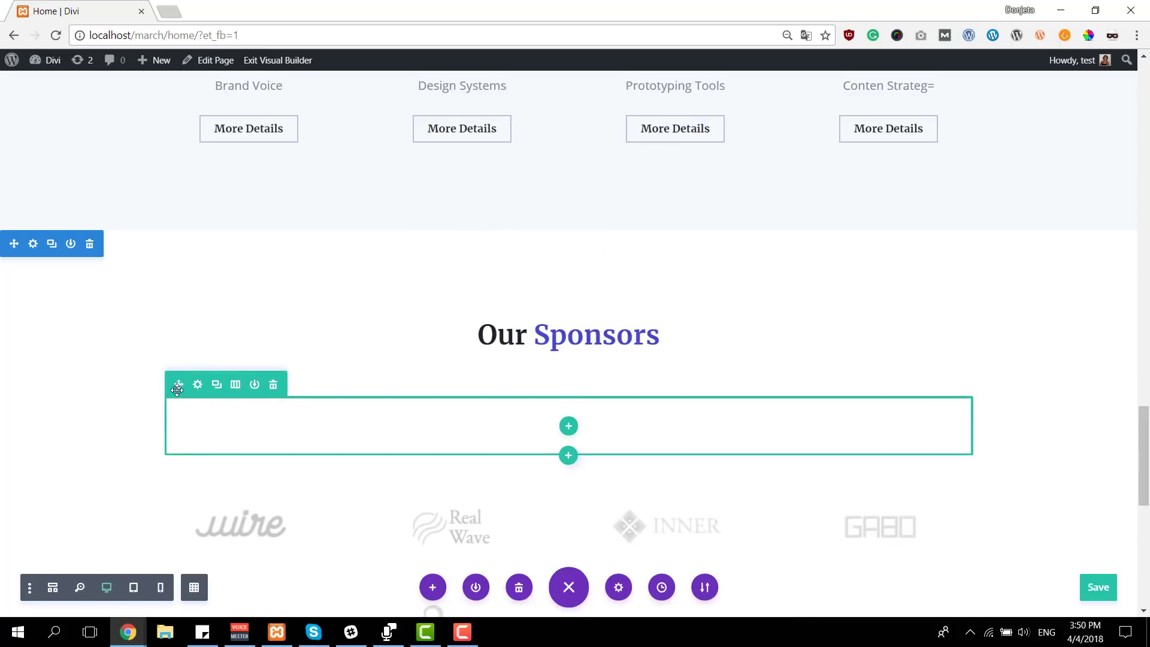
drag(179, 387, 298, 279)
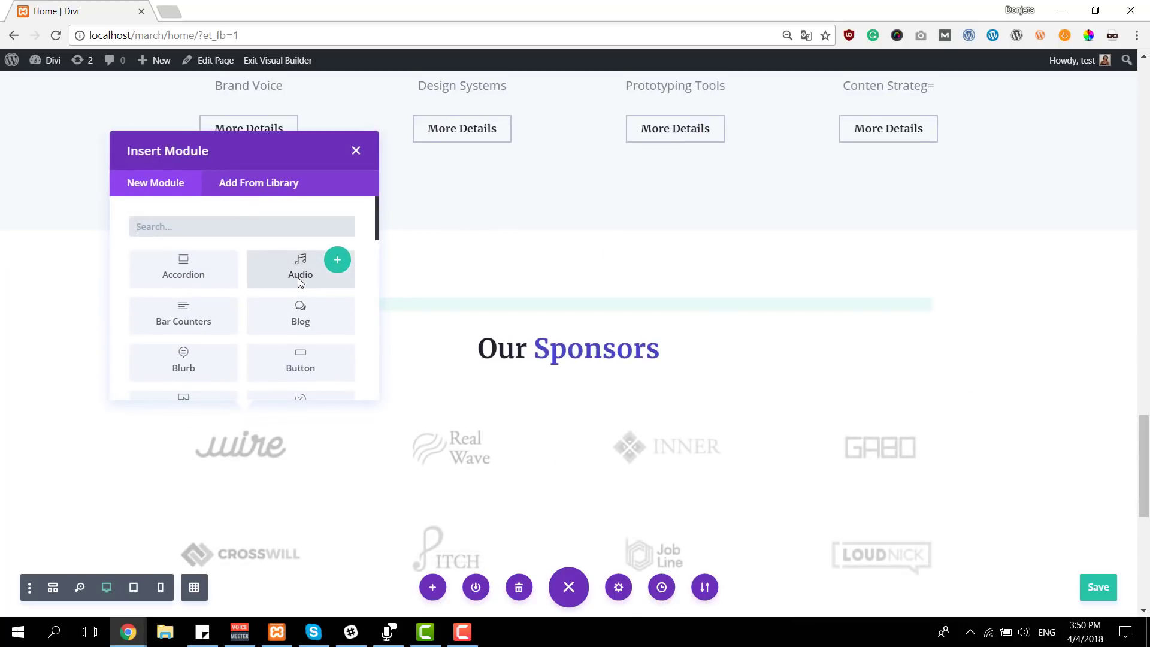
click(356, 151)
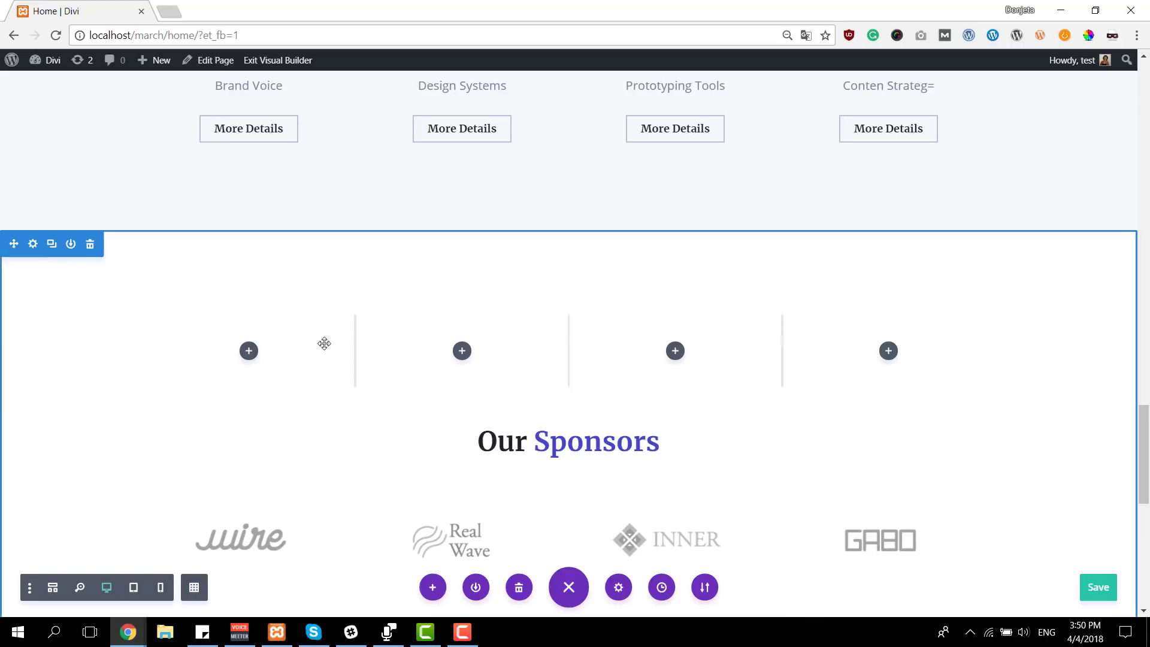
Align the new four-column row to the right and set its custom padding to 0px on all four sides
click(197, 327)
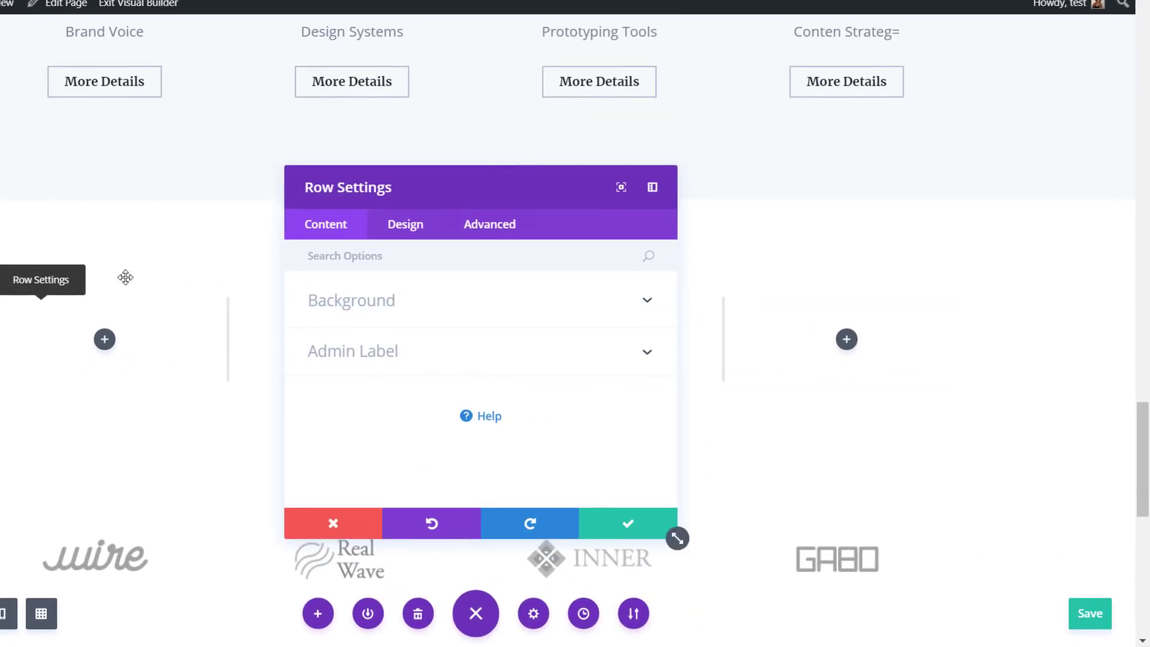
click(384, 233)
click(418, 299)
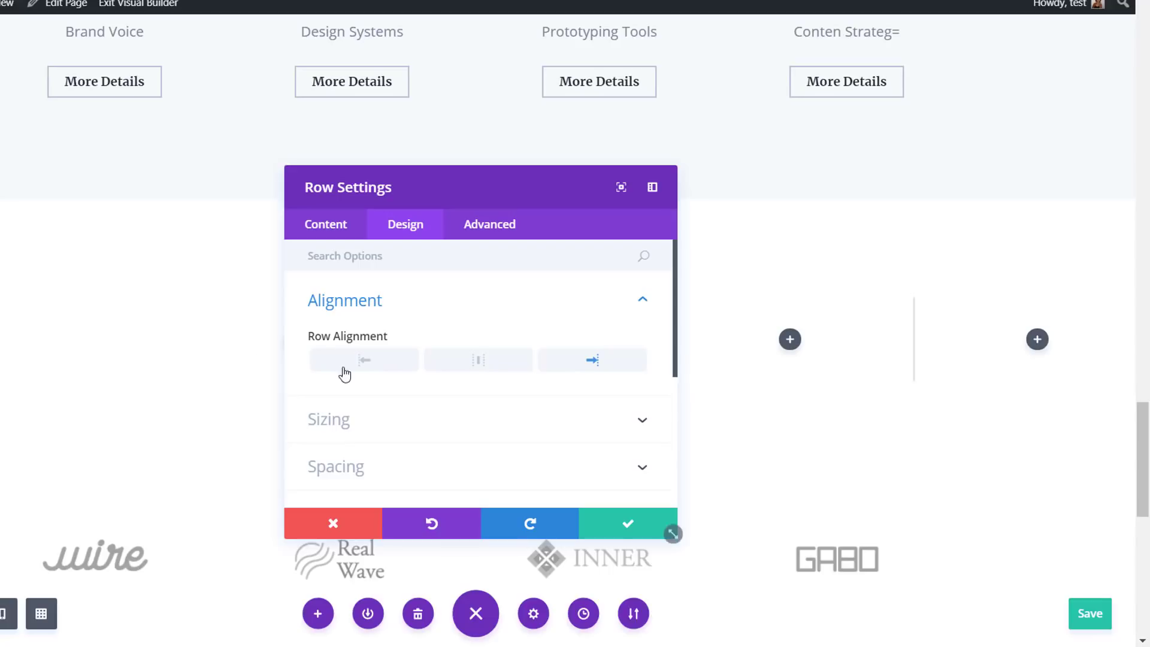
click(362, 453)
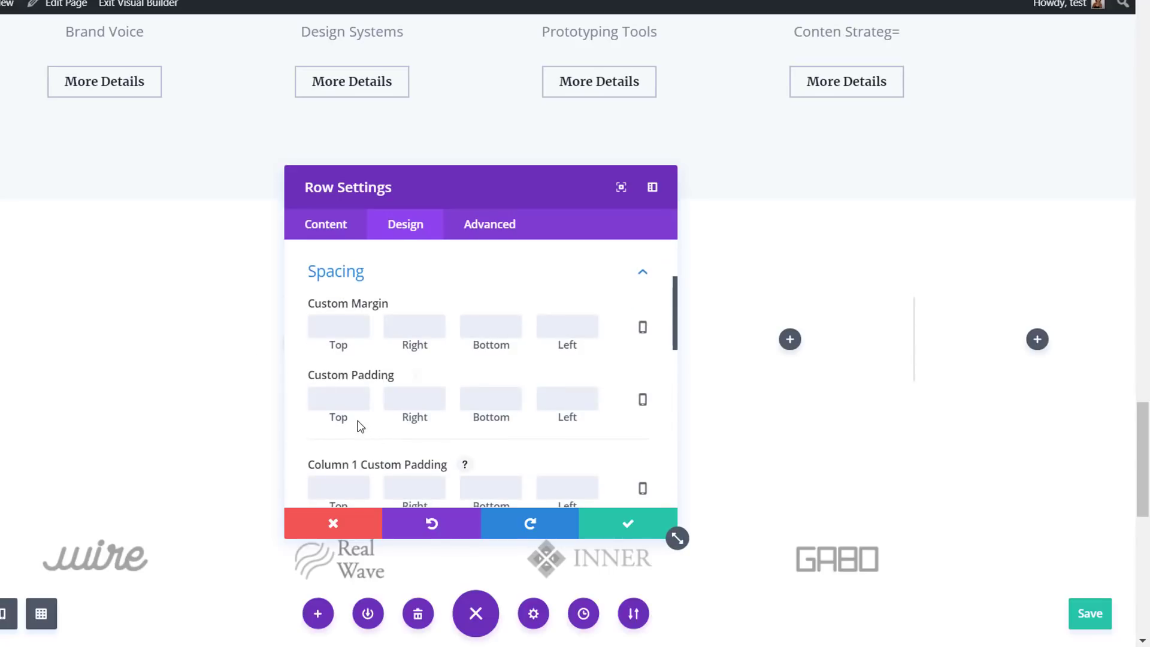
click(338, 398)
text(0)
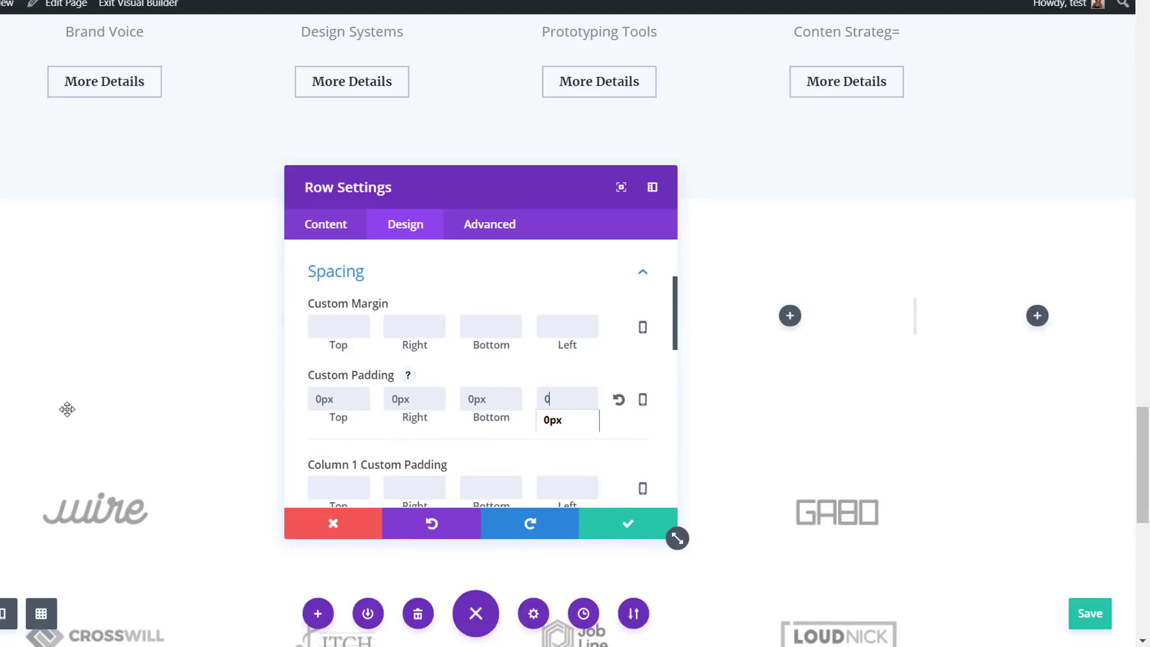
Disable the four-column row on phone and tablet and save the row settings
click(505, 235)
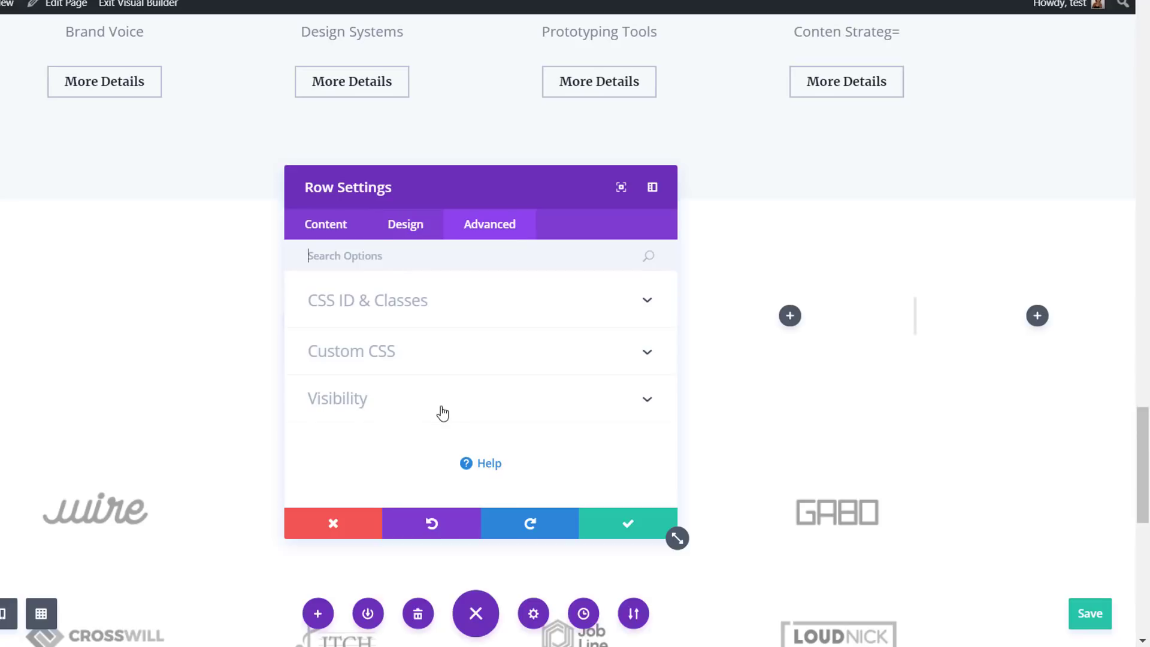
click(441, 400)
click(329, 339)
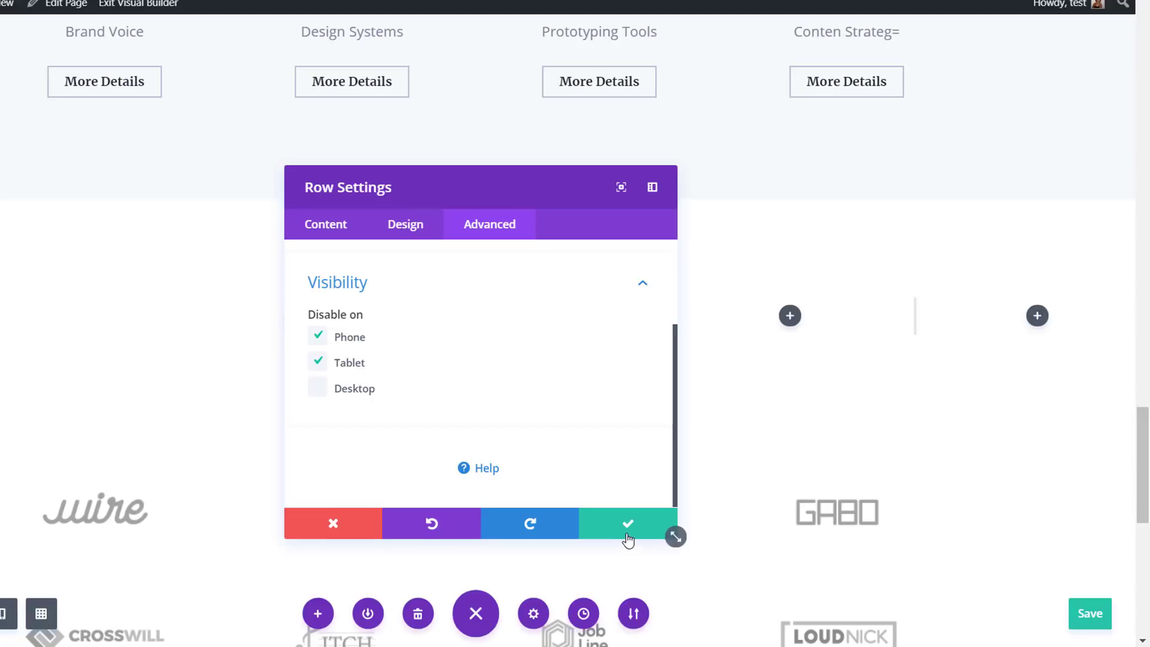
click(628, 536)
Insert a Text module into the last column of the four-column row above the Our Sponsors title
click(1037, 315)
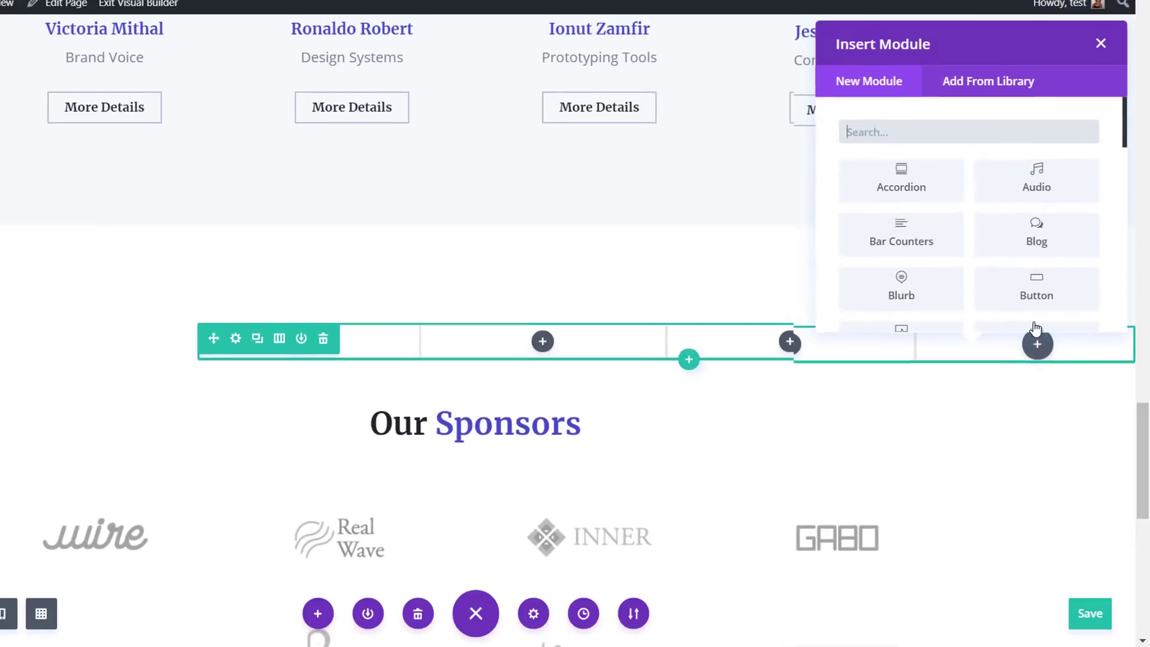
text(text)
click(919, 178)
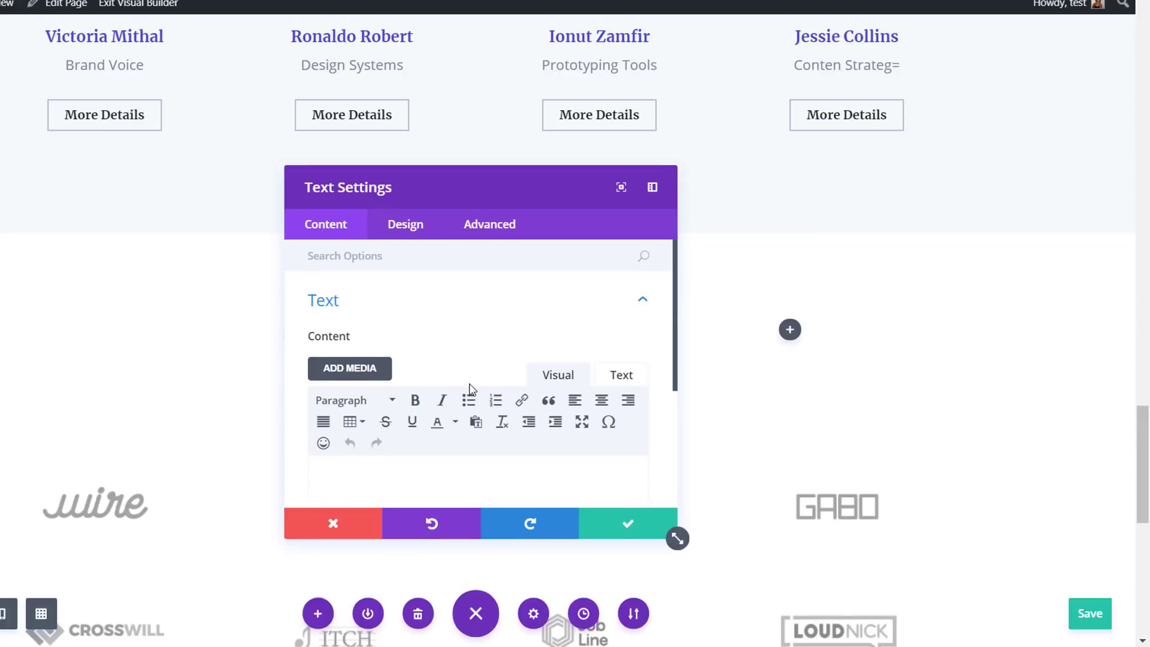
Give the Text module a linear gradient background from #d002ba to #166cc2
scroll(469, 390, down, 4)
click(436, 369)
click(434, 315)
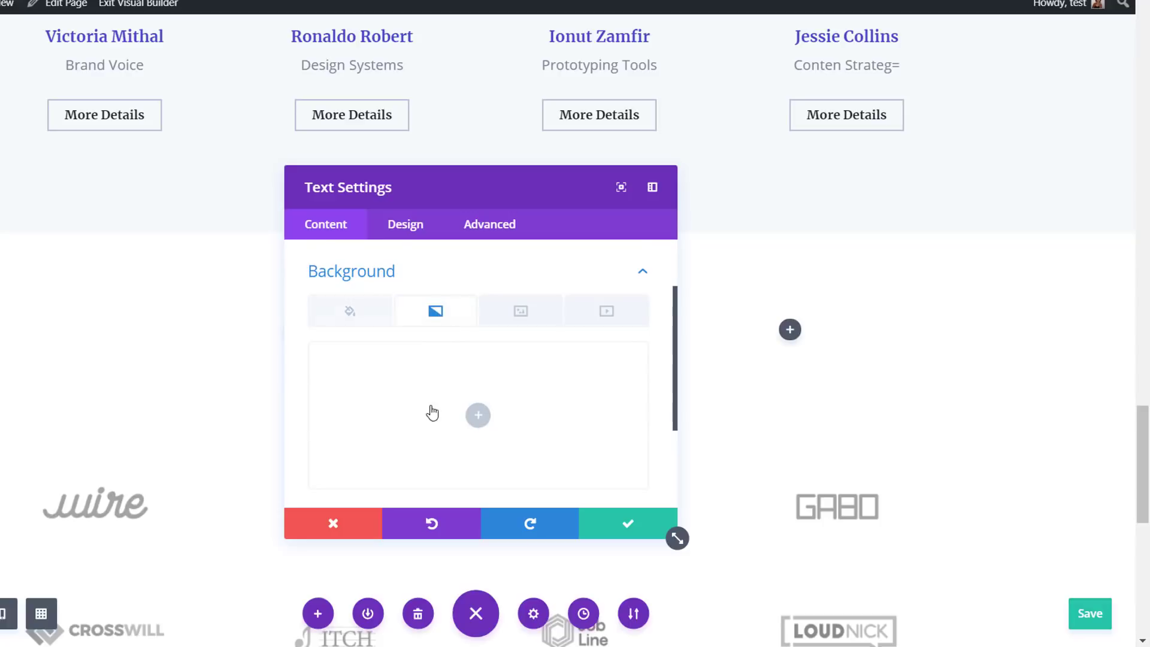
click(478, 415)
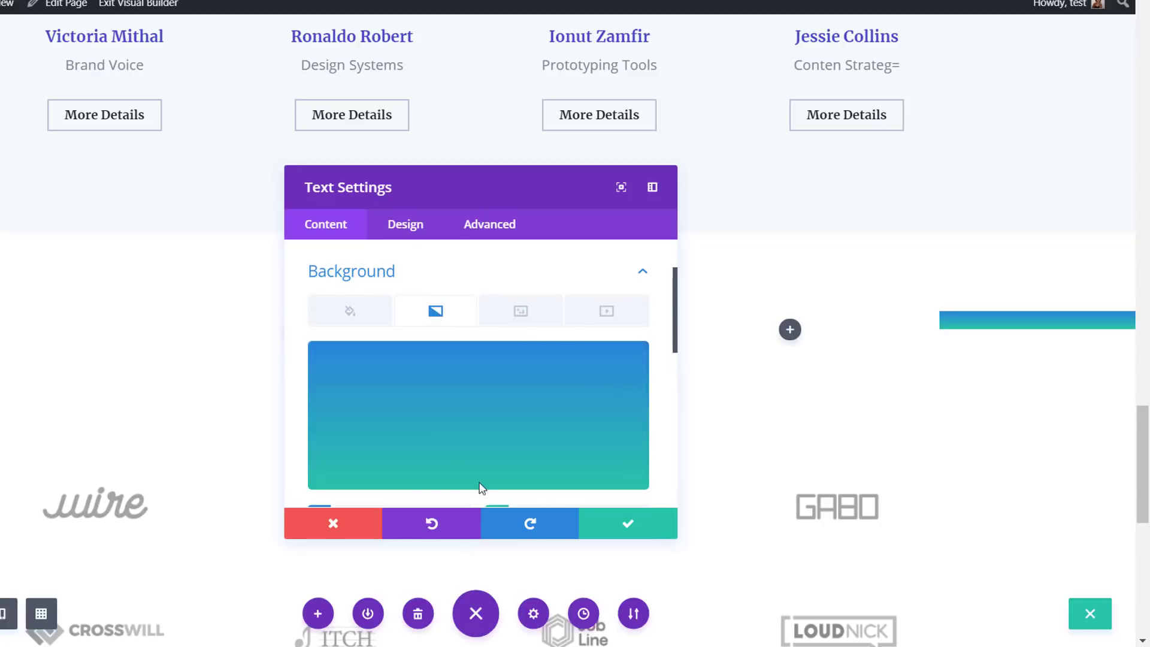
scroll(386, 380, down, 3)
click(377, 358)
scroll(368, 336, up, 3)
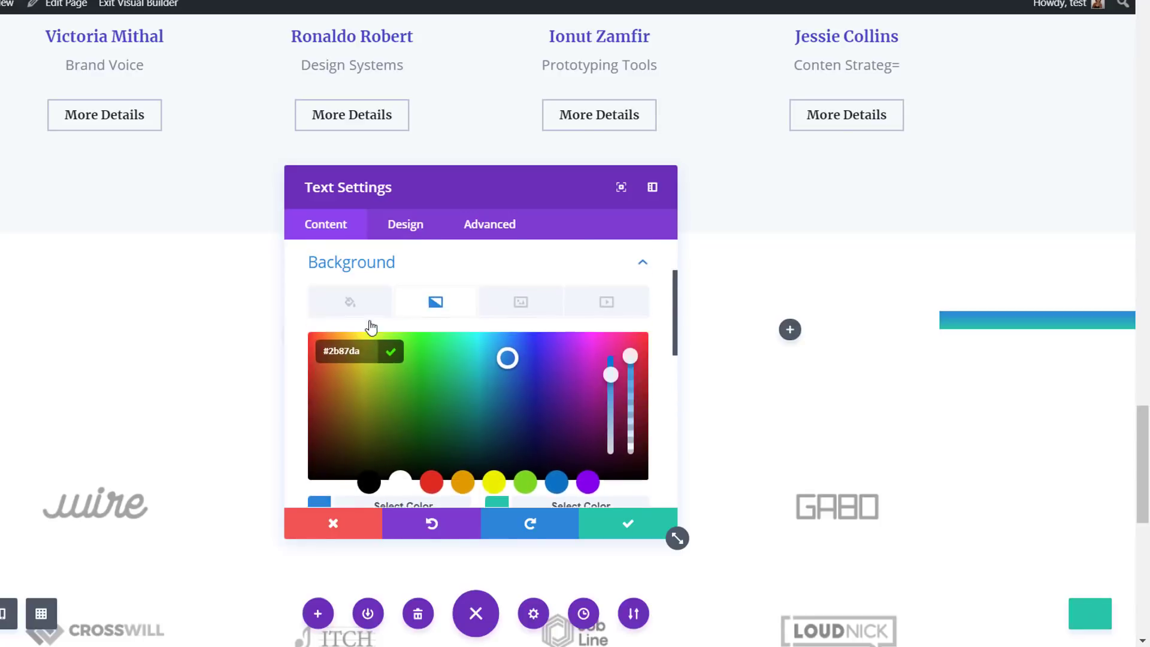
text(#d002ba)
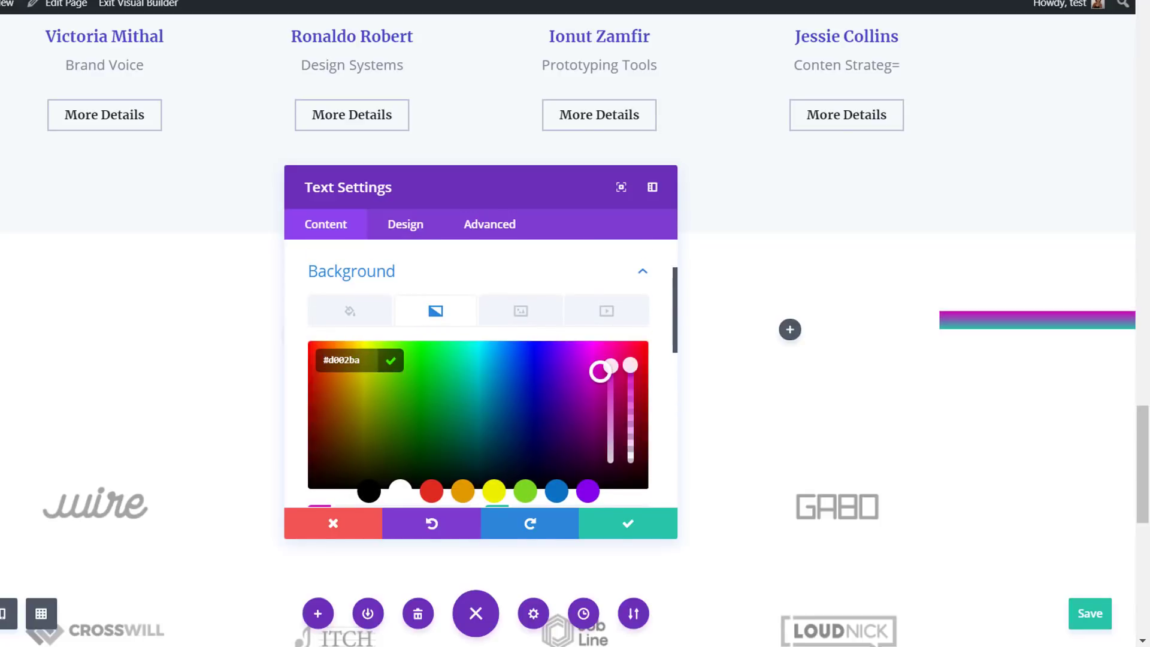
scroll(793, 411, down, 2)
scroll(577, 450, down, 2)
click(602, 430)
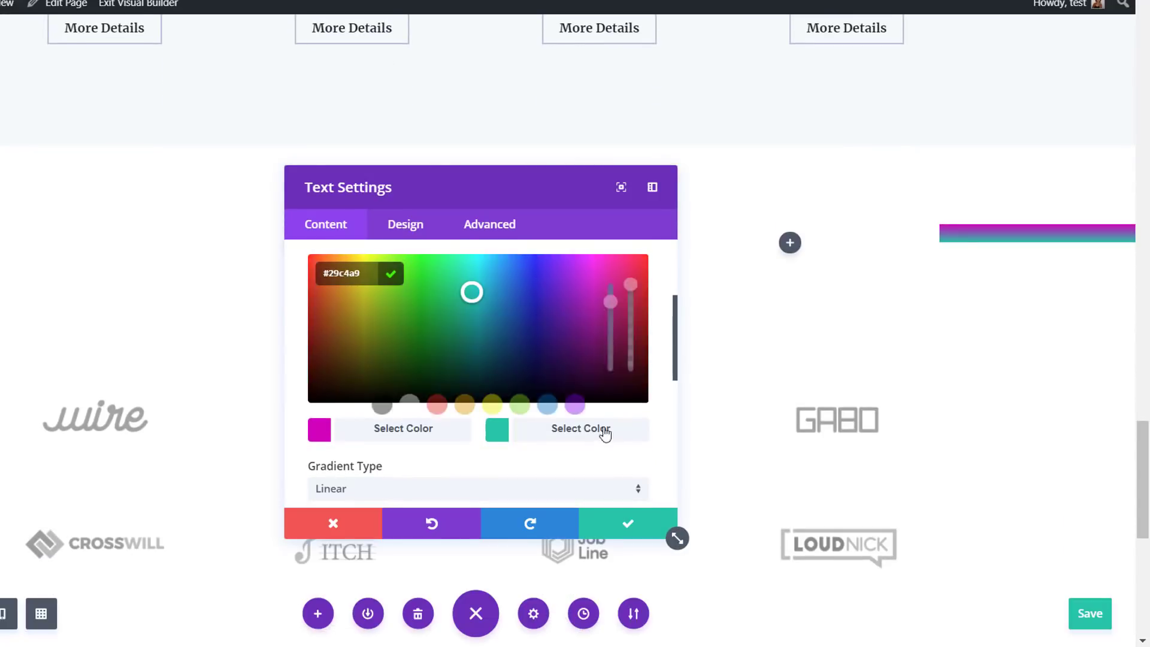
text(#166cc2)
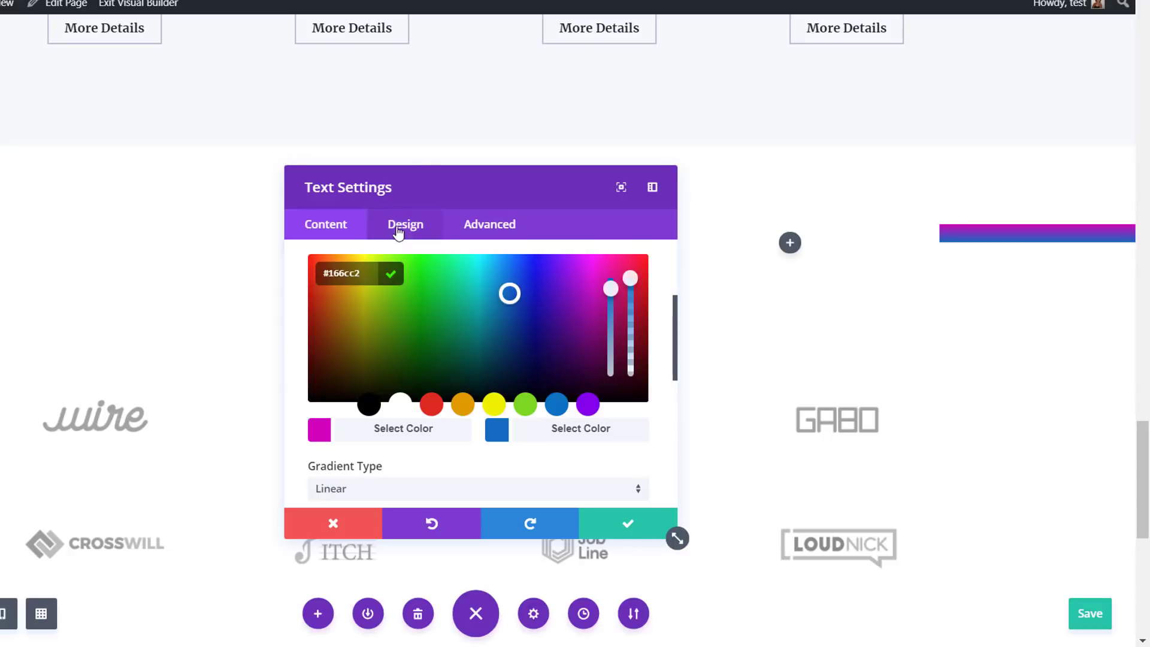
Set the Text module's custom margin to -80% top, -25% right, -120px bottom and 25% left
click(403, 226)
click(385, 458)
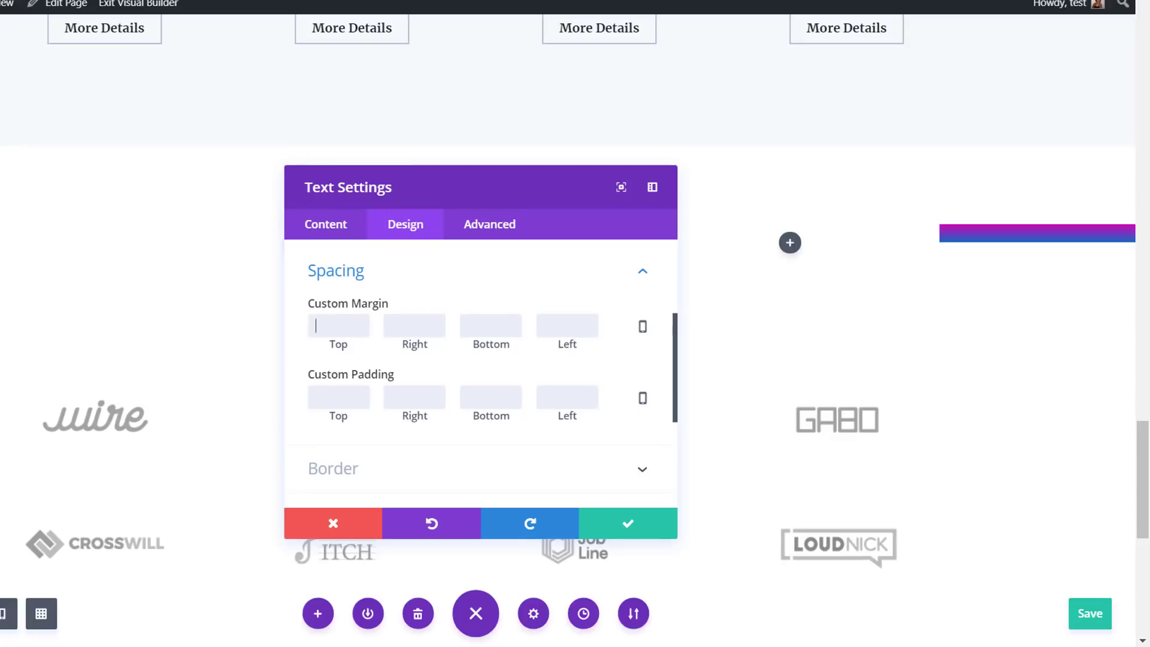
click(329, 317)
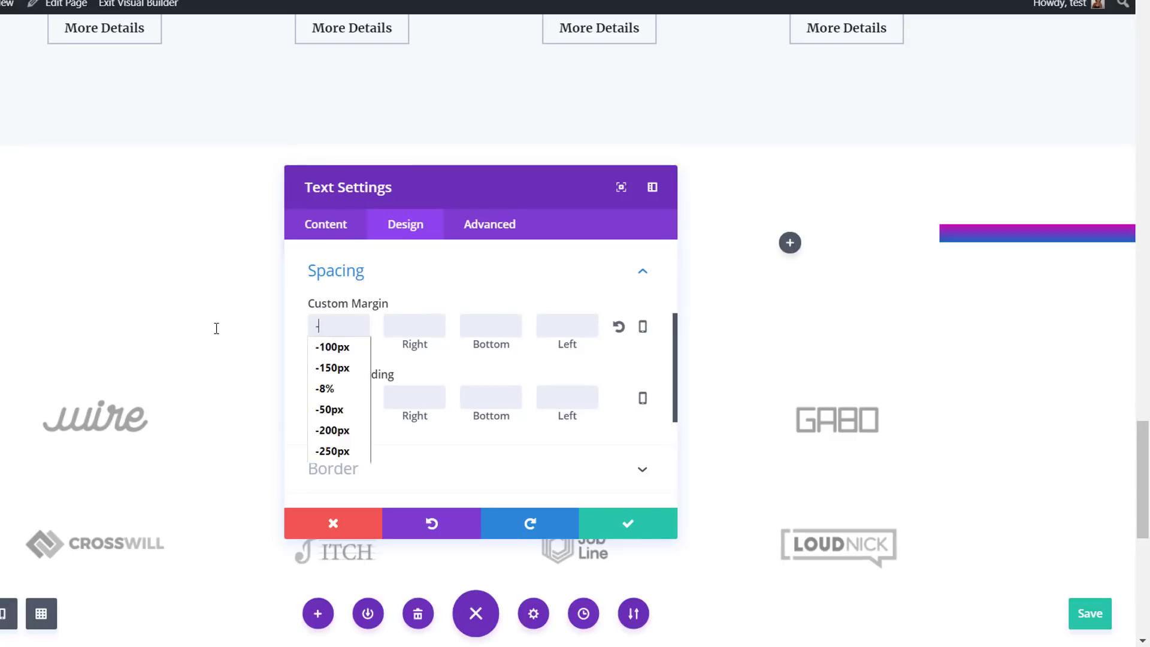
text(-80%)
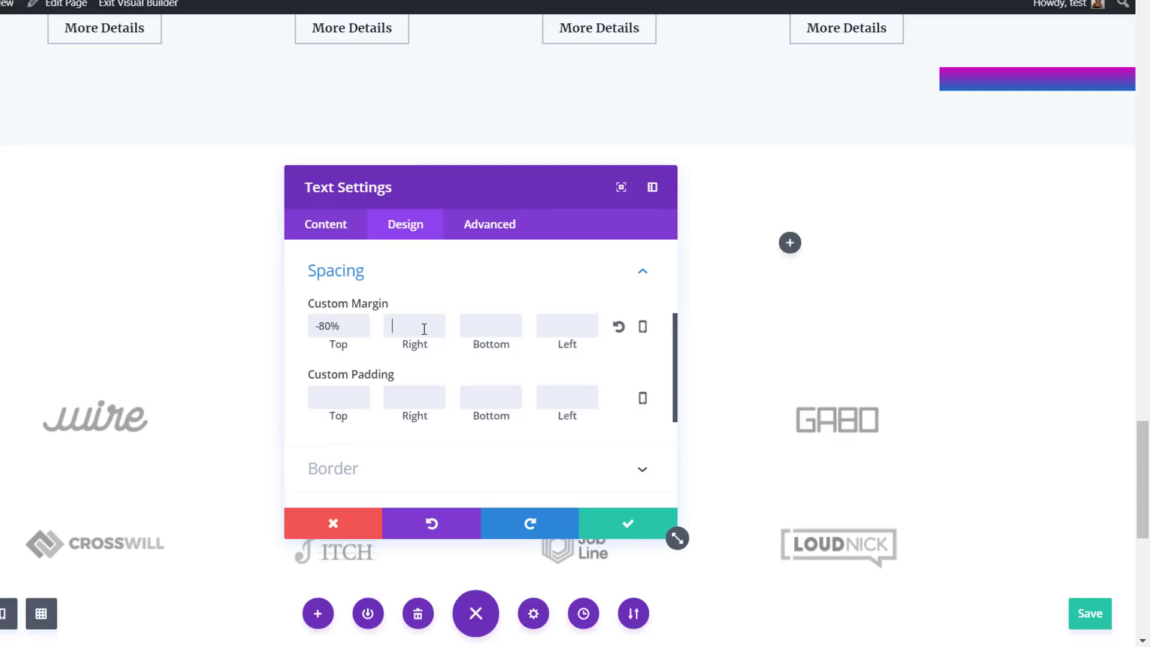
click(424, 329)
text(-25)
click(483, 325)
text(-120)
text(25%)
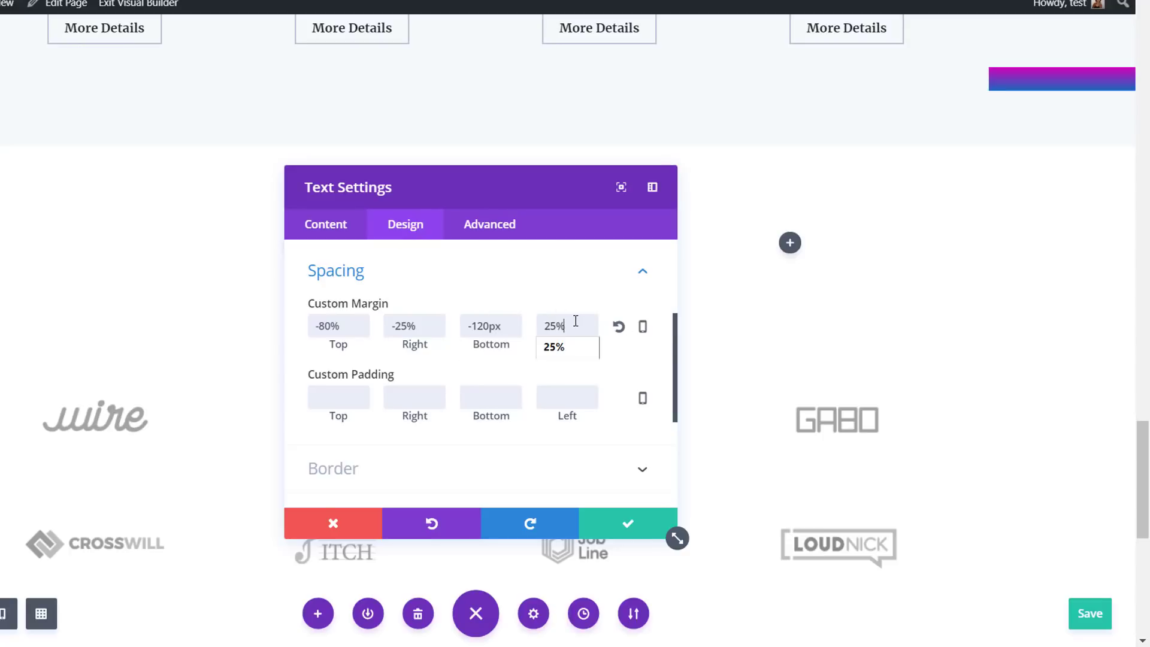
Set the Text module's top custom padding to 250px
click(332, 400)
text(250)
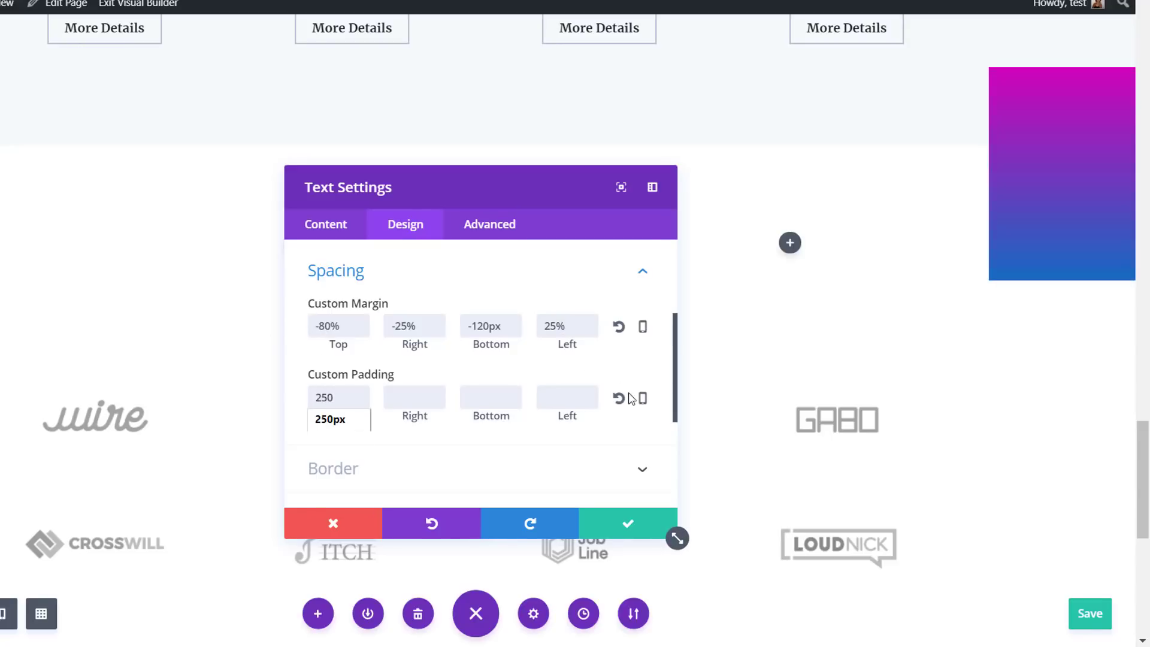
key(Return)
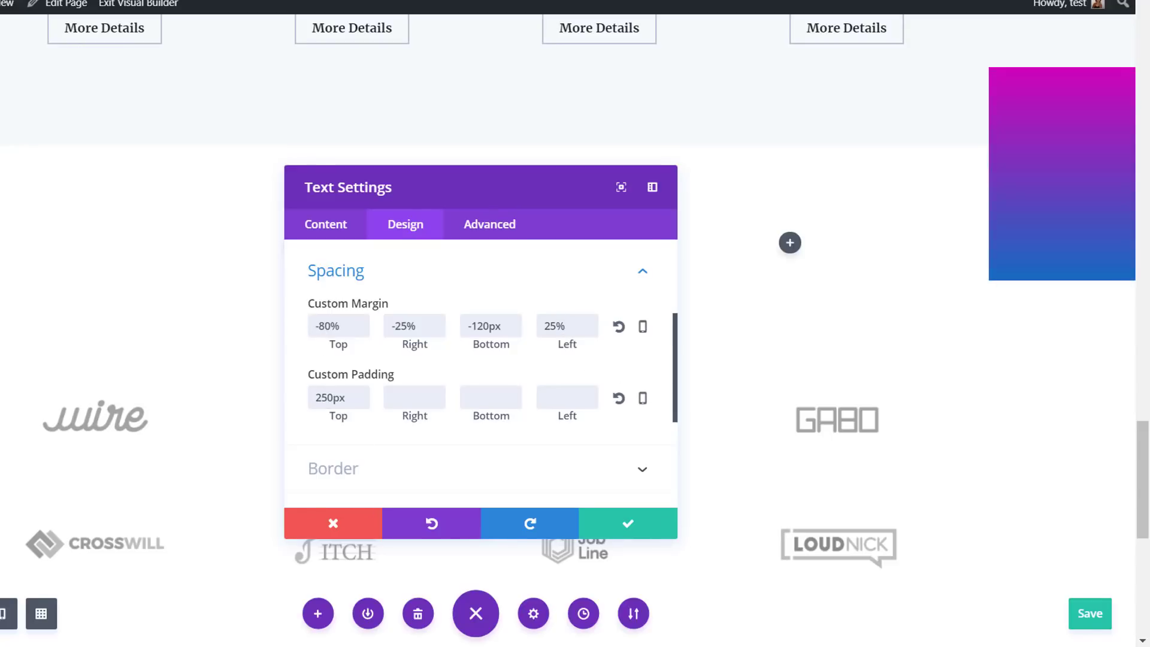
Round all four corners of the Text module by 20px
scroll(272, 390, down, 3)
scroll(443, 405, up, 3)
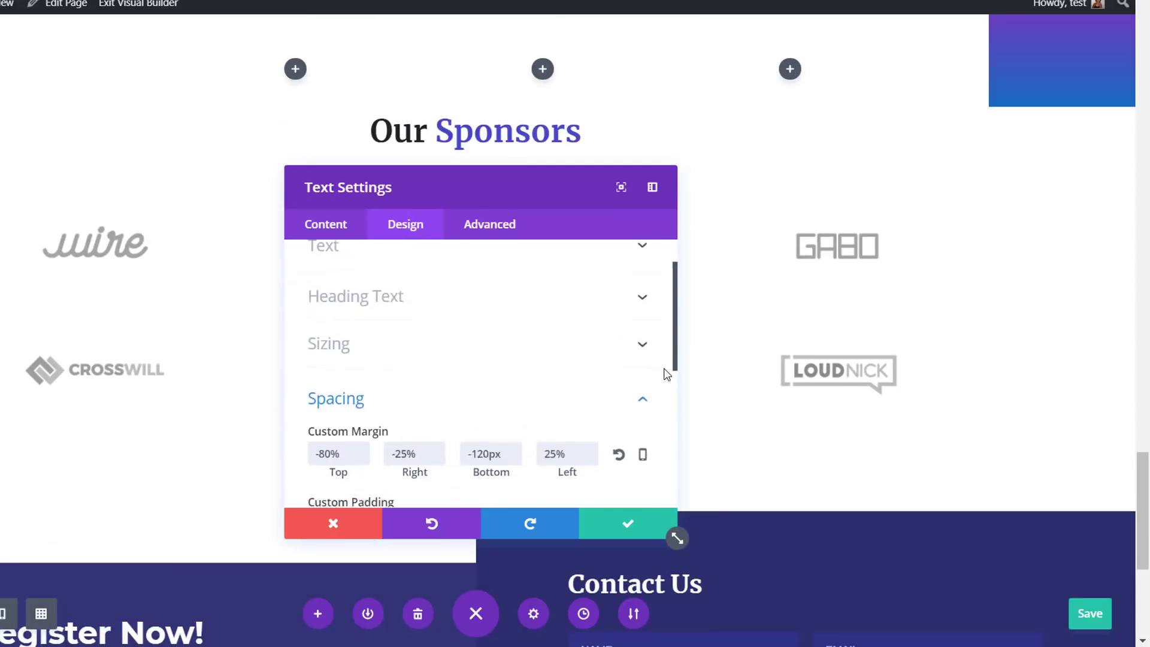
scroll(697, 364, up, 1)
scroll(697, 364, up, 2)
scroll(552, 390, down, 3)
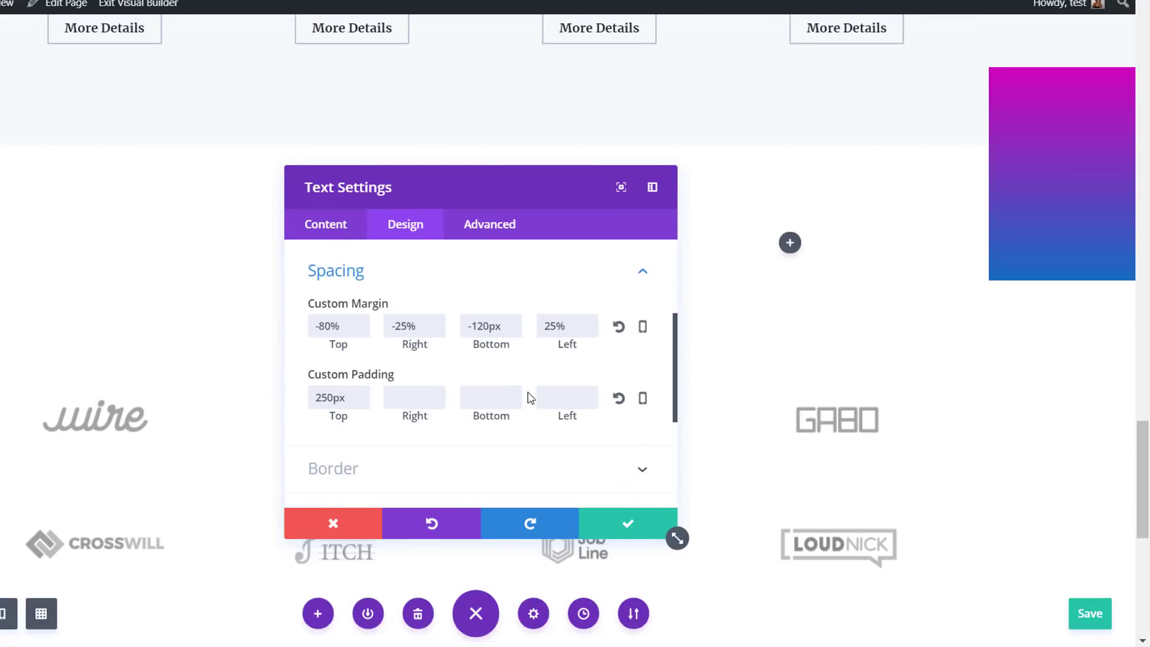
click(446, 460)
click(352, 350)
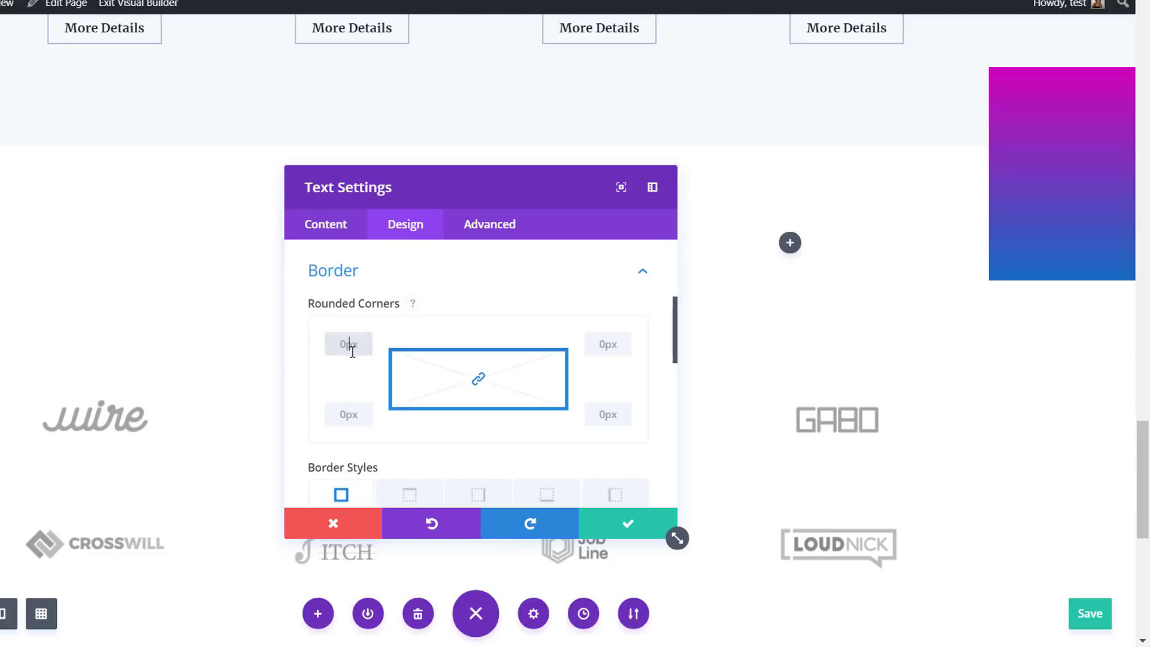
text(20px)
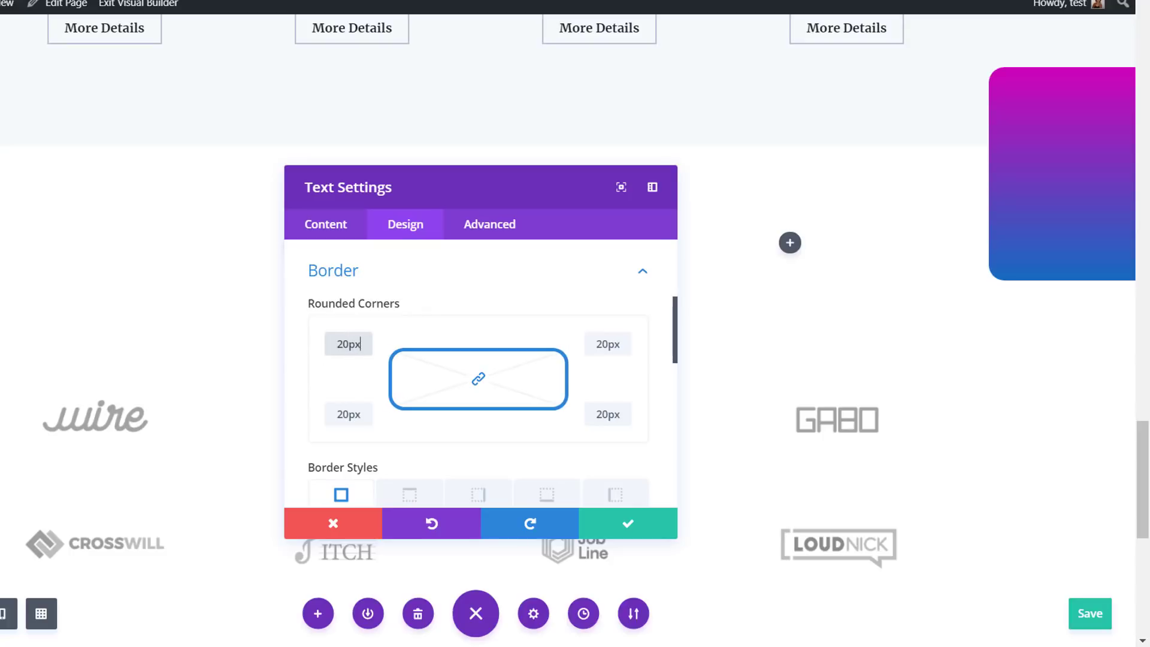
Apply the first box shadow preset, a soft outer shadow around all sides, to the Text module
scroll(523, 381, down, 5)
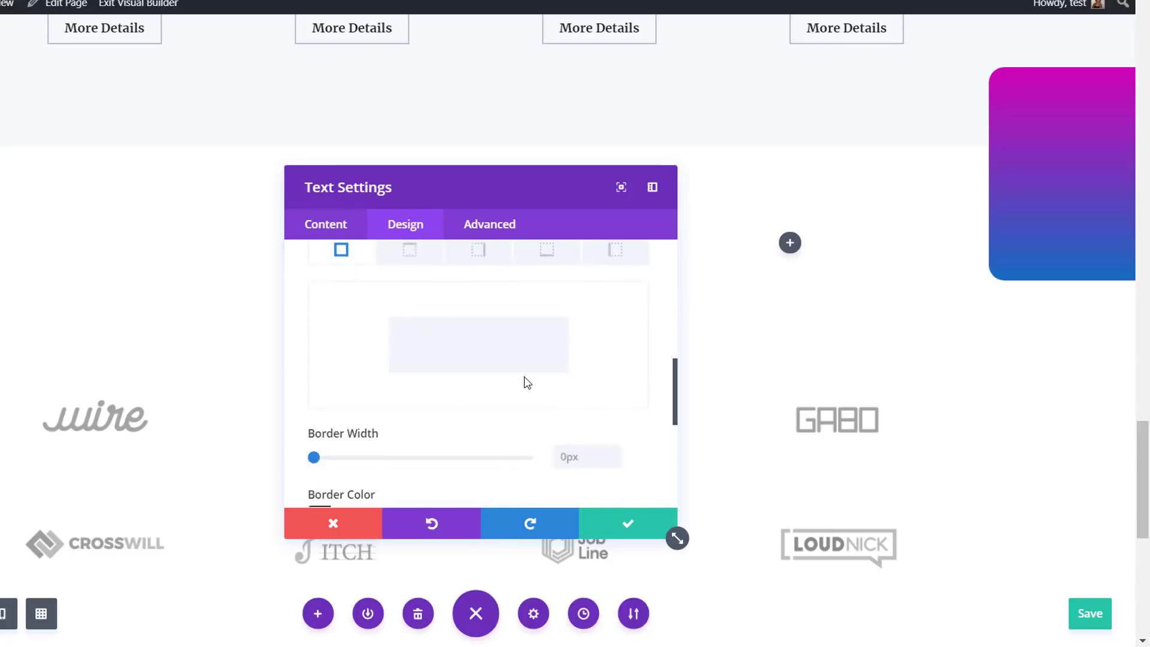
click(478, 463)
click(432, 359)
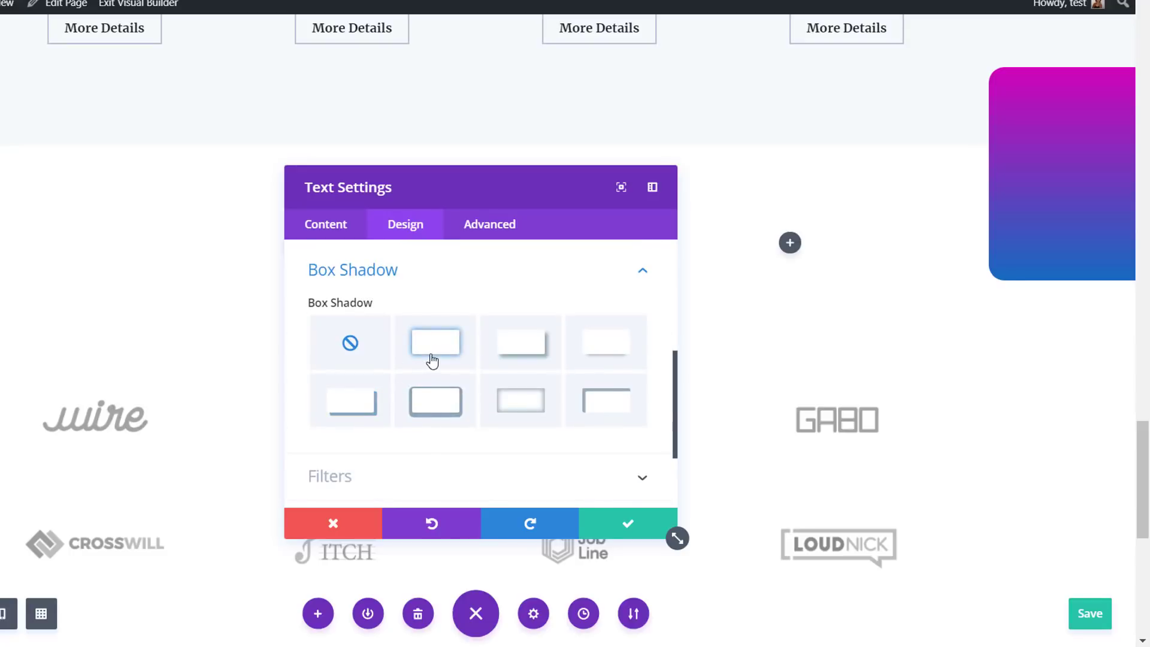
Give the Text module a Roll animation that repeats in a loop
scroll(575, 453, down, 2)
scroll(563, 453, down, 5)
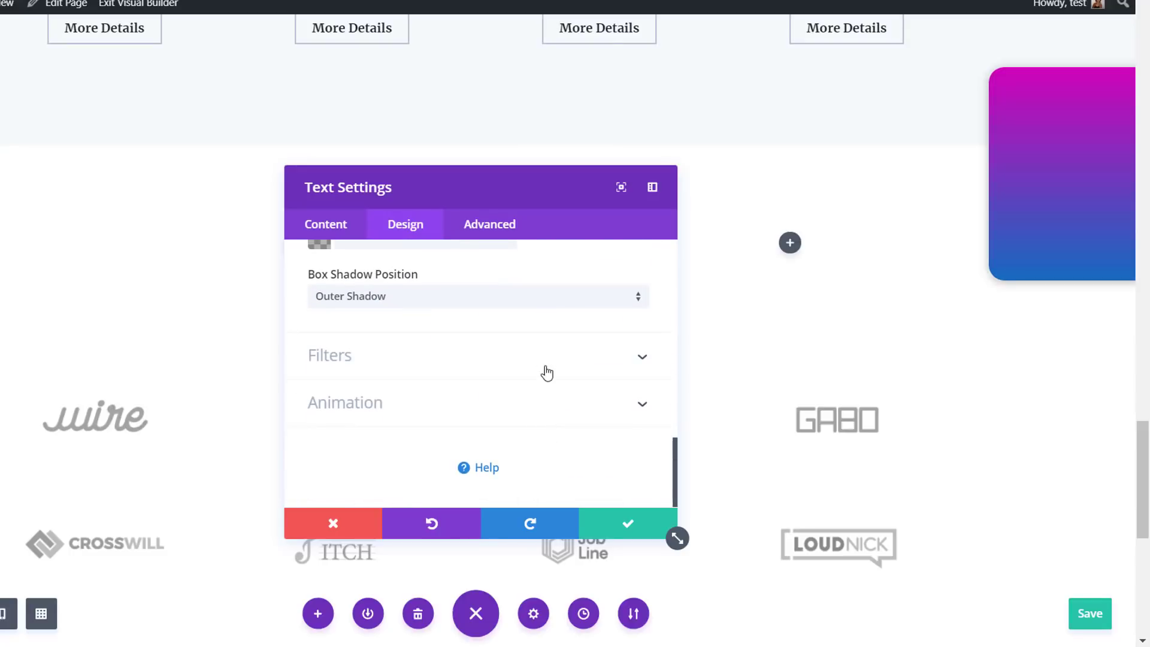
click(533, 402)
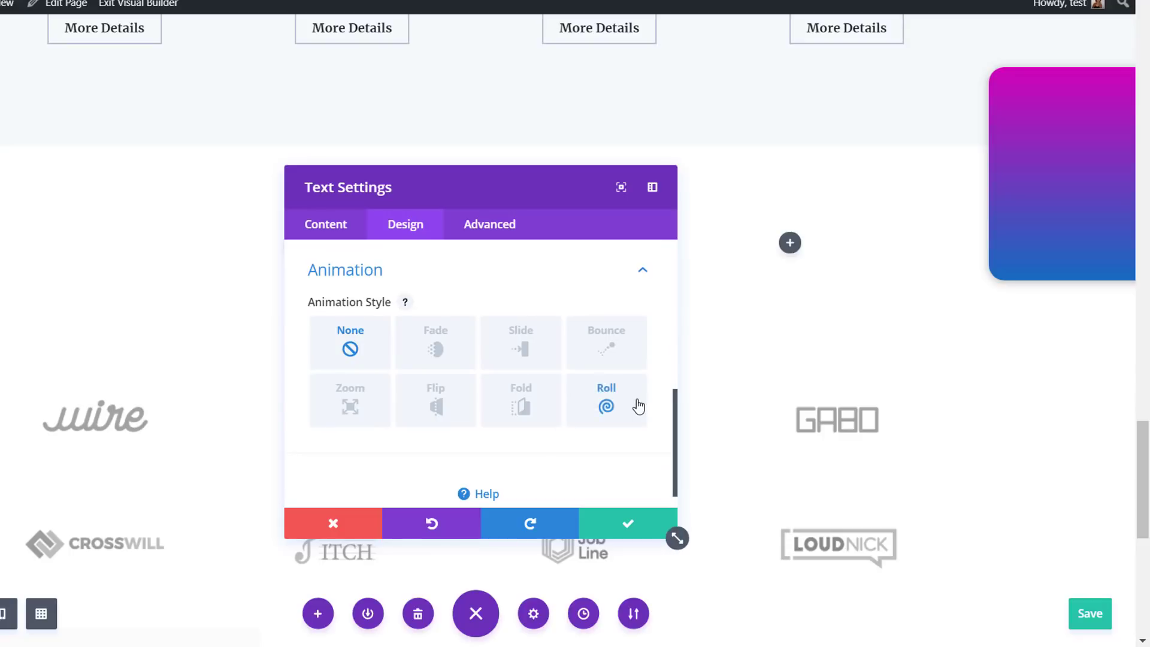
click(605, 401)
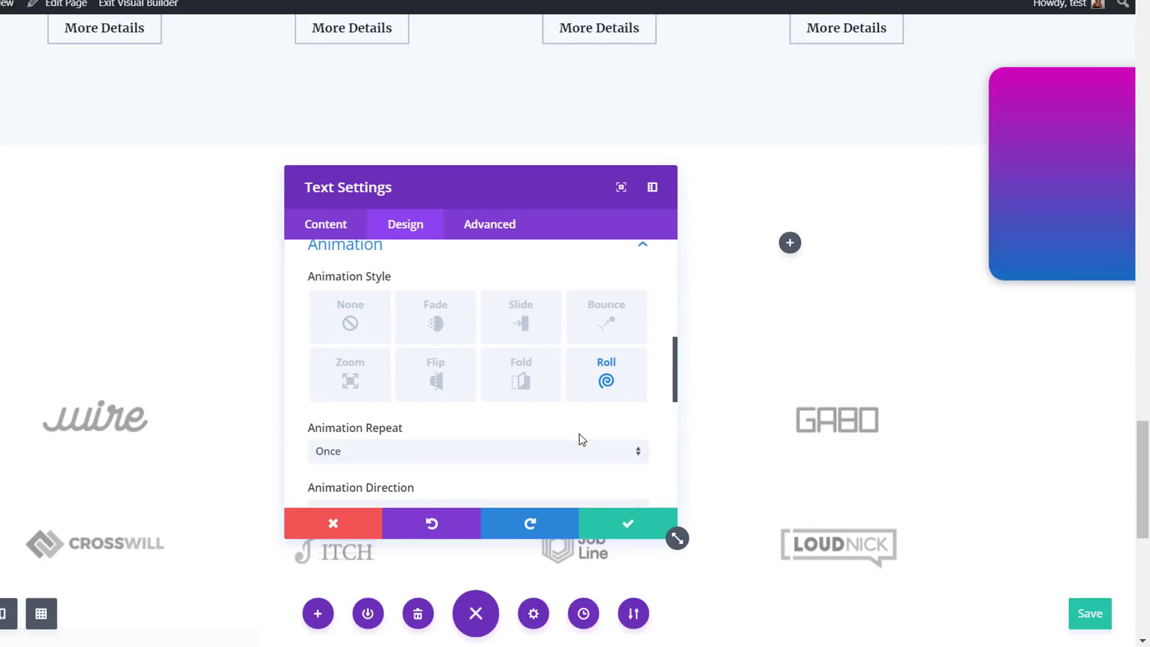
click(580, 460)
click(569, 500)
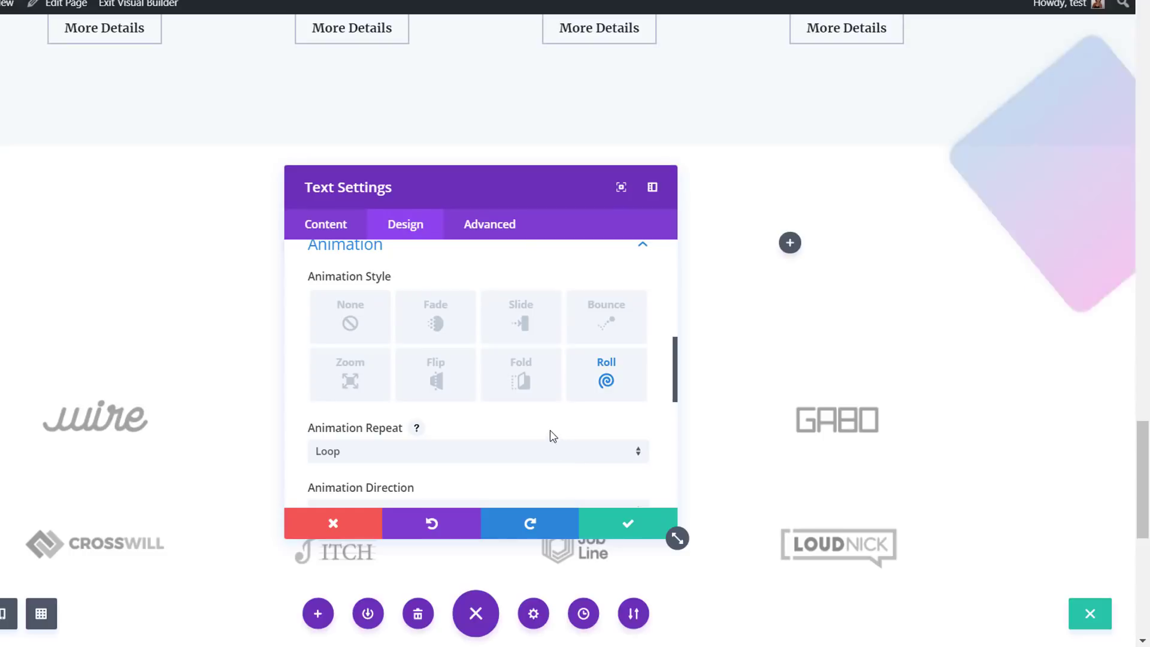
Set the Roll animation's duration to 25000ms and its intensity to 100%
scroll(550, 428, down, 3)
scroll(551, 418, down, 2)
click(591, 311)
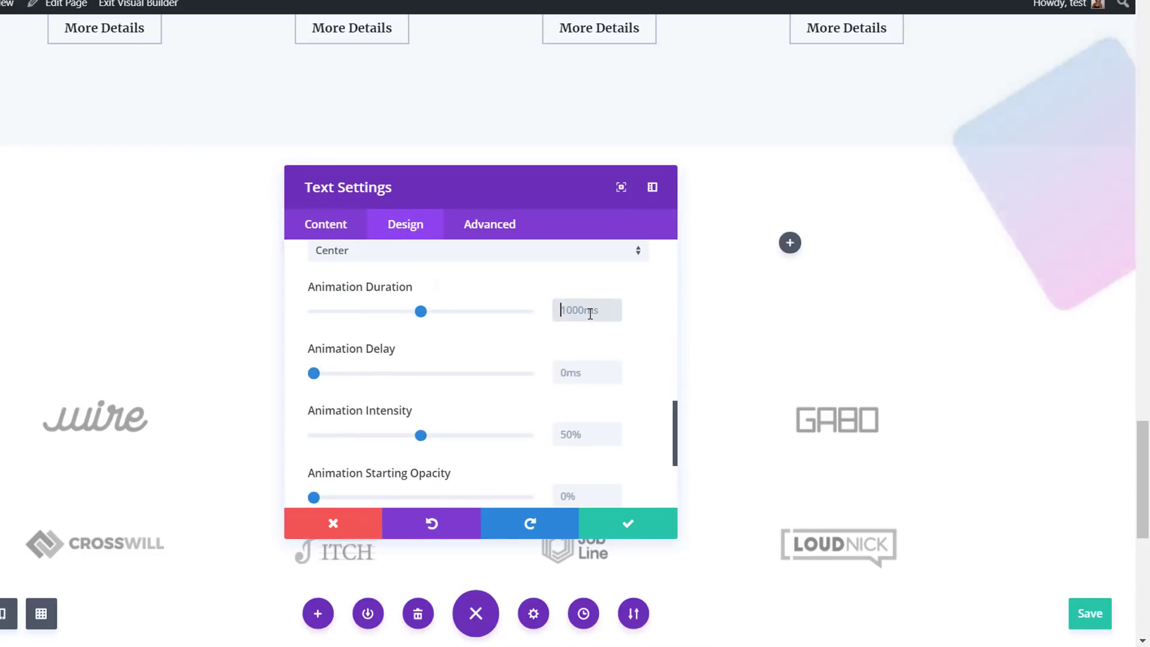
double_click(590, 311)
text(2500)
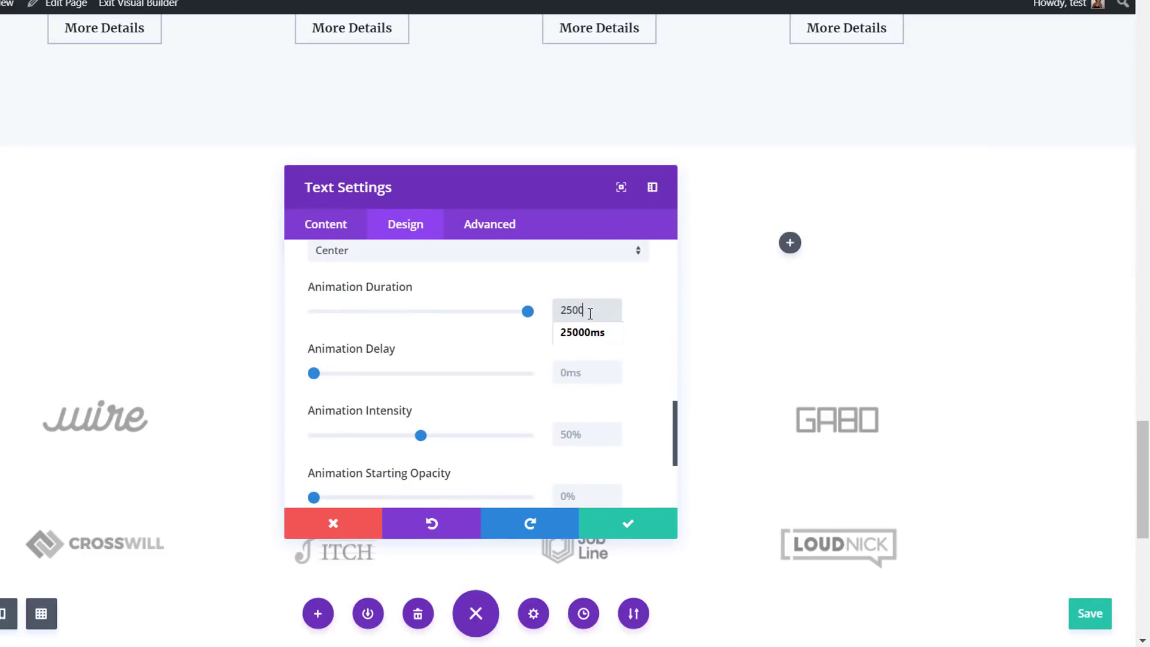
text(0ms)
click(660, 382)
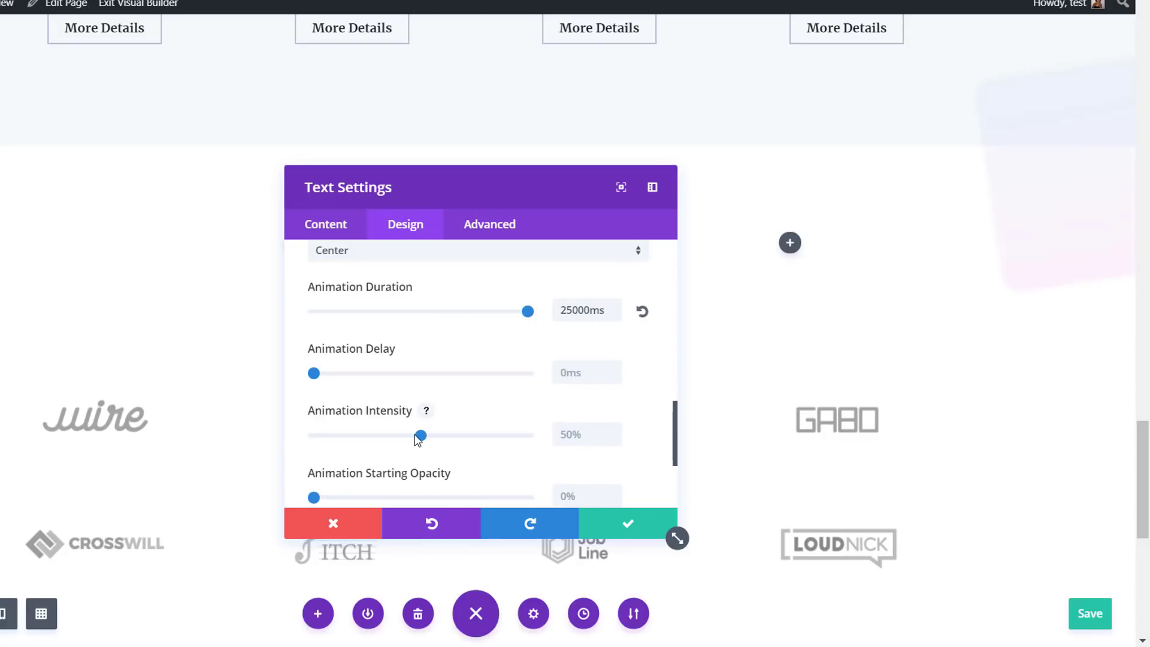
drag(436, 439, 554, 445)
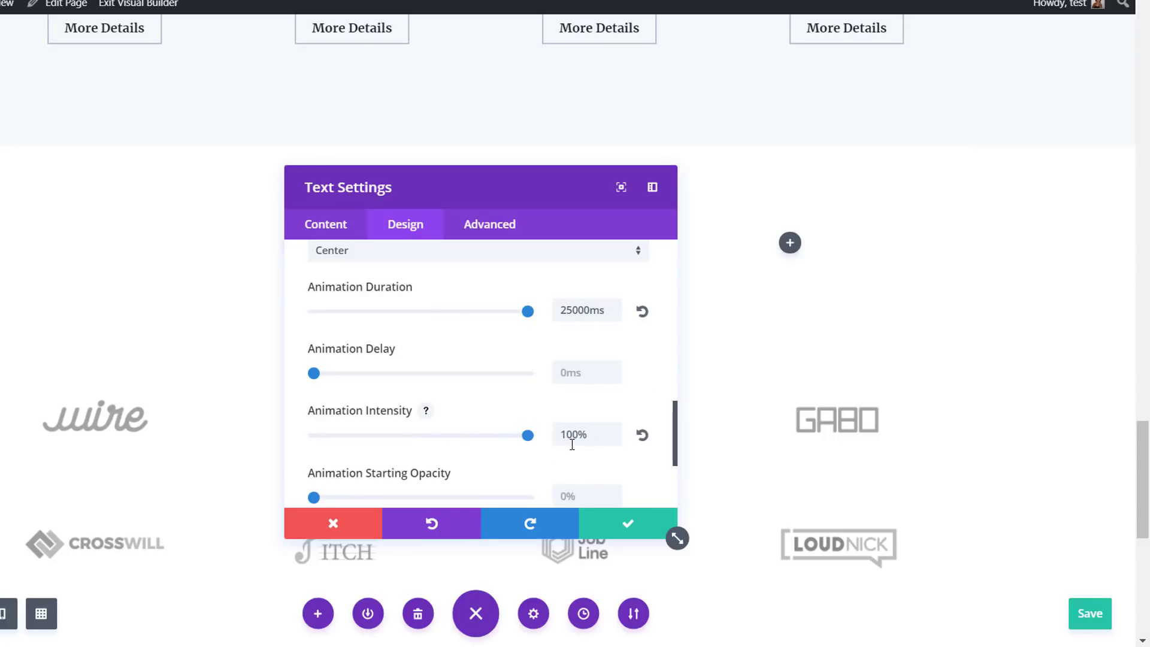
scroll(536, 454, down, 2)
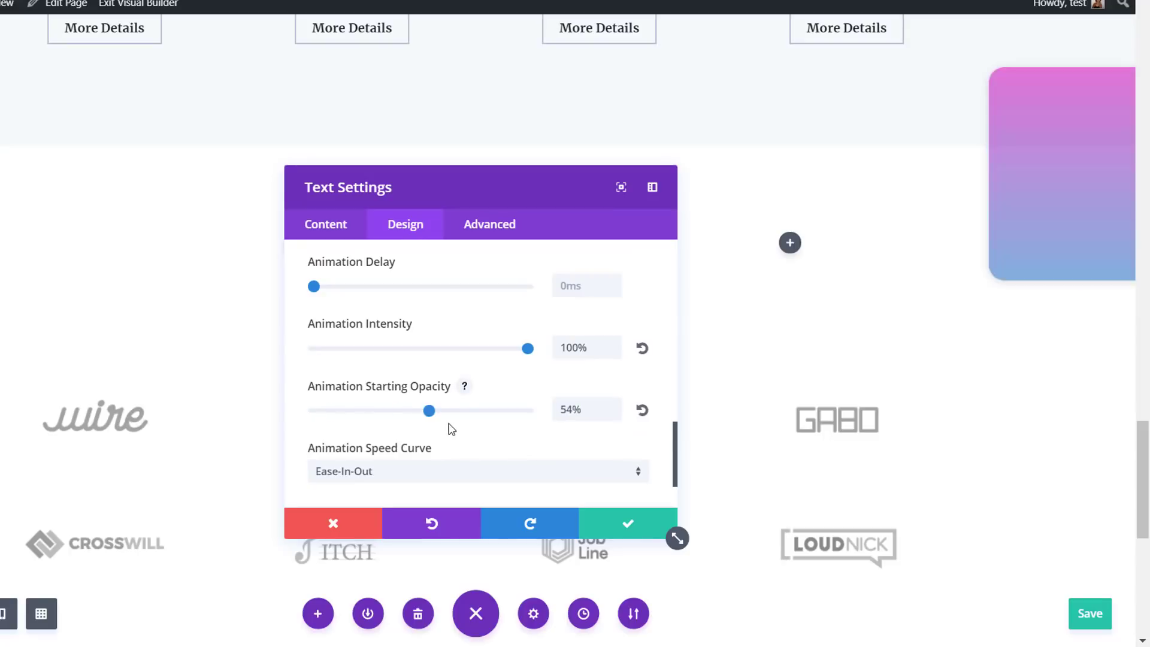
Set the Roll animation's starting opacity to 70% and its speed curve to Linear, and save the Text module
click(499, 478)
click(478, 547)
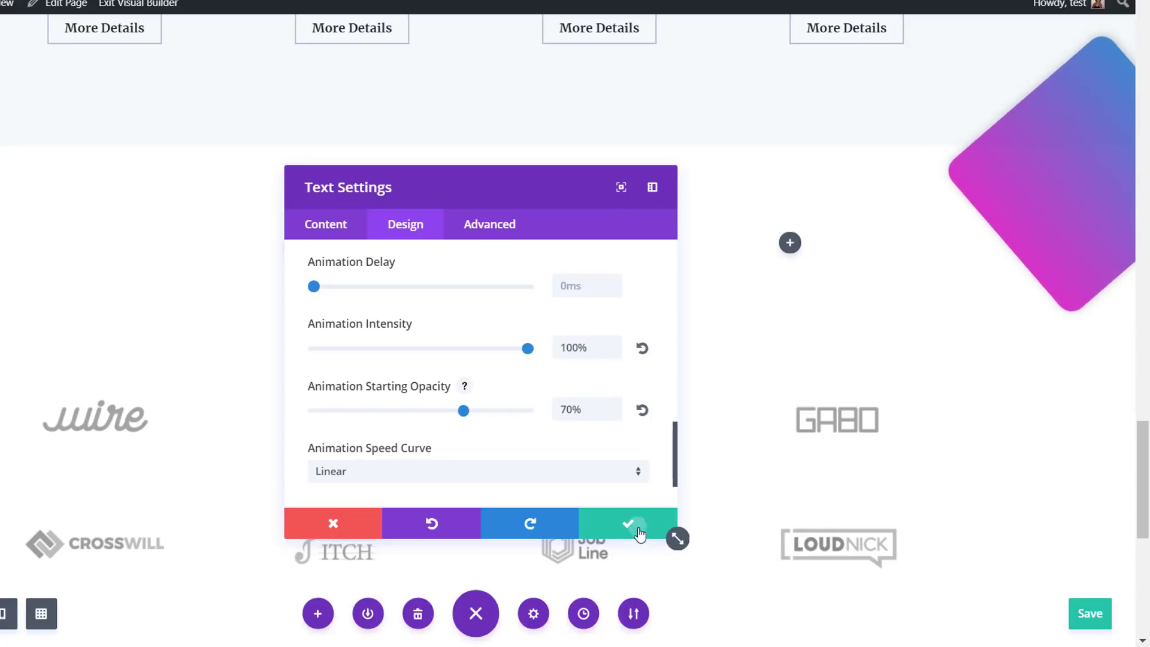
click(671, 533)
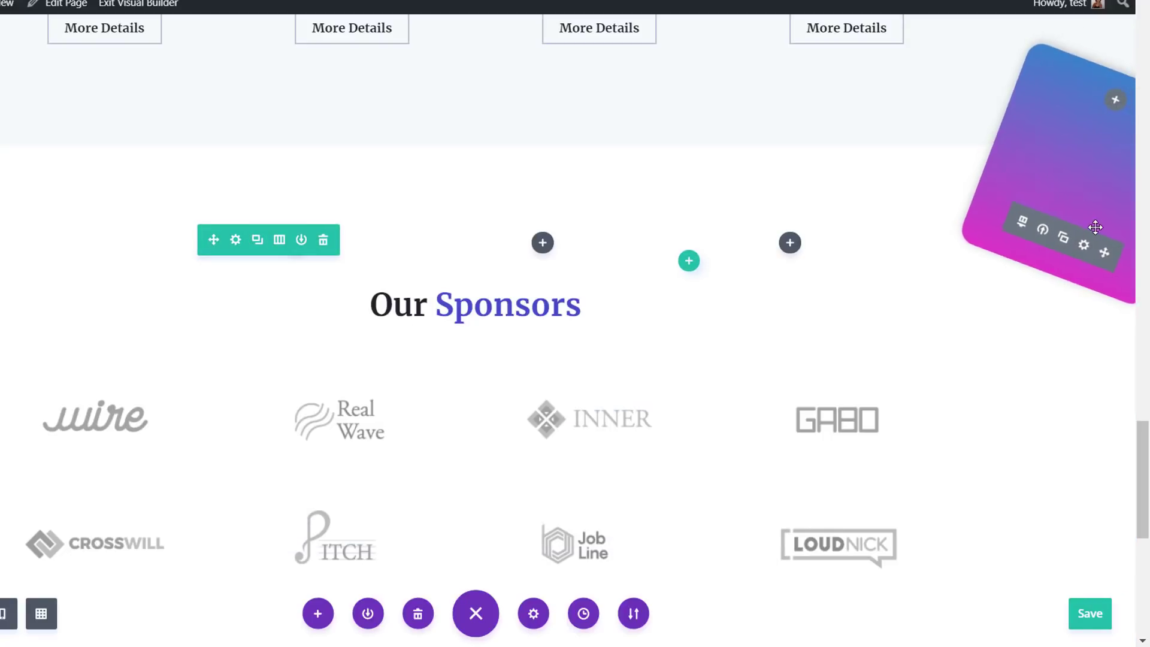
Duplicate the gradient Text module and set the copy's top margin to -50%
click(1074, 242)
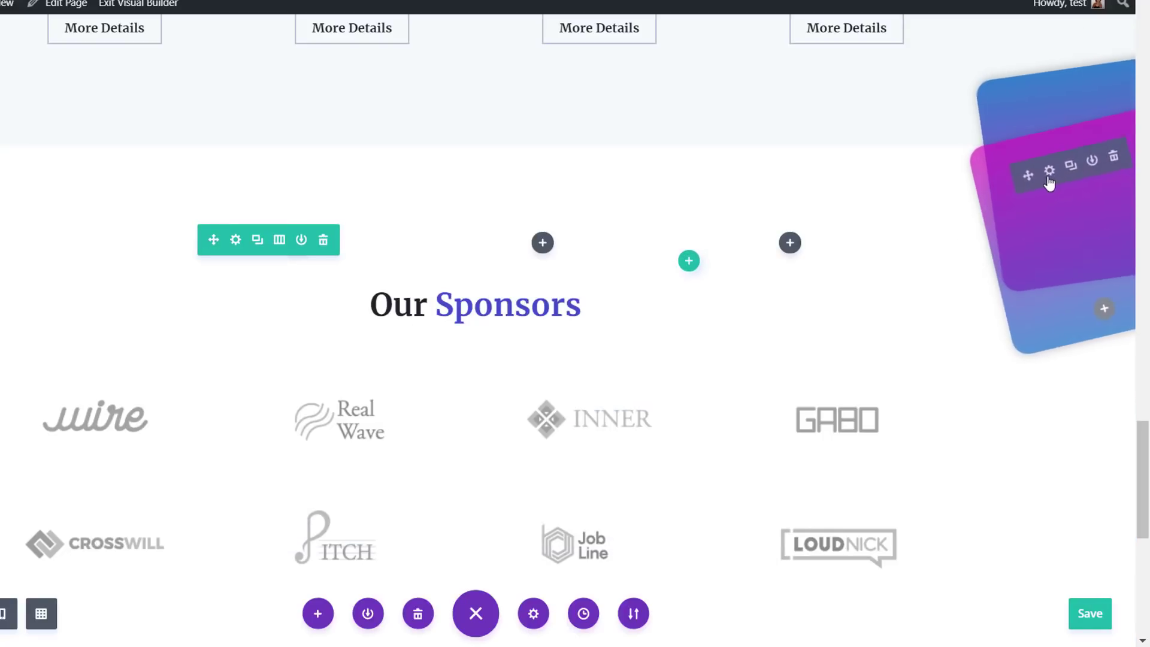
click(1044, 181)
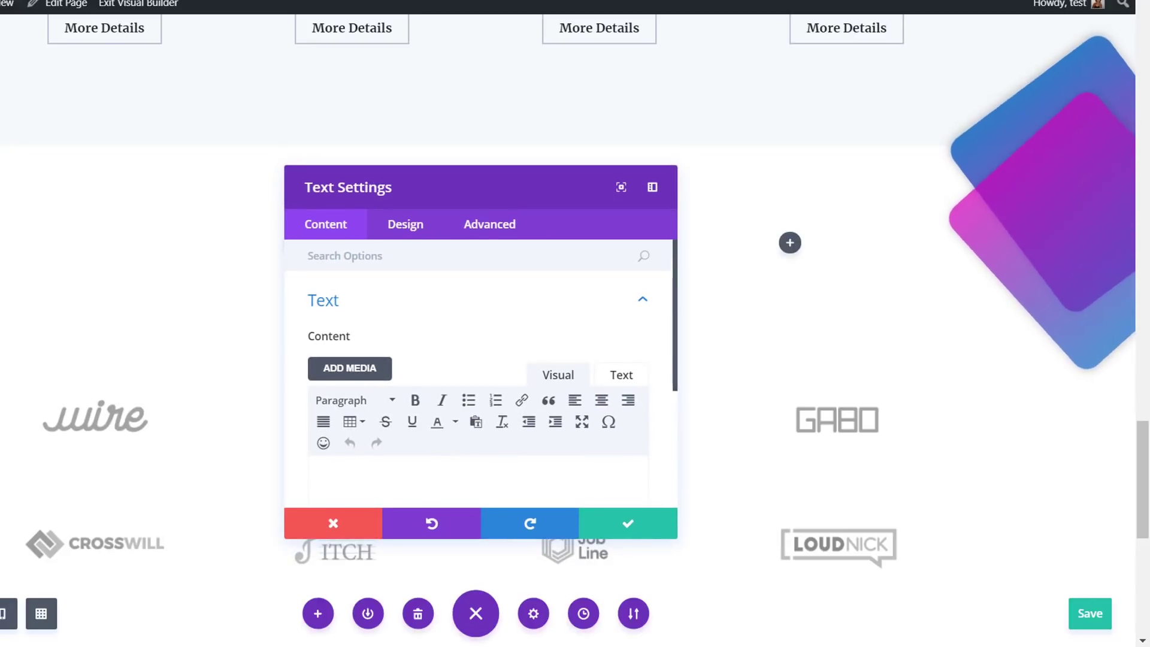
click(388, 225)
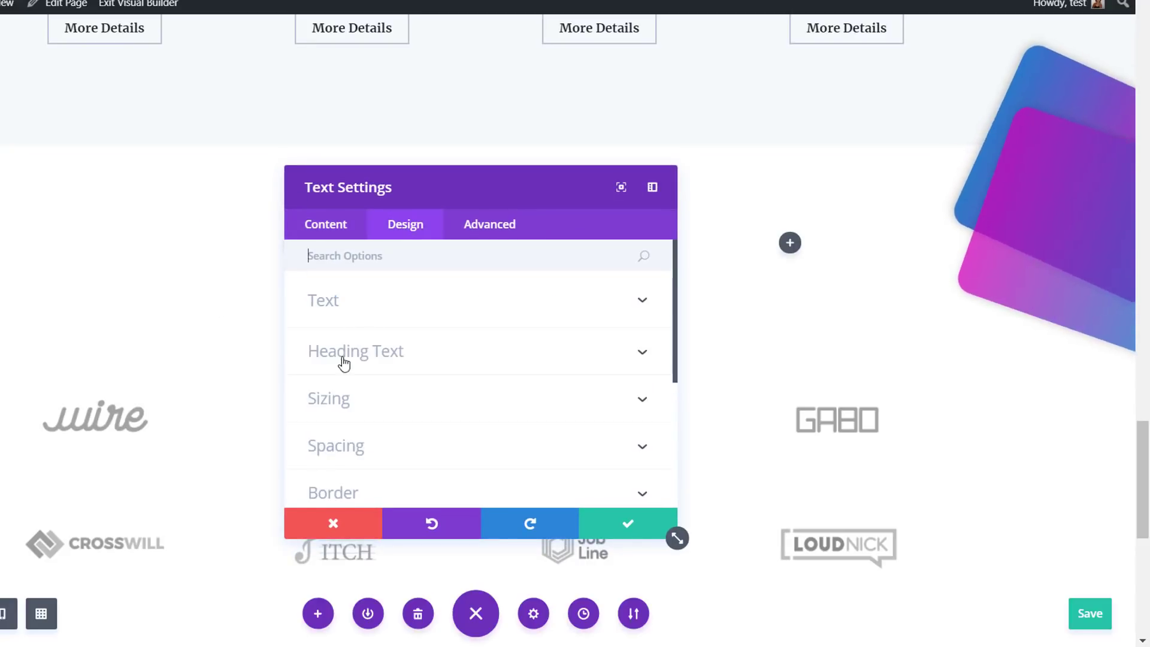
click(385, 447)
scroll(385, 449, down, 3)
drag(352, 331, 318, 322)
key(BackSpace)
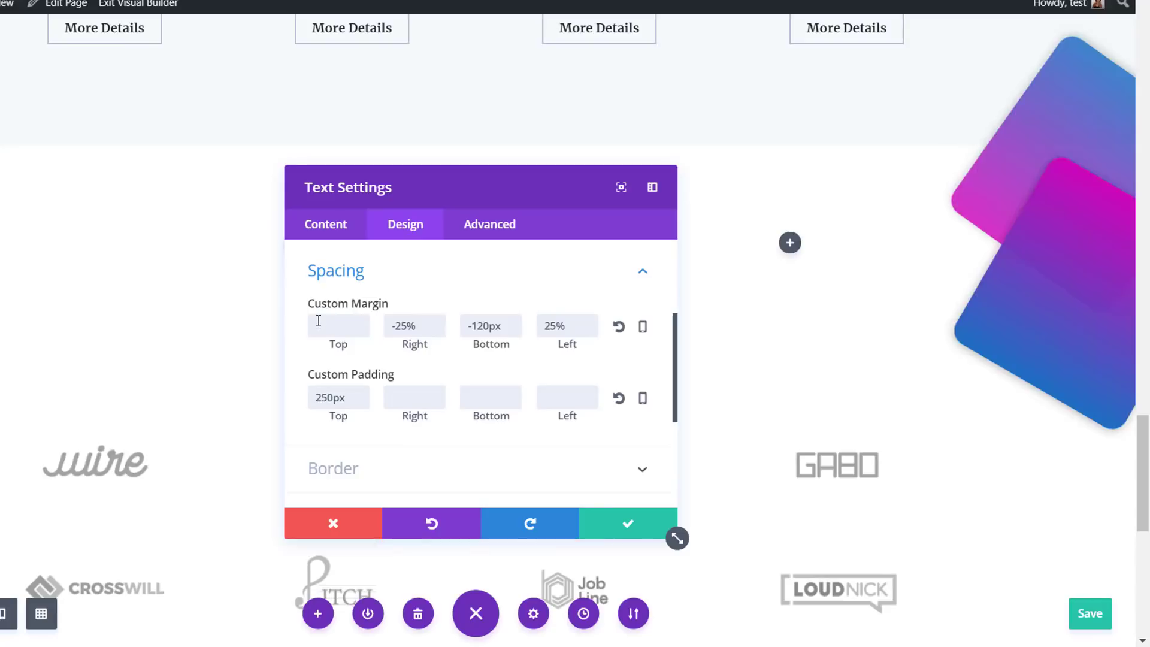
text(-50%)
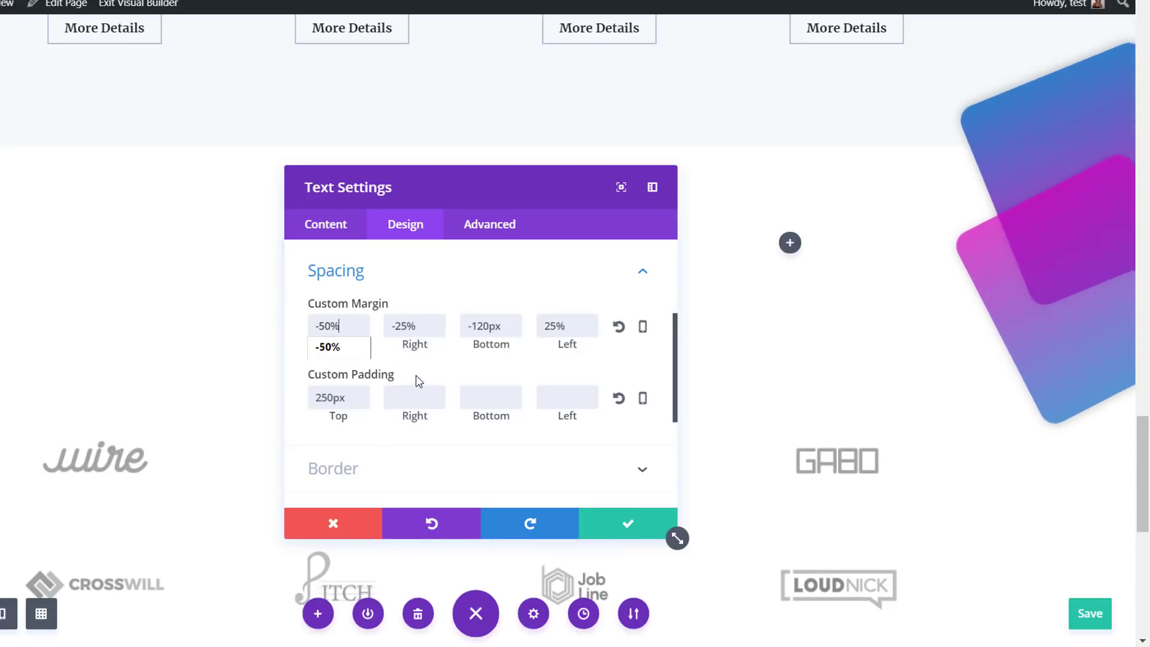
Set the duplicated Text module's animation delay to 1000ms and save its settings
scroll(452, 356, down, 3)
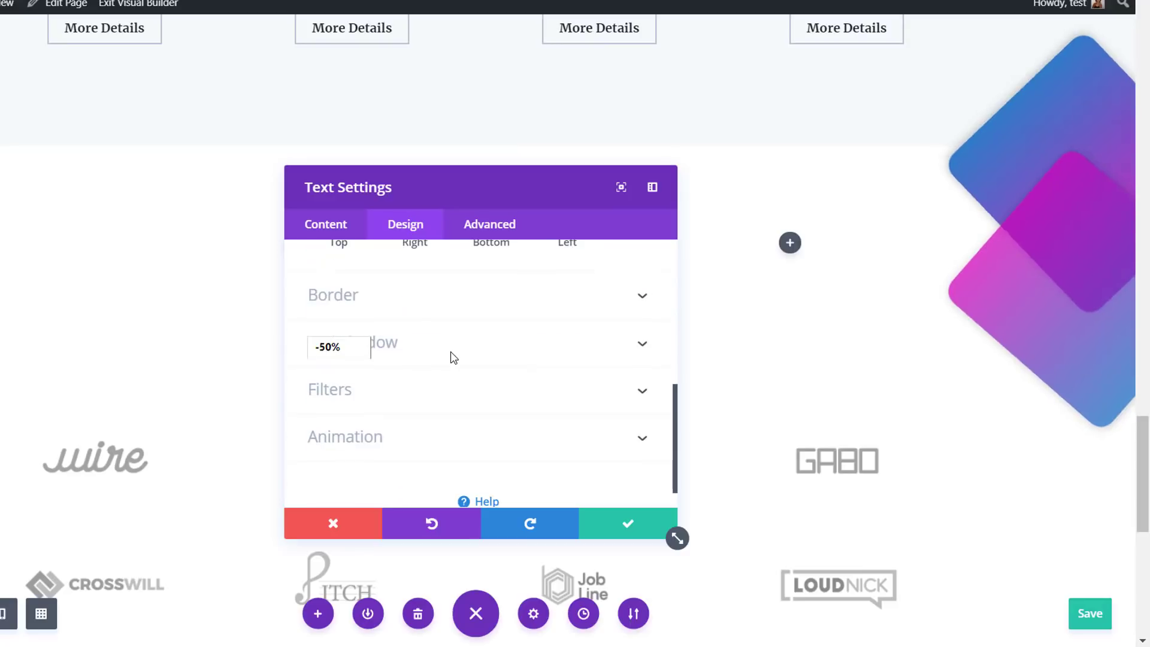
click(436, 436)
scroll(544, 436, down, 5)
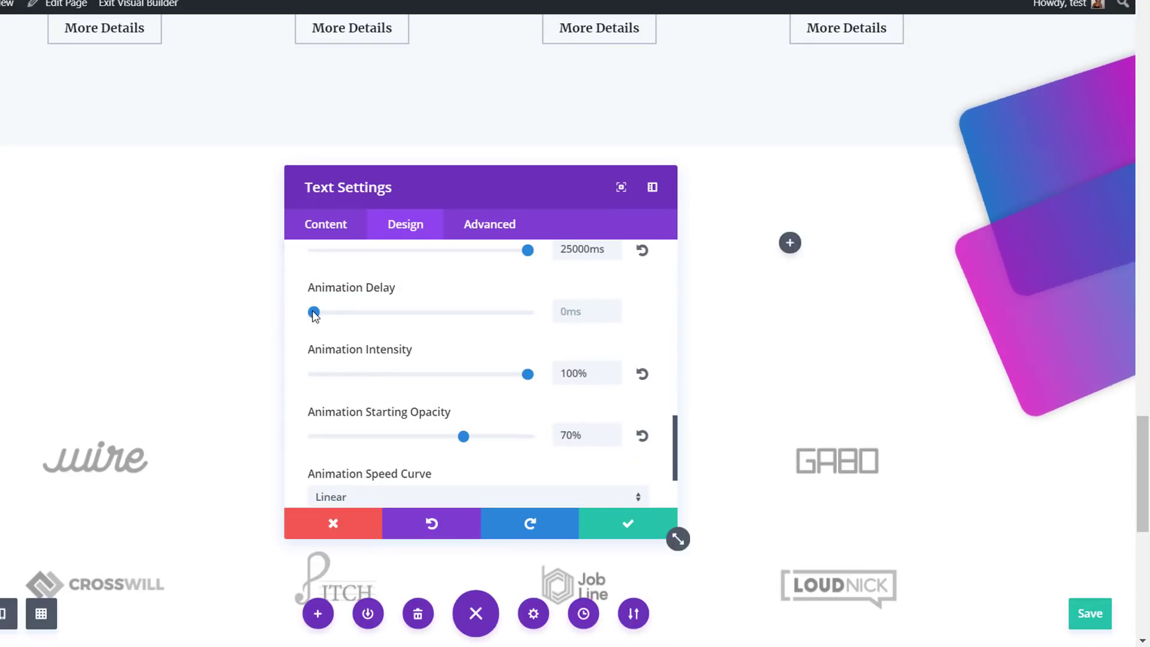
drag(313, 312, 385, 321)
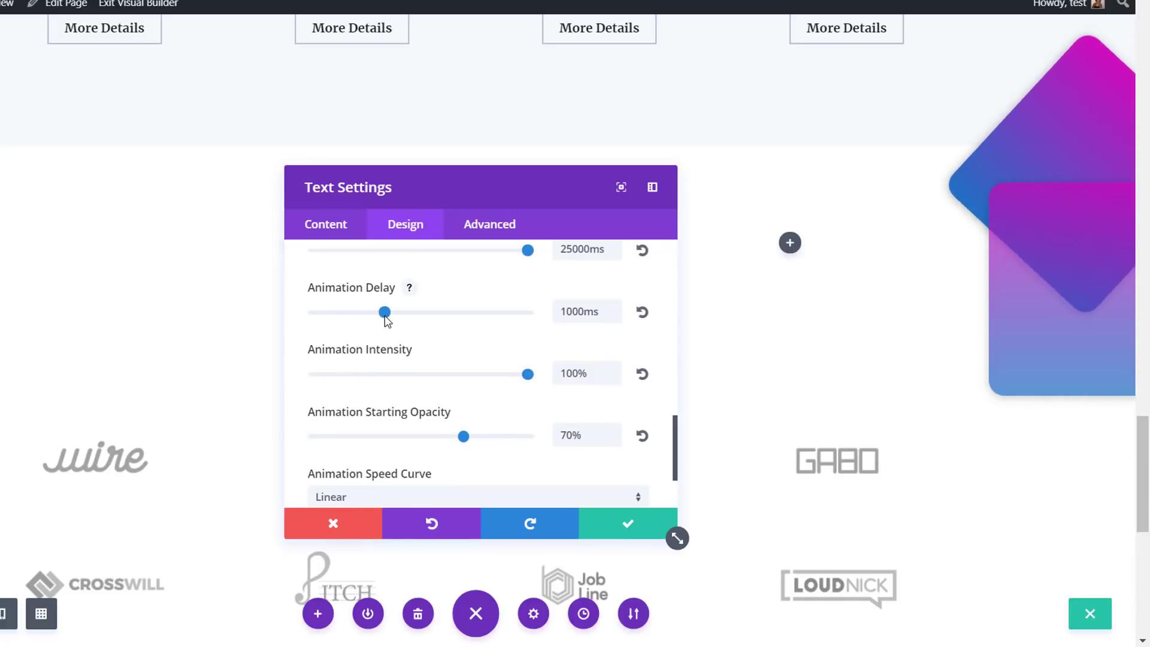
click(622, 524)
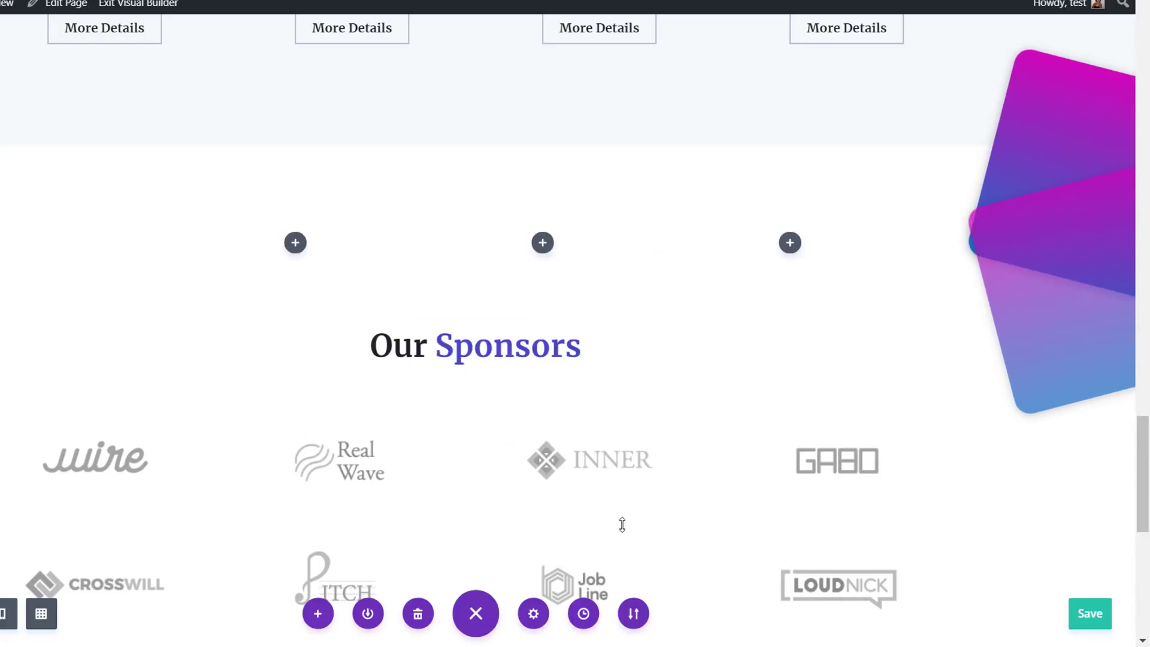
Compare the hero shapes on the include shapes 1 and Include Shapes pages, and review the animated shapes further down the latter
drag(1148, 503, 1148, 499)
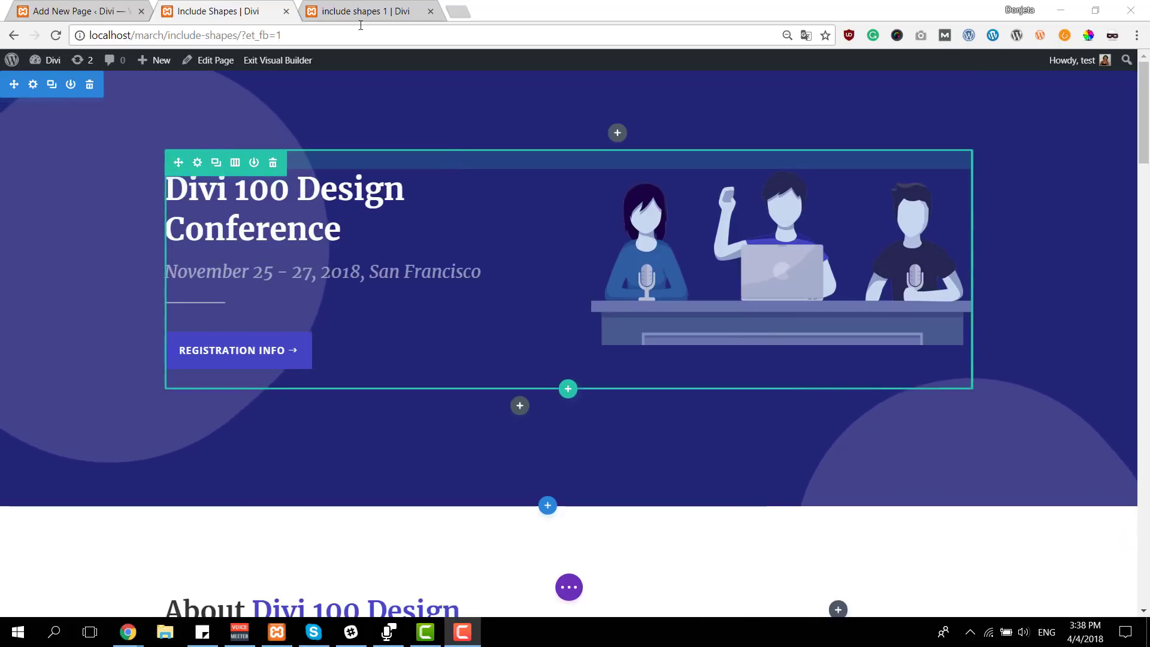
click(338, 20)
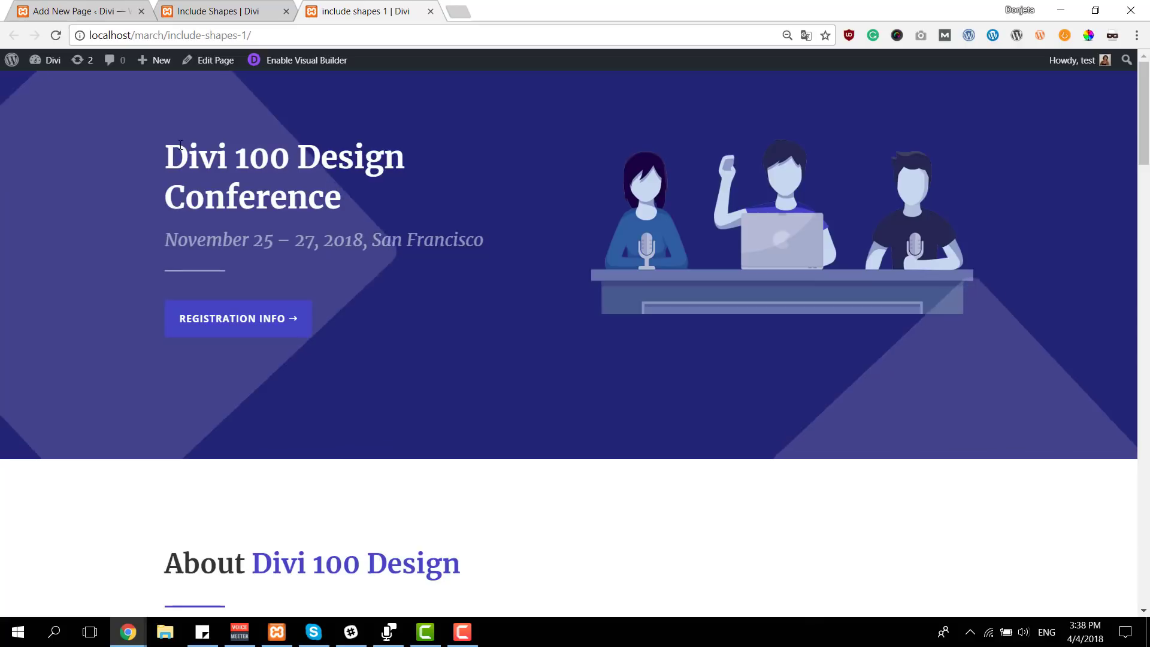
click(250, 8)
scroll(473, 262, down, 12)
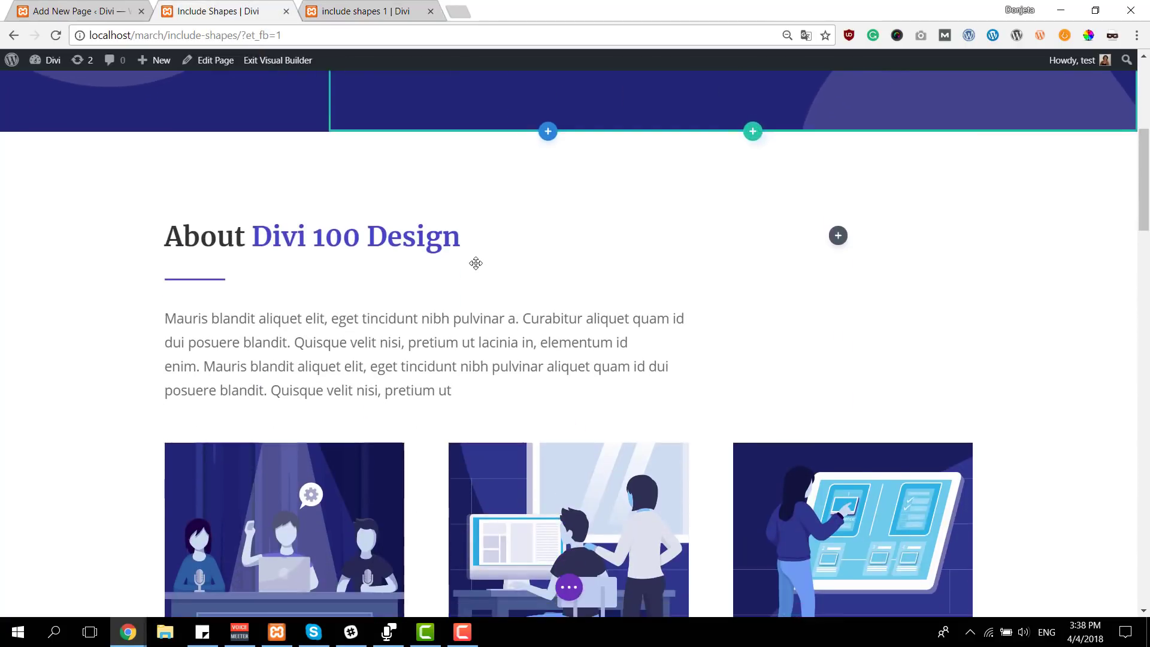
scroll(425, 271, down, 3)
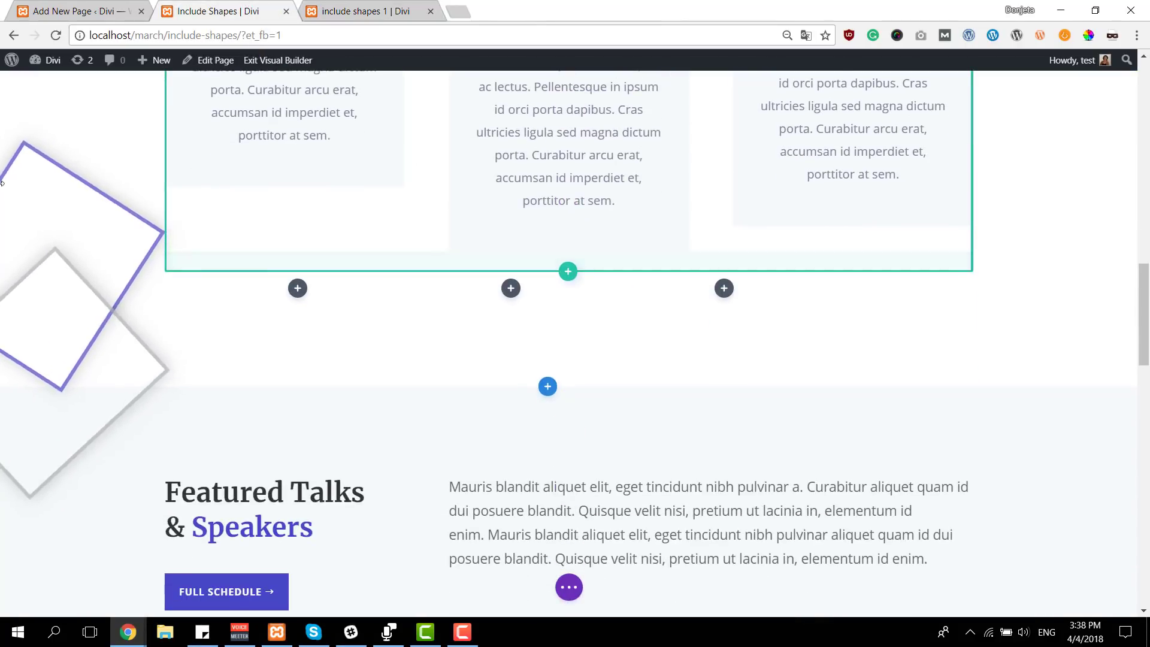
scroll(334, 282, down, 13)
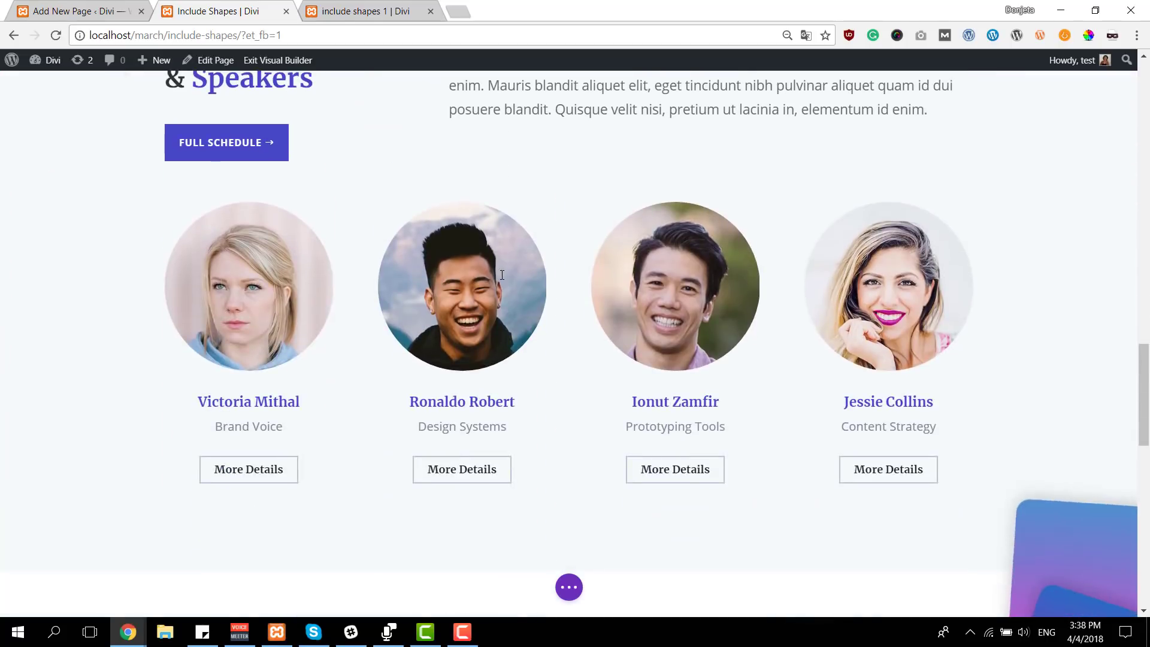